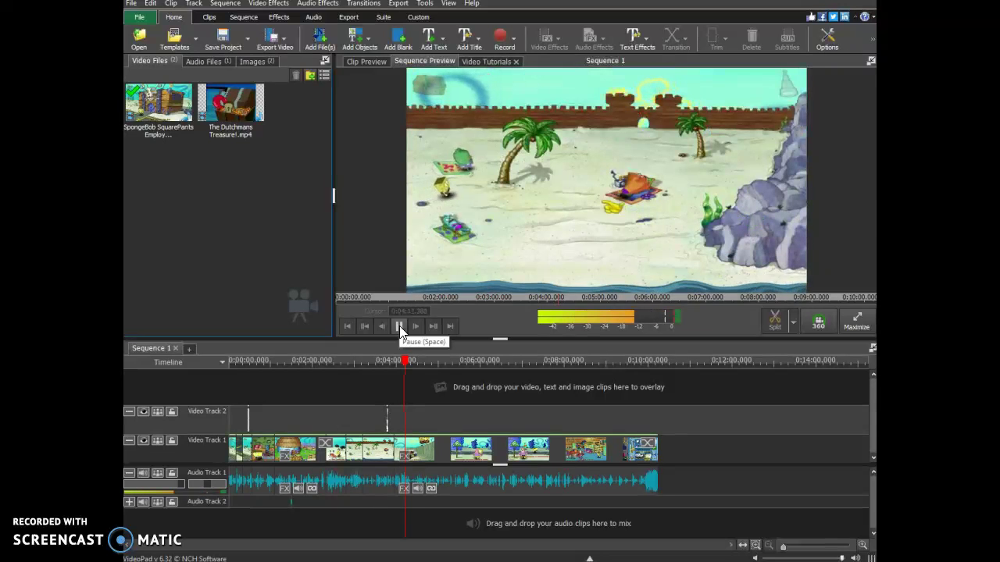
Delete the section of the sequence from the castle exit scene at about 0:04:13 to the map scene at about 0:04:40
click(399, 326)
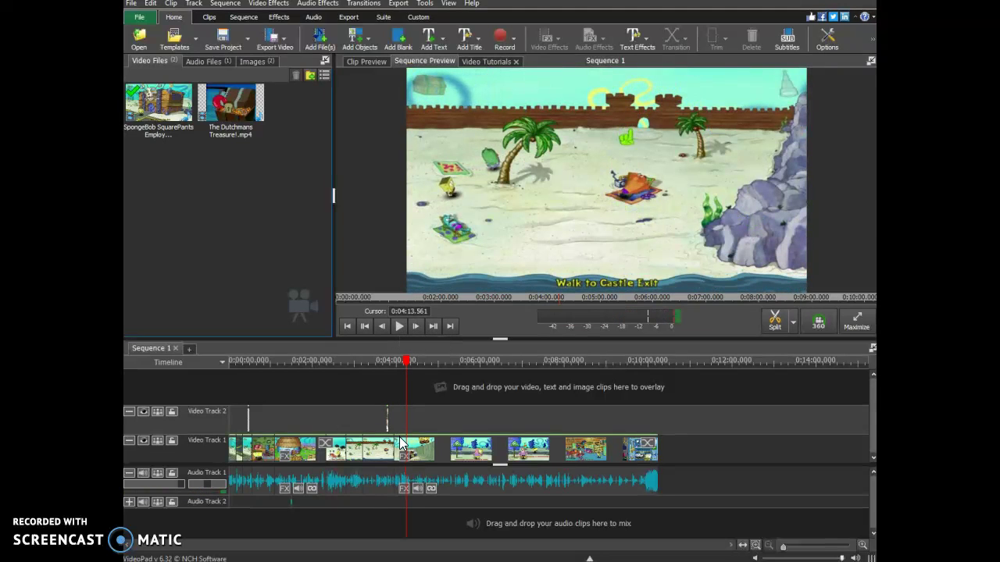
drag(406, 441, 424, 443)
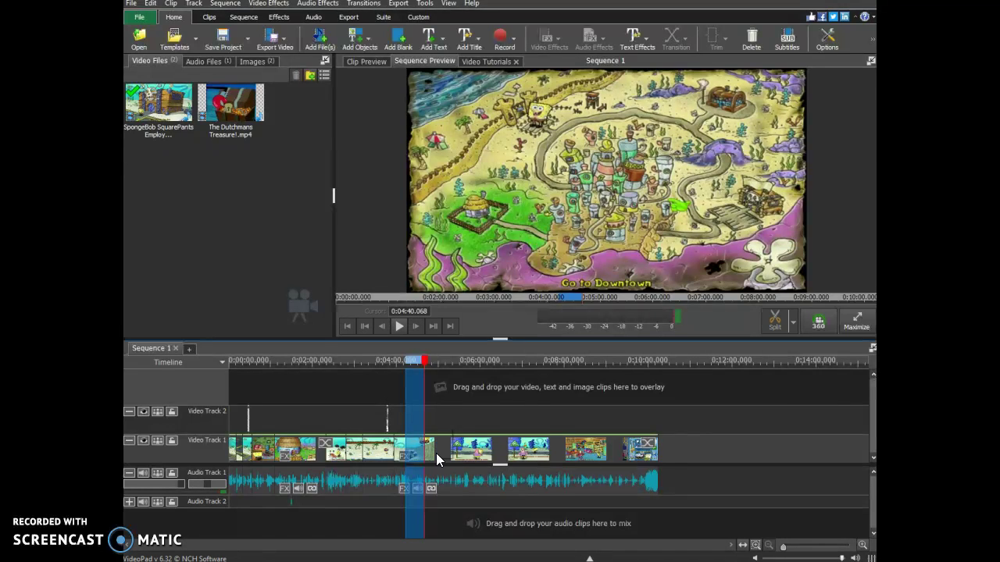
key(Delete)
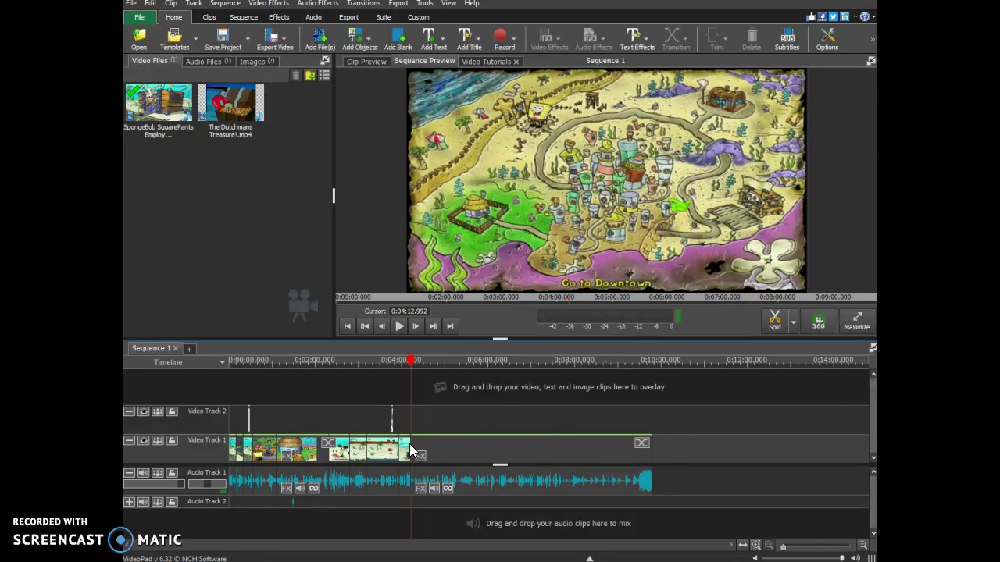
right_click(409, 450)
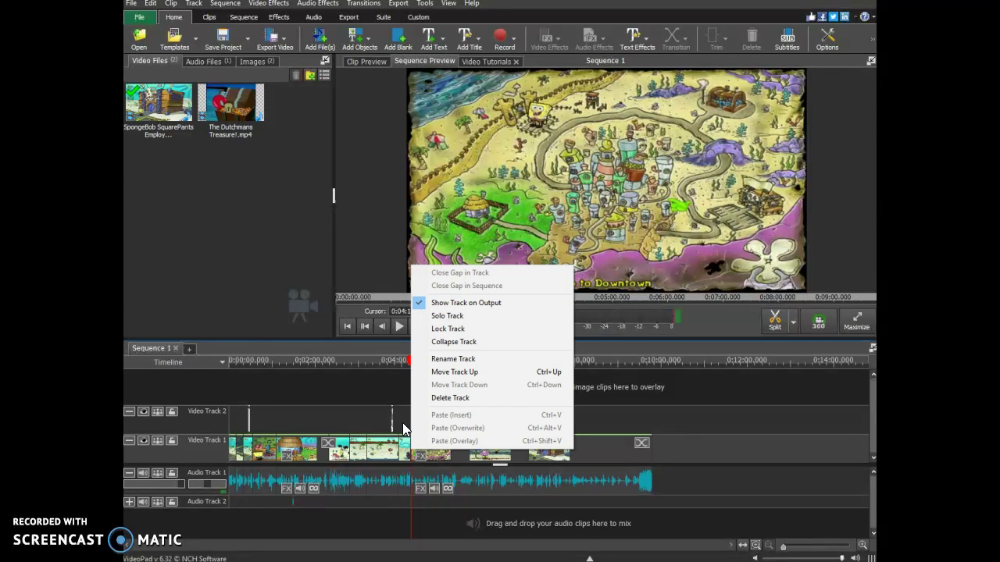
click(332, 345)
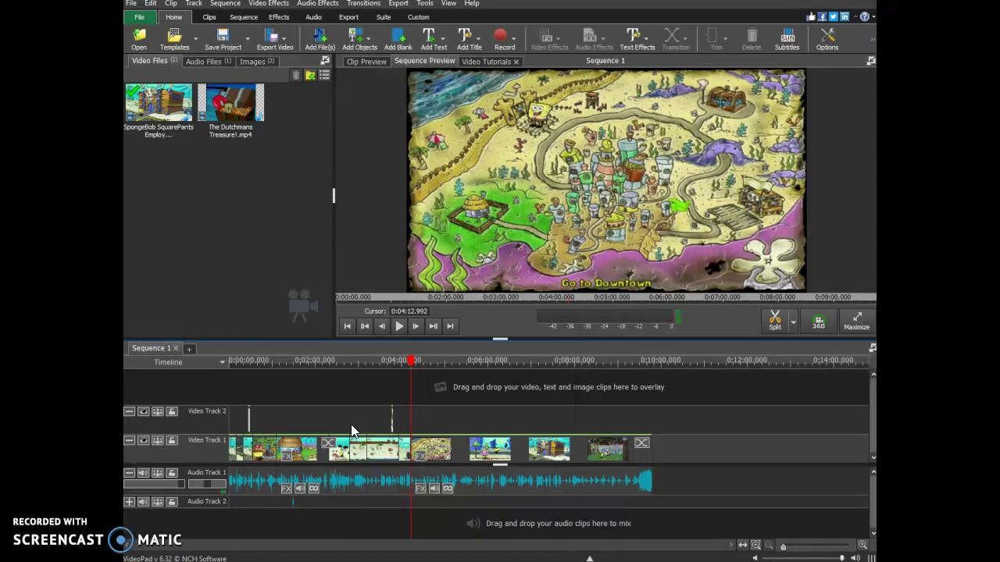
click(355, 39)
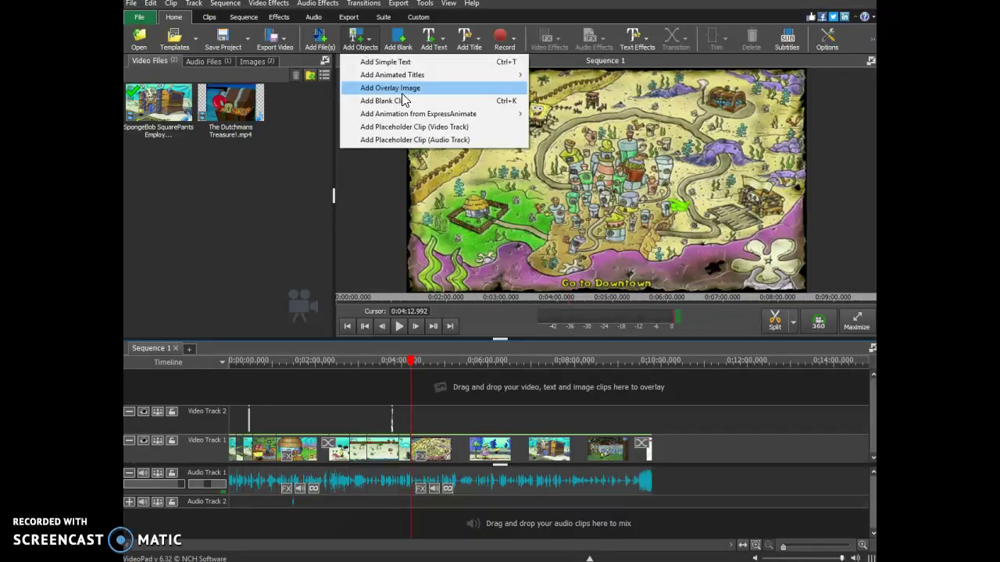
click(320, 45)
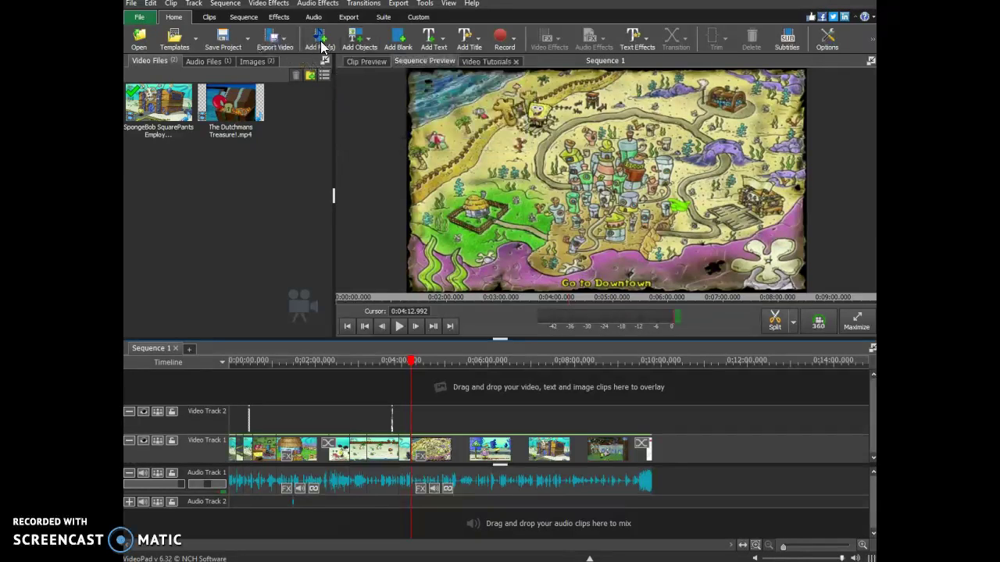
Insert The Dutchmans Treasure!.mp4 at the cut on Video Track 1 and play the sequence across it
drag(231, 106, 415, 457)
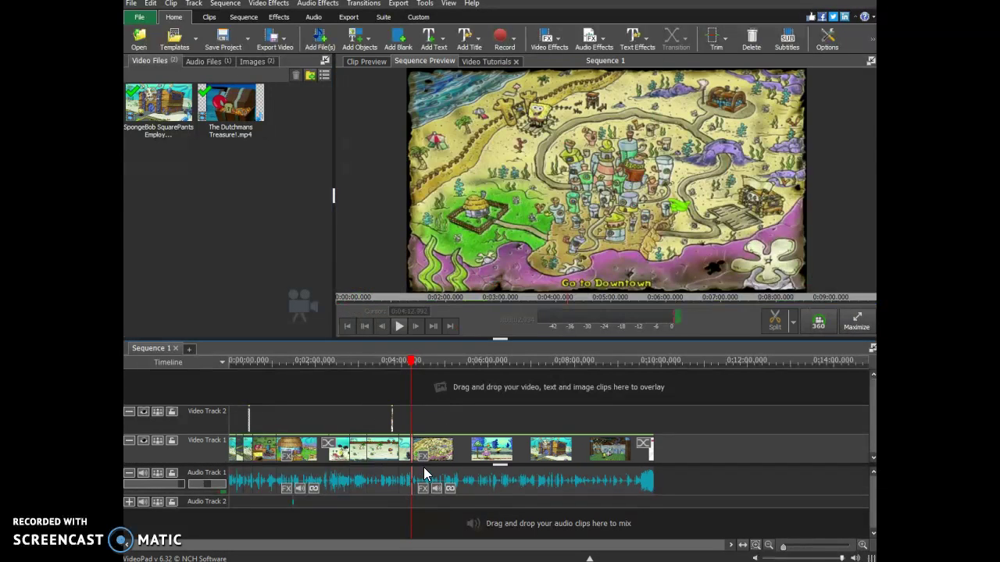
click(418, 362)
drag(412, 365, 408, 365)
click(394, 328)
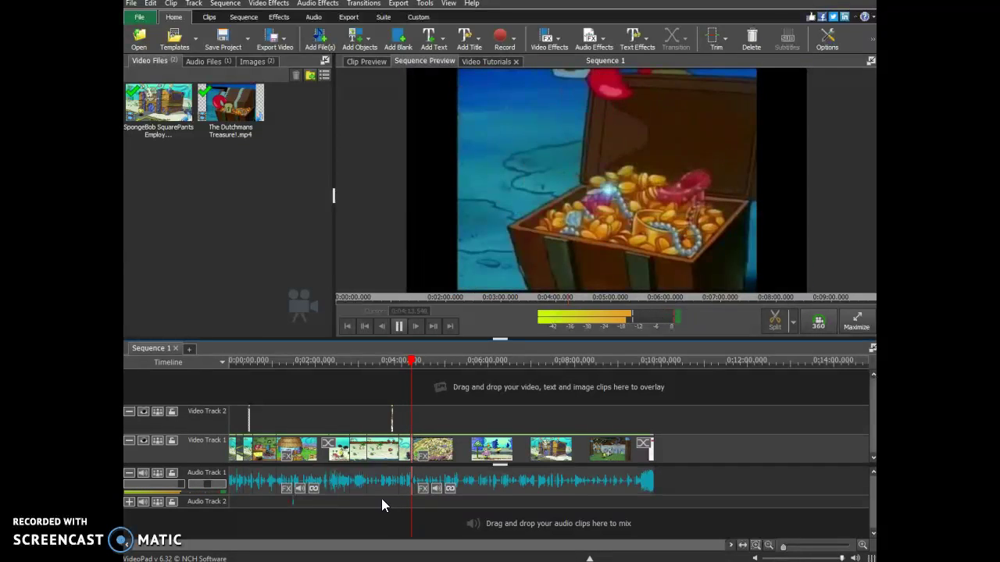
click(399, 325)
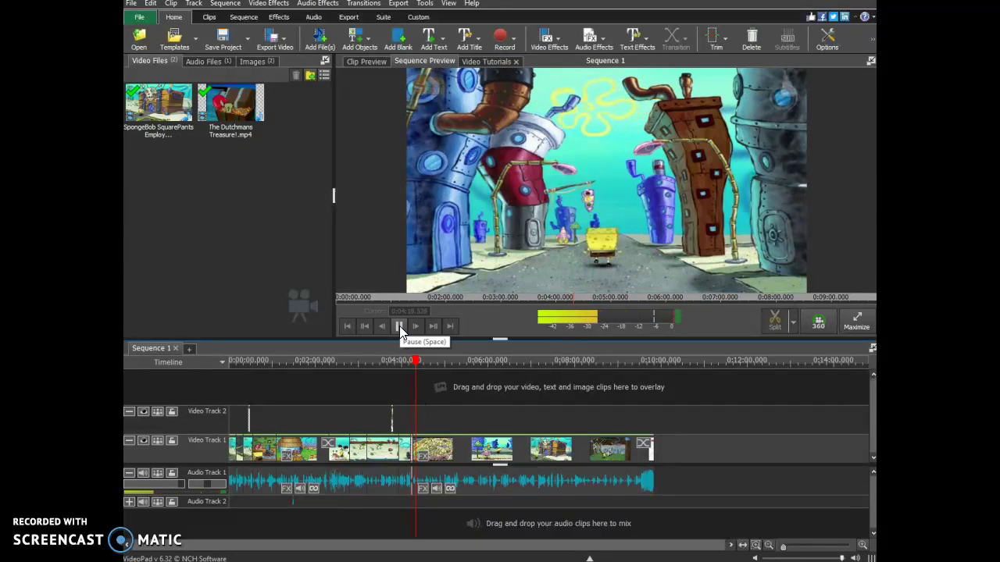
Replay the sequence around the inserted treasure clip and on through the map scene to the bus stop scene
drag(417, 364, 414, 364)
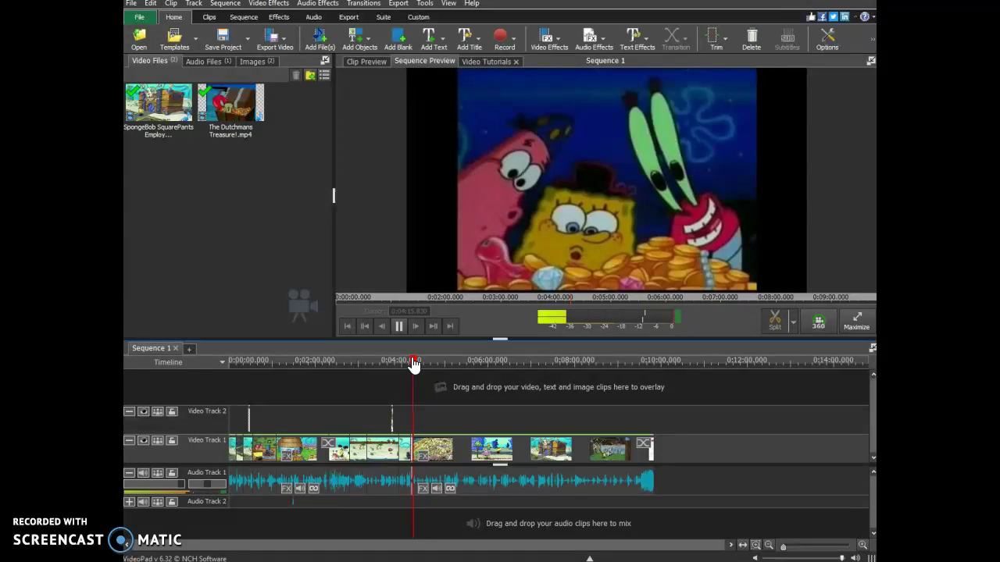
click(414, 364)
click(412, 365)
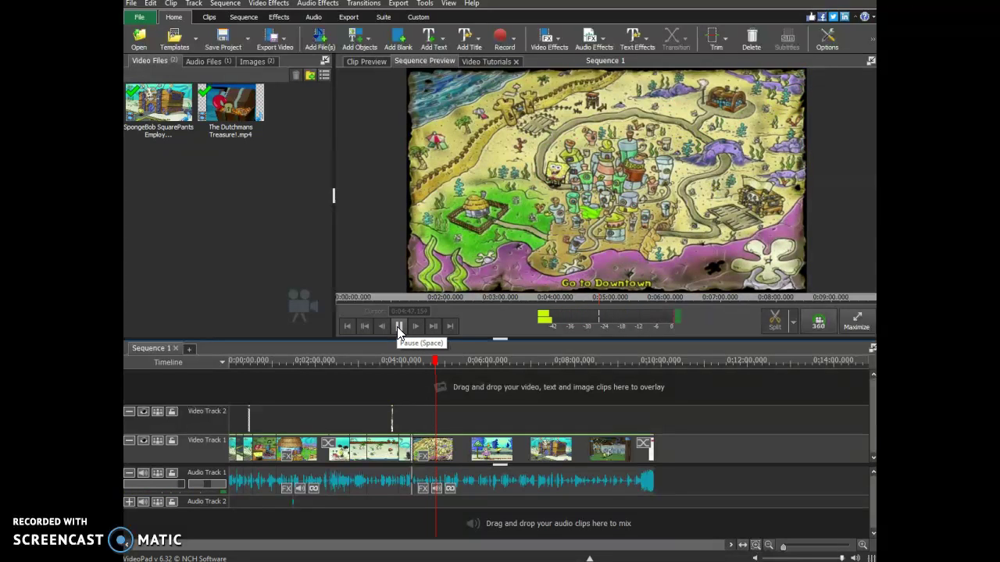
click(398, 327)
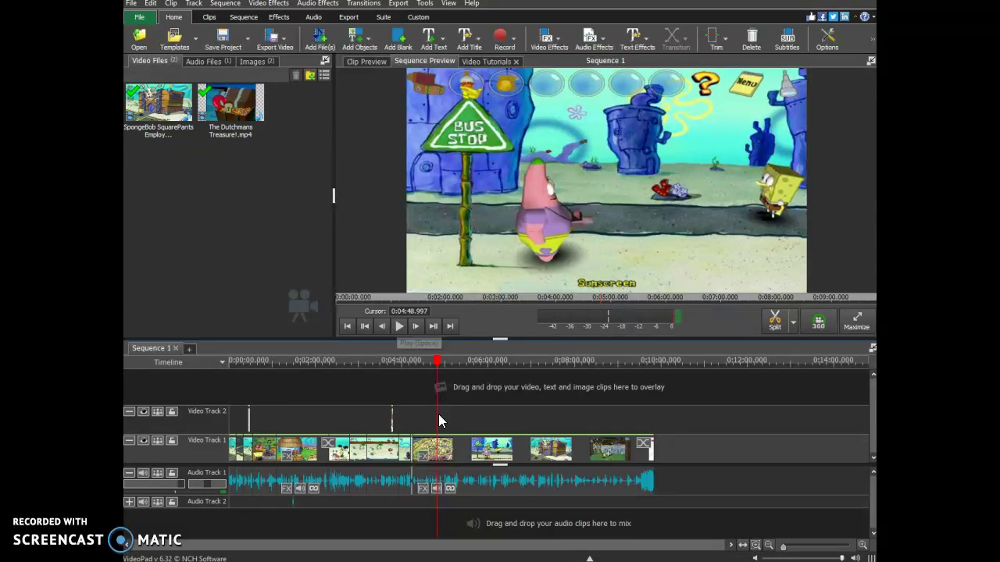
click(415, 360)
click(414, 358)
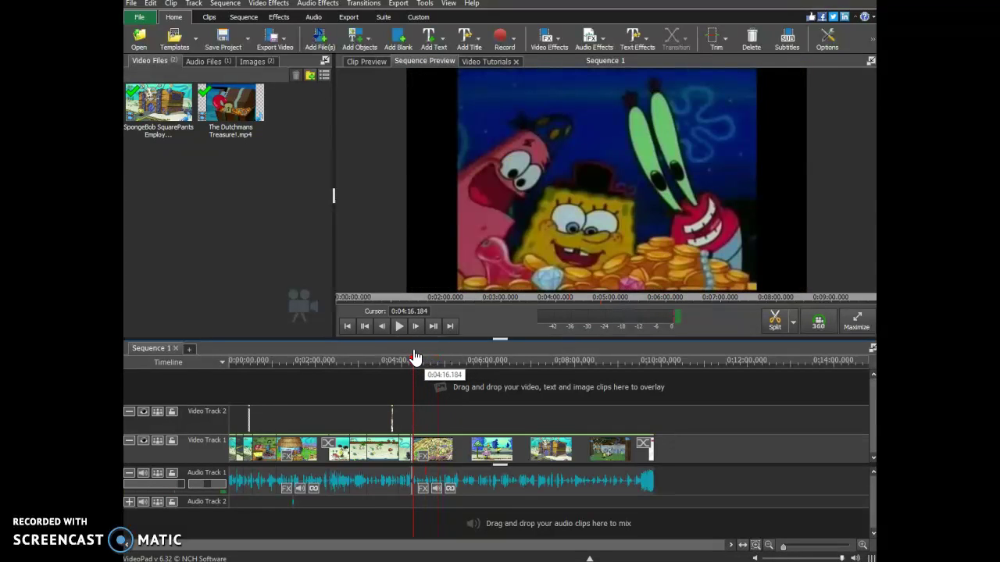
click(415, 358)
key(space)
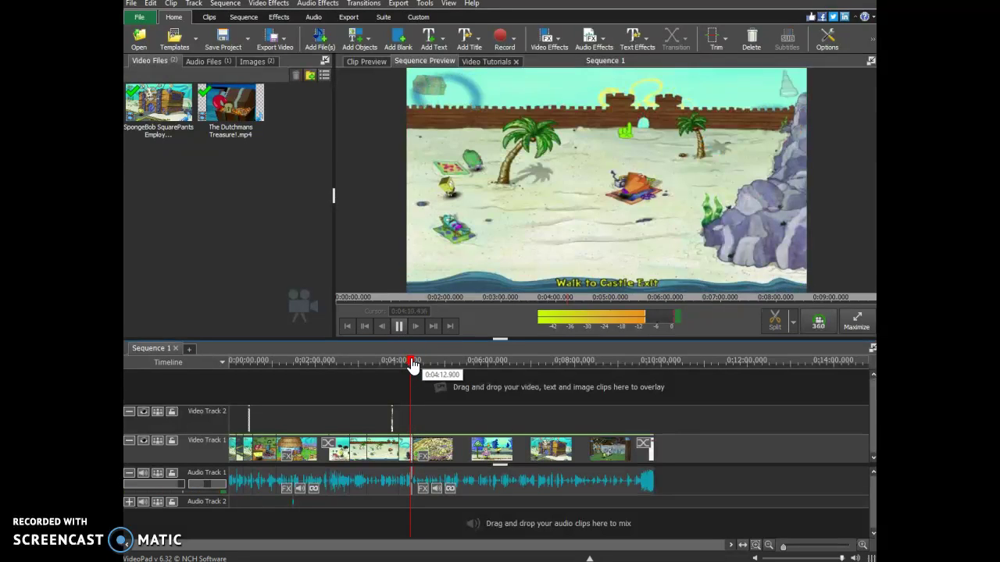
click(412, 362)
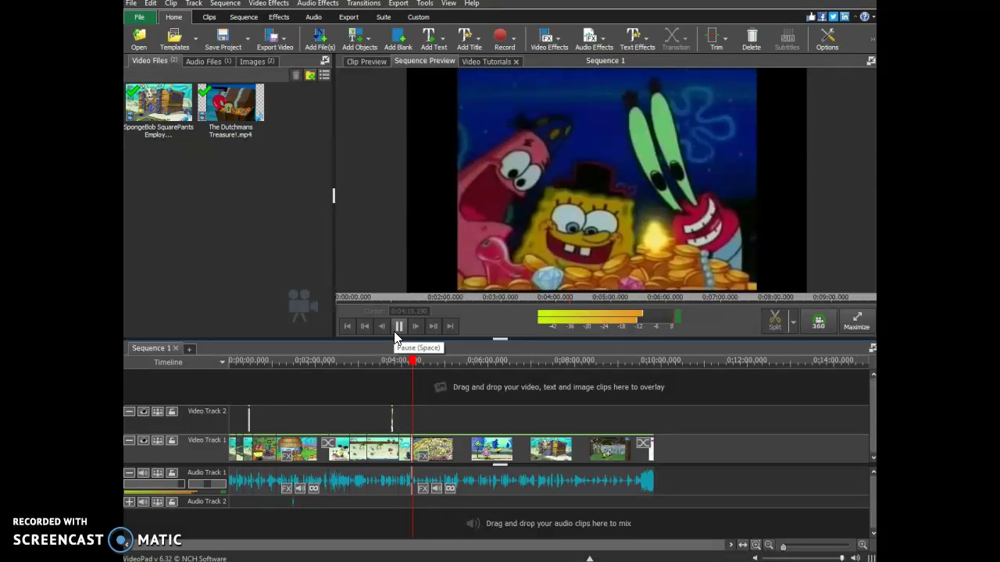
Delete the section between the end of the treasure clip and the bus stop conversation from the sequence
click(397, 328)
drag(413, 370, 443, 385)
click(461, 385)
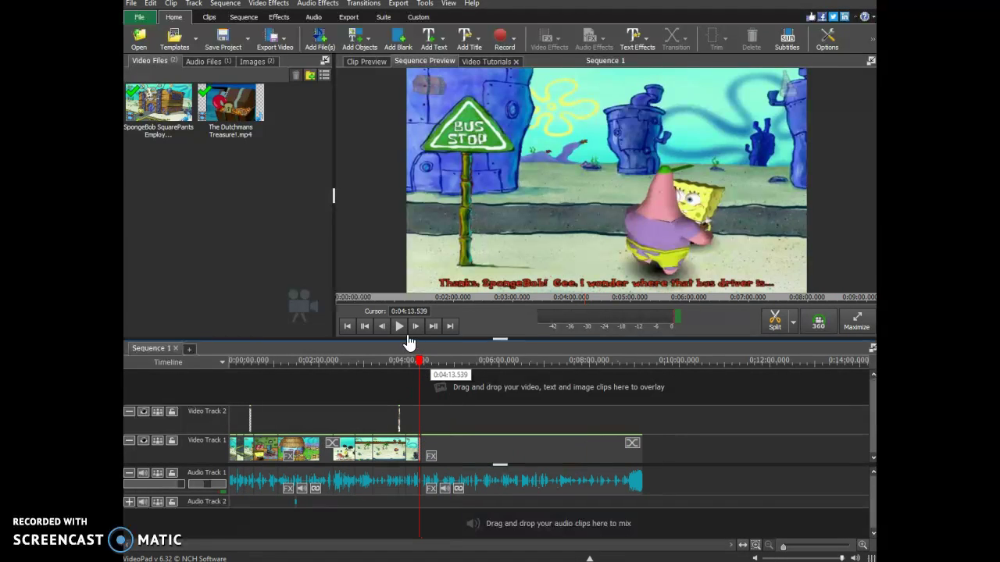
Play the sequence from the treasure clip into the bus stop scene and stop at the burritos line
click(399, 327)
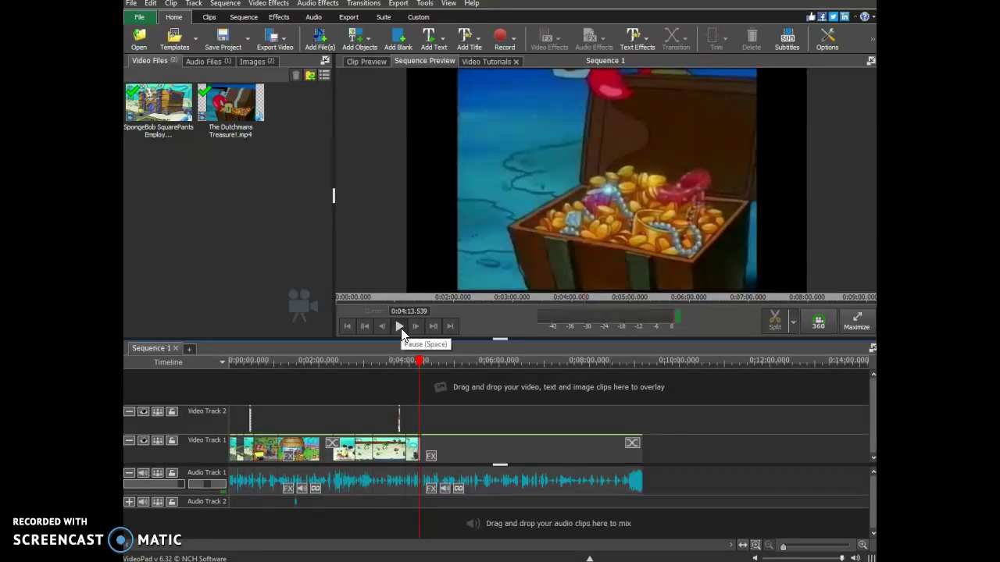
click(399, 327)
click(399, 327)
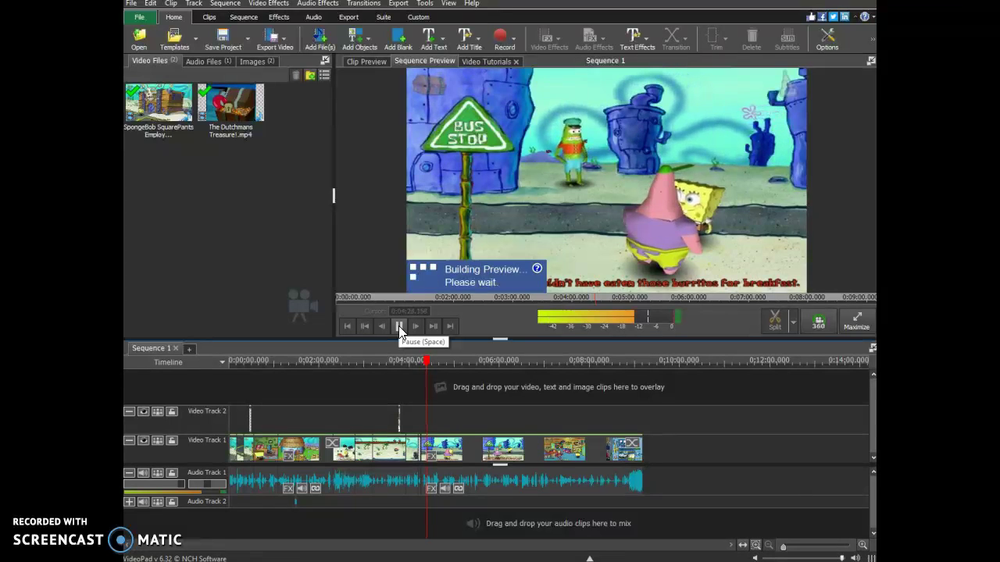
click(398, 325)
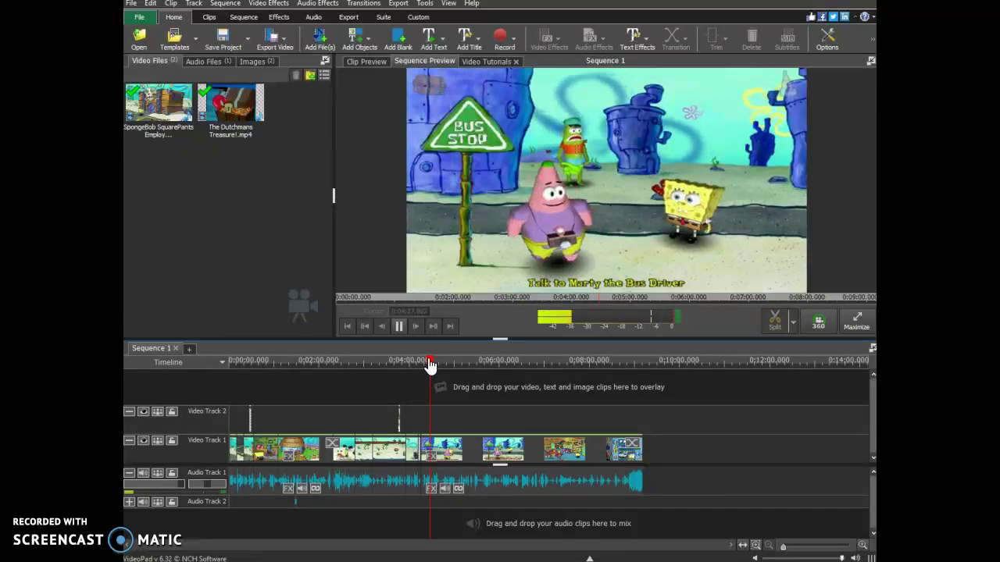
click(399, 327)
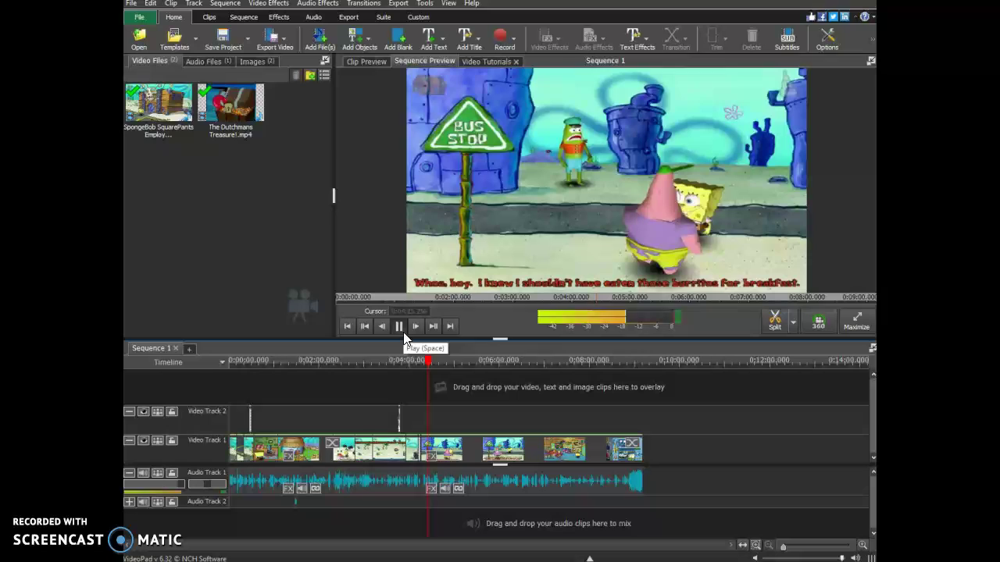
Open the file chooser for adding media and look through the Desktop, Downloads and Documents folders for a suitable file
click(167, 40)
scroll(322, 129, down, 10)
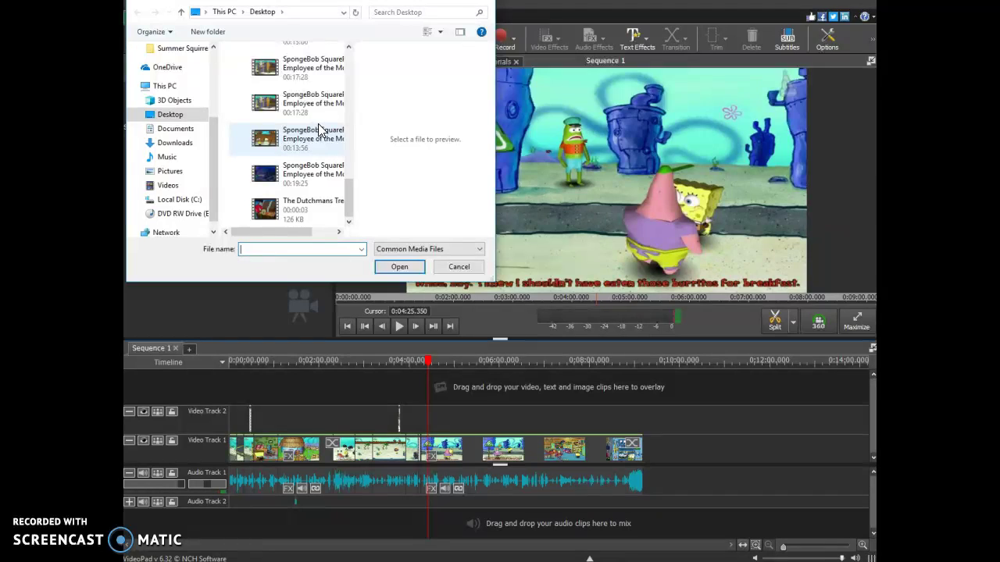
scroll(318, 129, up, 5)
scroll(289, 168, up, 2)
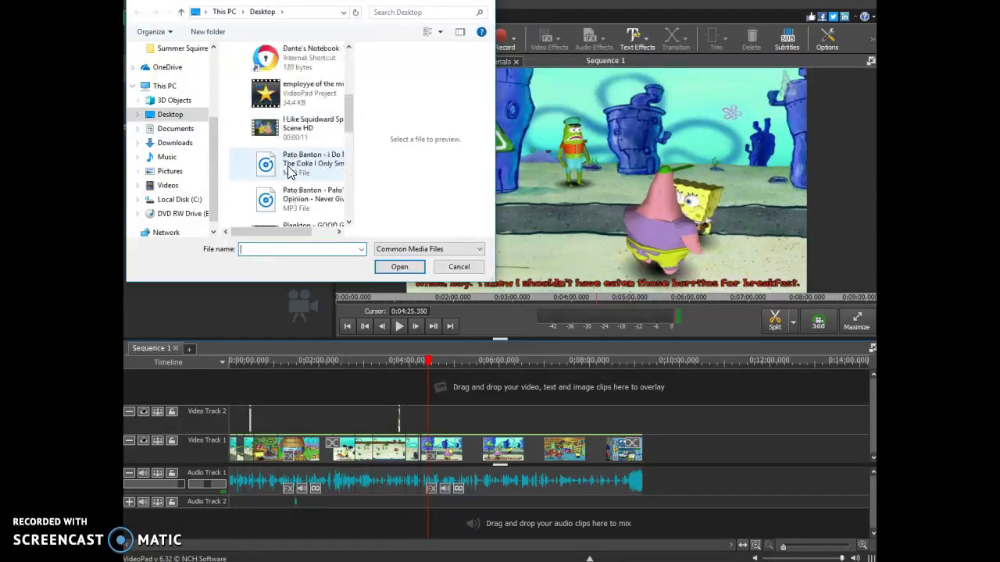
scroll(289, 171, down, 6)
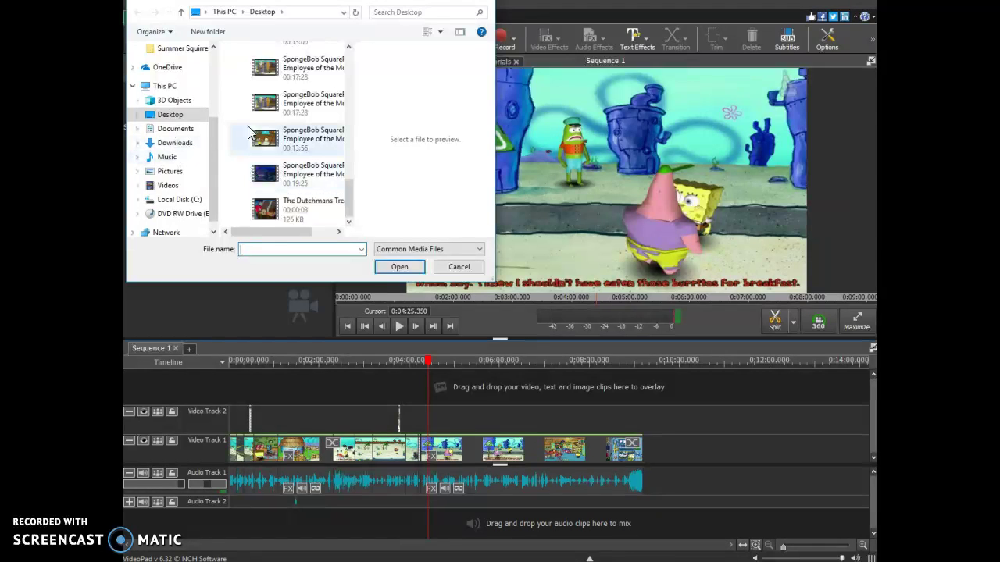
click(191, 143)
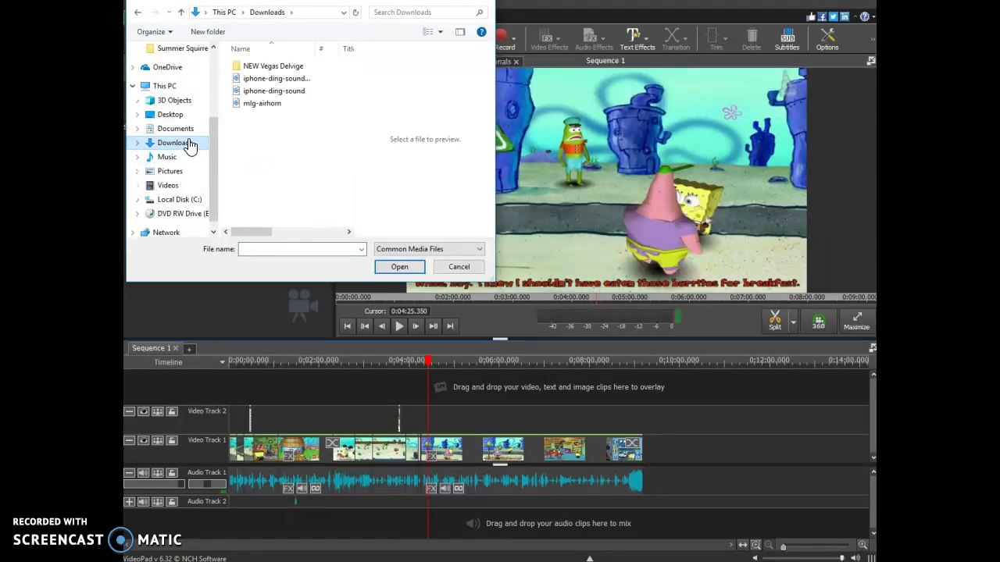
click(188, 130)
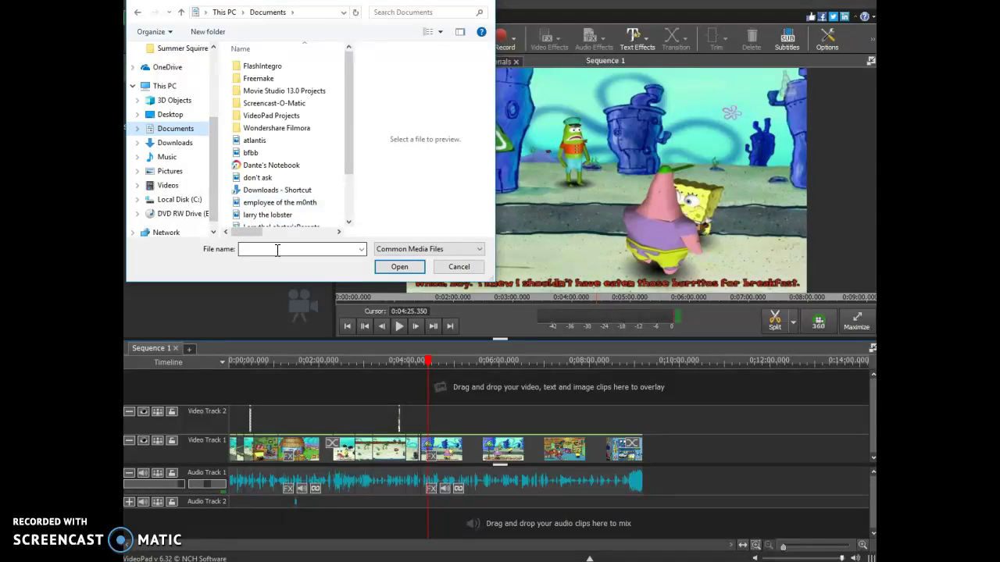
scroll(296, 204, down, 2)
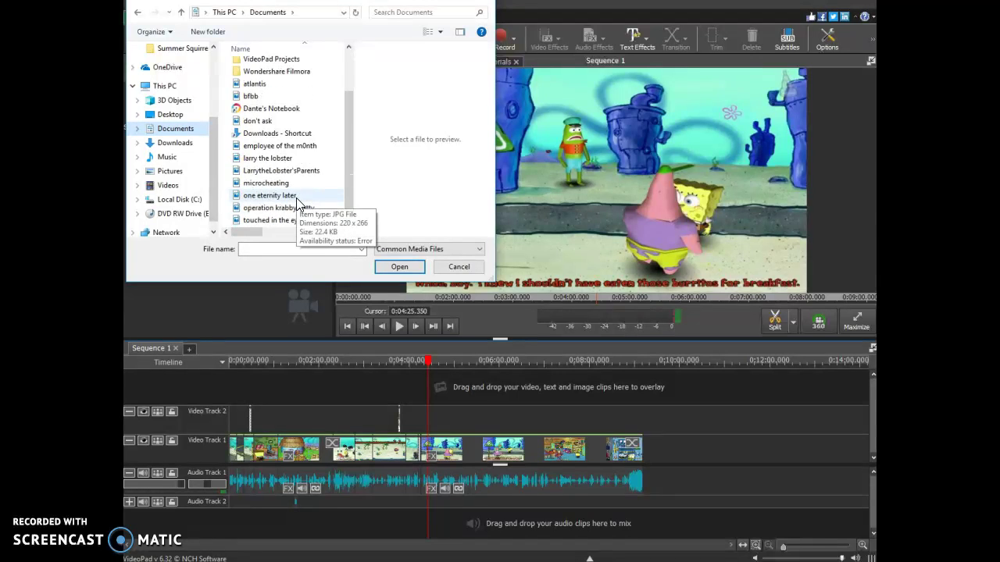
scroll(290, 229, up, 2)
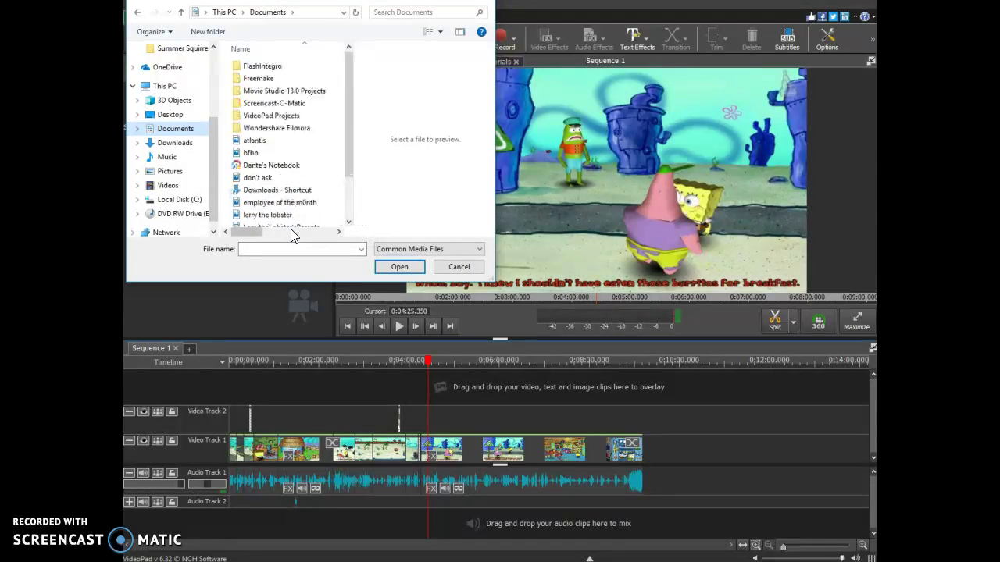
click(175, 142)
click(185, 129)
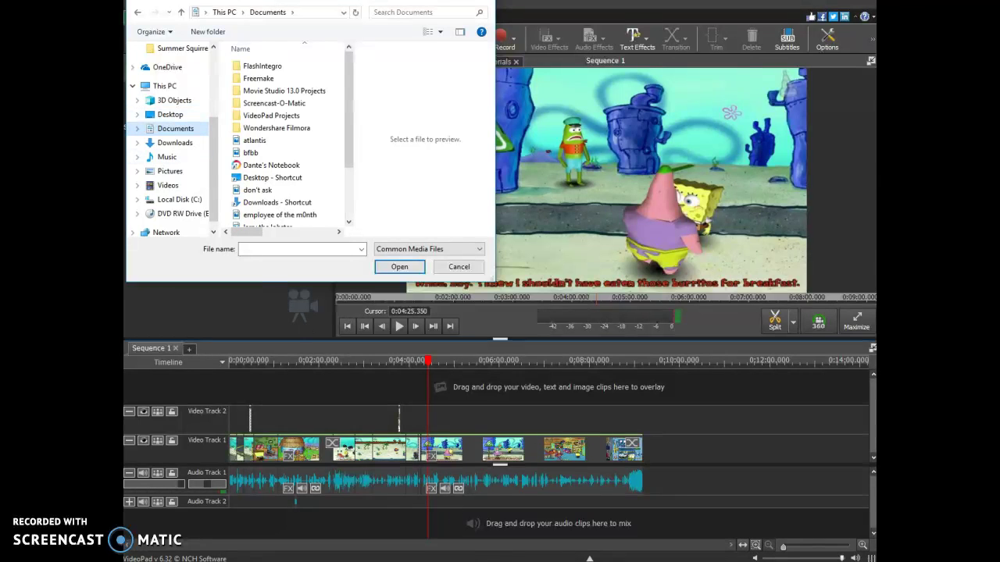
Switch to the web browser and search Google Images for "uhh i can explain" in a new tab
mouse_move(539, 559)
click(535, 531)
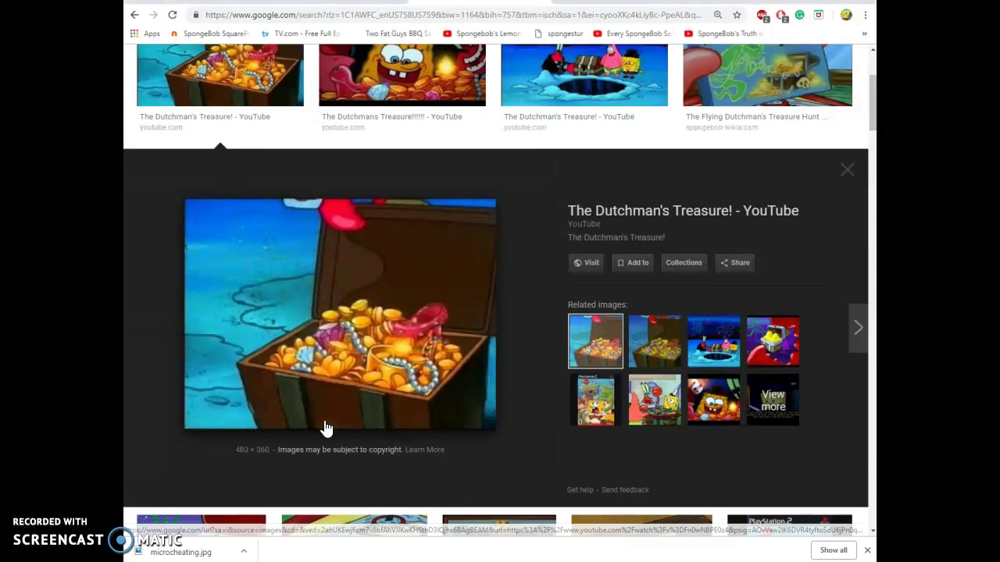
click(340, 312)
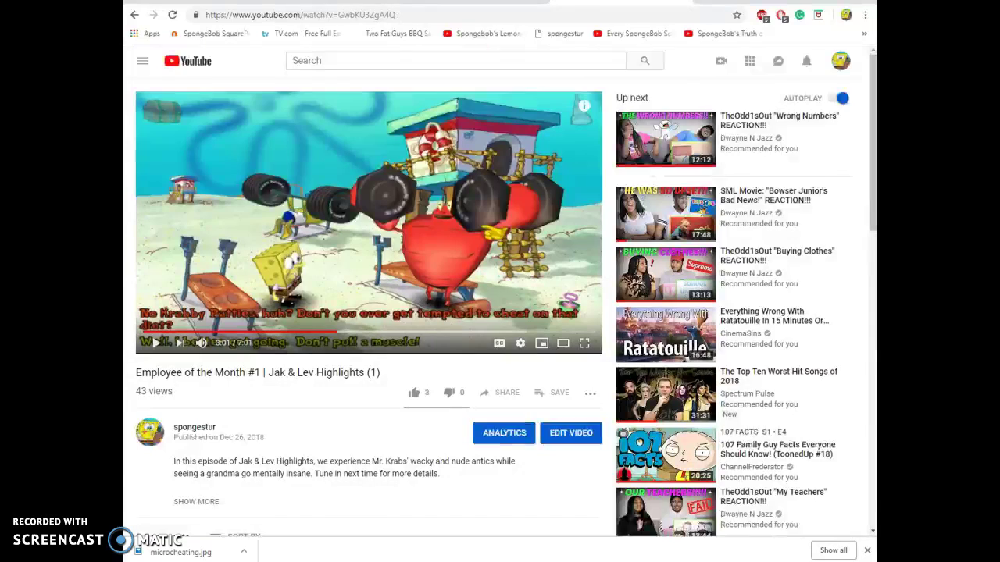
key(ctrl+t)
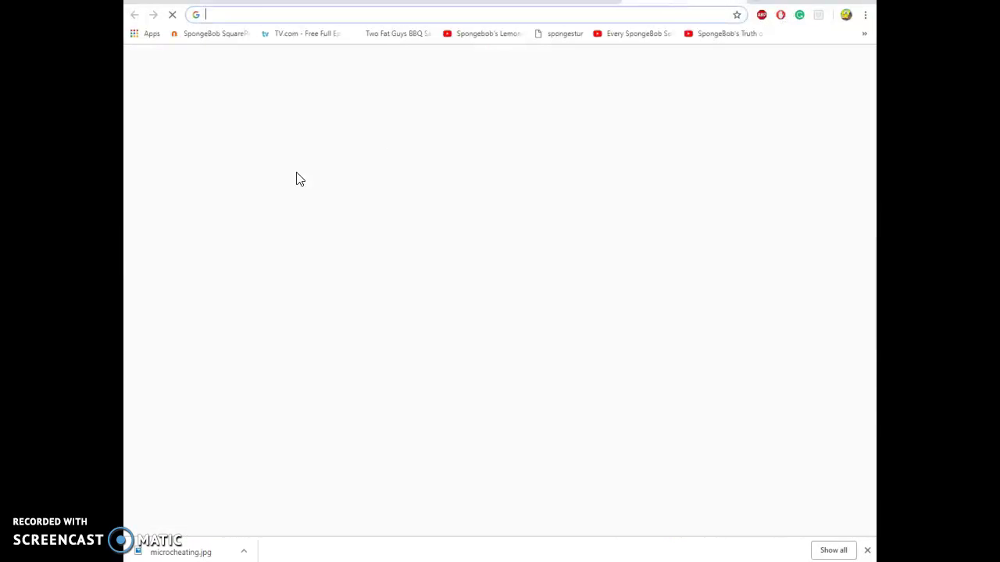
text(uhh i can explain)
key(Return)
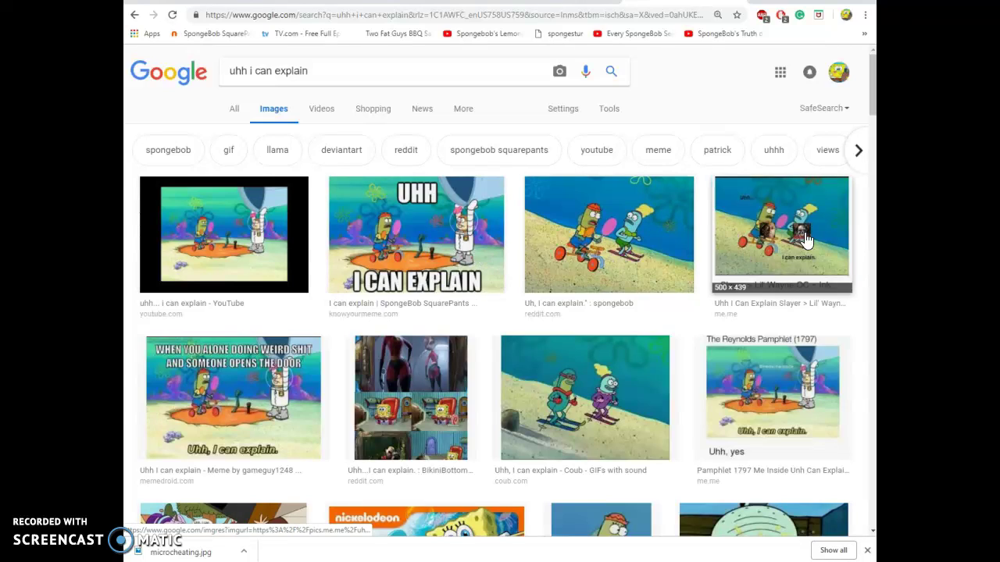
Choose the SpongeBob "UHH I CAN EXPLAIN" meme from the results and save it in Documents as "uhh i can explain"
scroll(500, 447, down, 6)
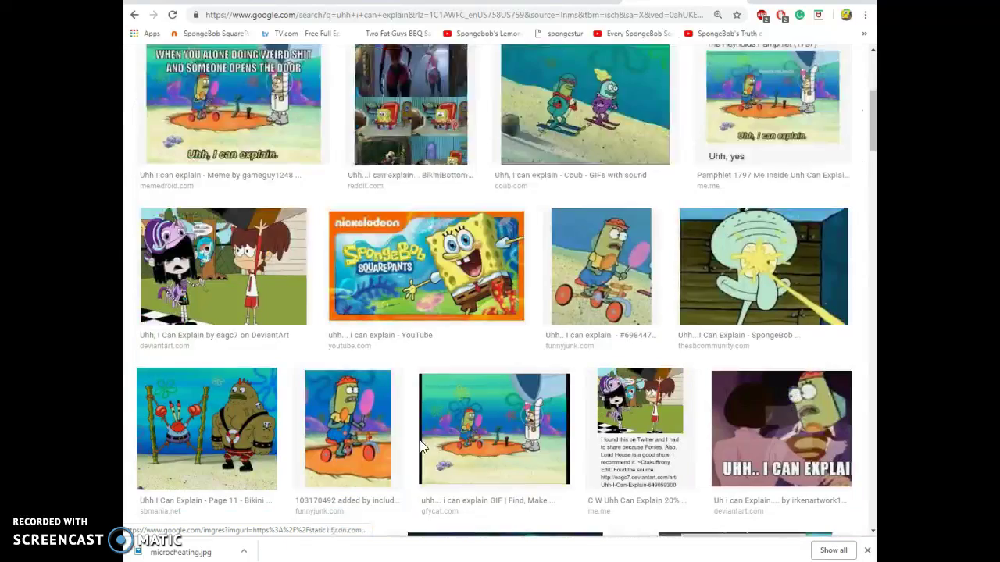
scroll(660, 316, up, 2)
scroll(632, 282, down, 5)
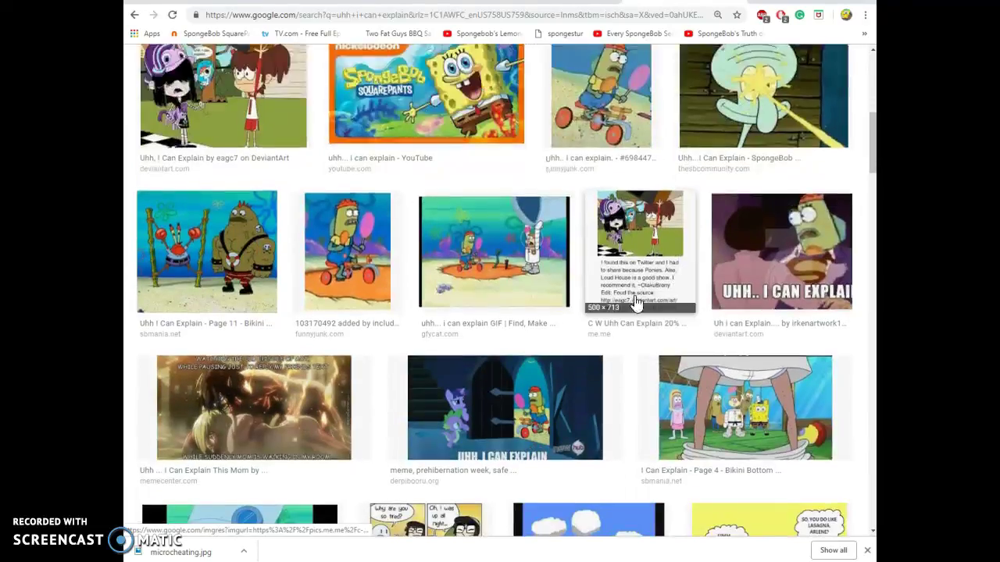
scroll(635, 296, down, 6)
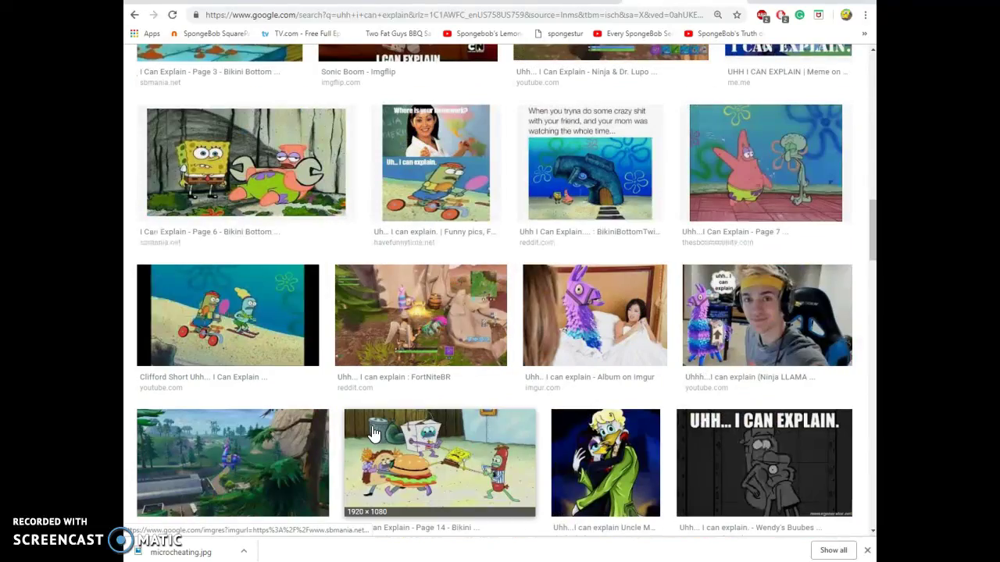
scroll(372, 422, up, 10)
scroll(361, 395, up, 6)
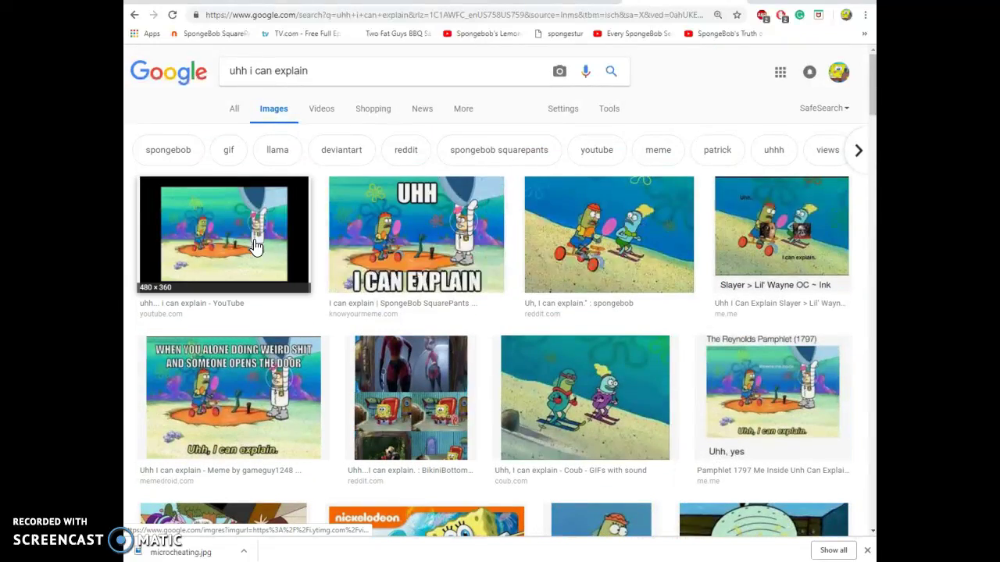
click(437, 205)
right_click(408, 286)
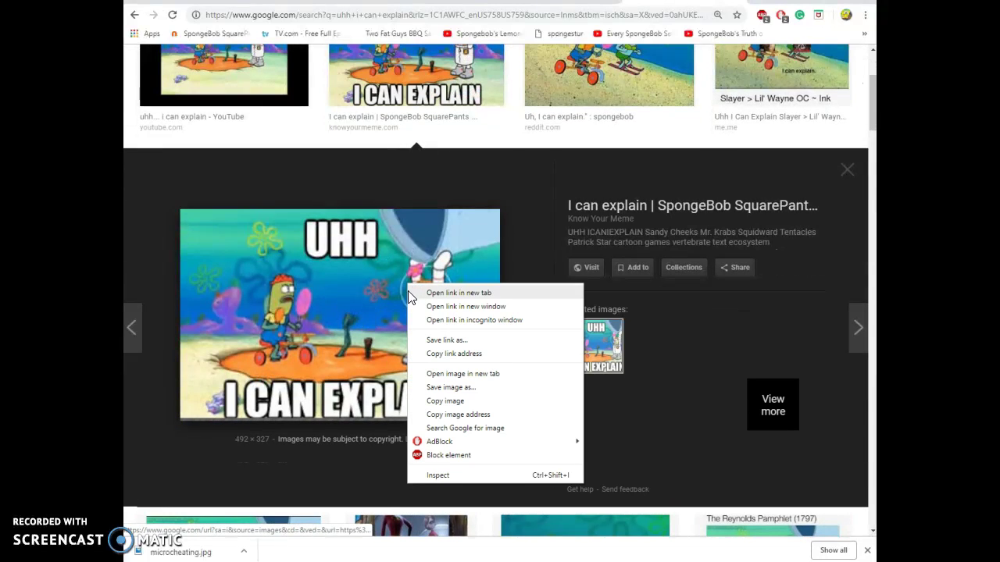
click(457, 386)
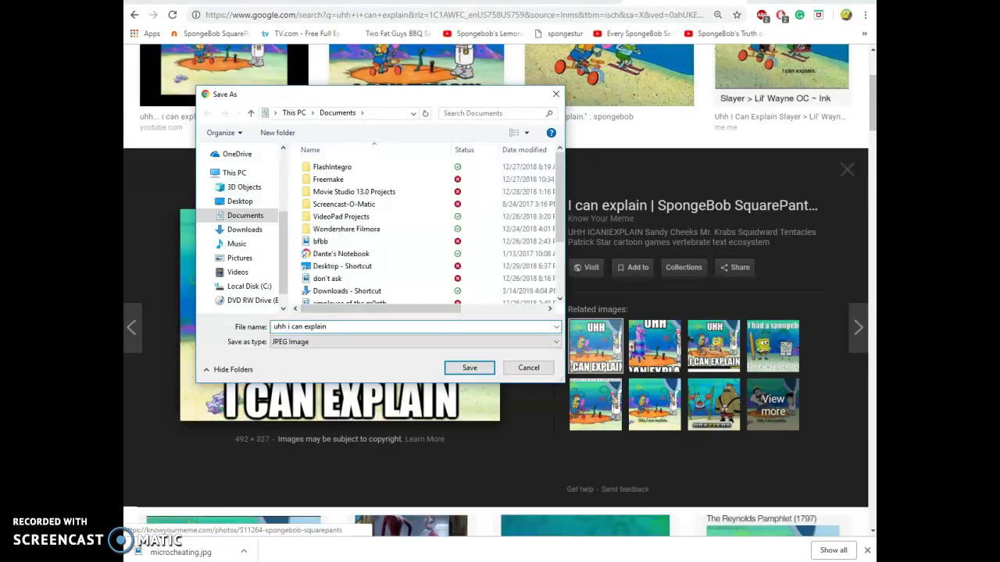
key(Return)
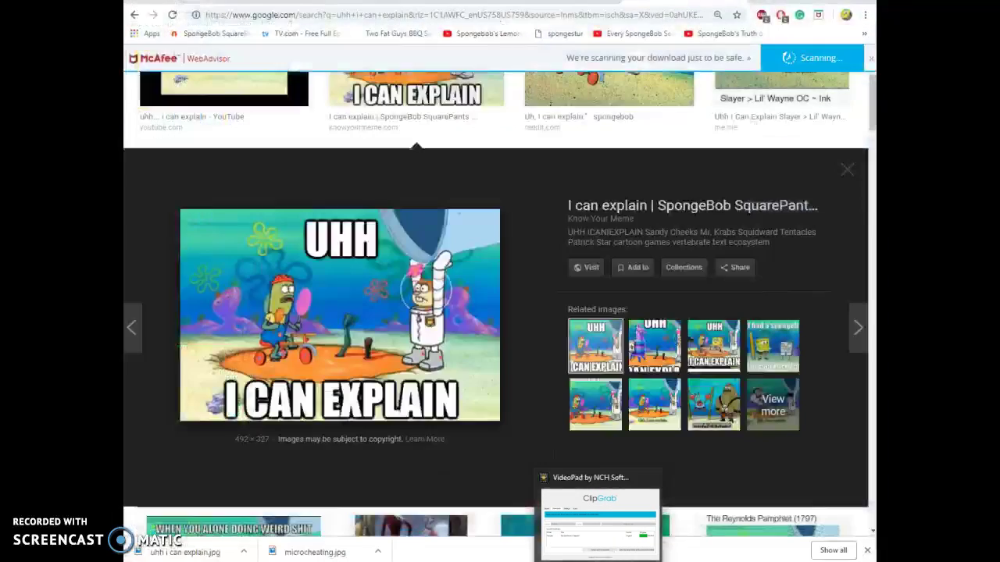
Switch back to VideoPad, reopen the file chooser and look through the Desktop, Downloads, Music and Pictures folders for the saved meme
click(571, 557)
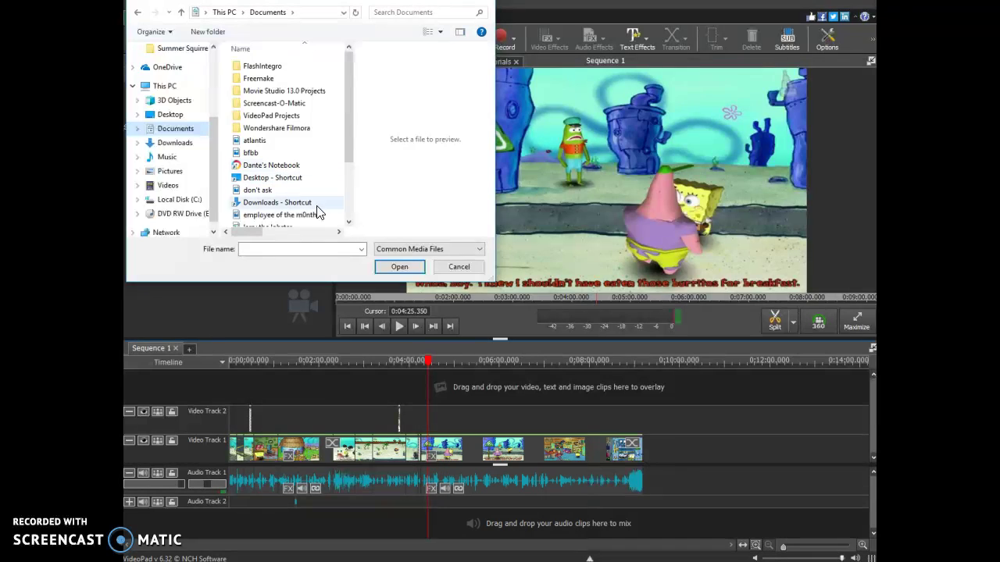
click(388, 270)
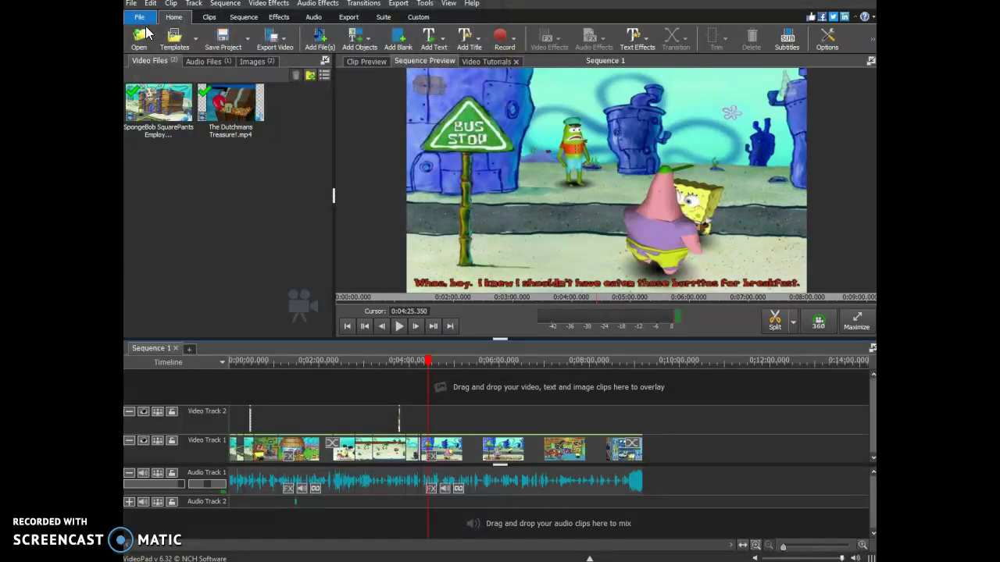
click(142, 37)
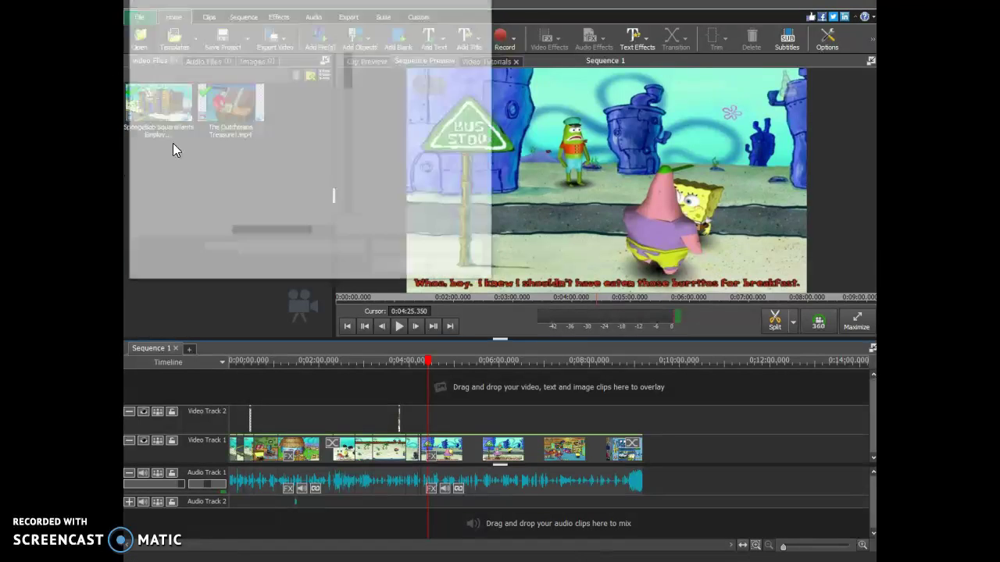
scroll(265, 137, down, 5)
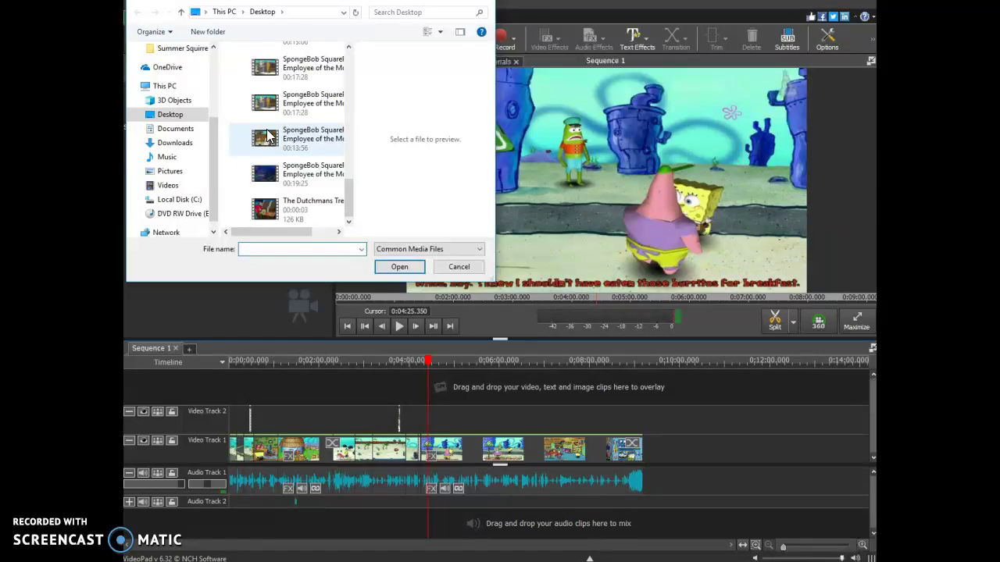
scroll(262, 150, up, 3)
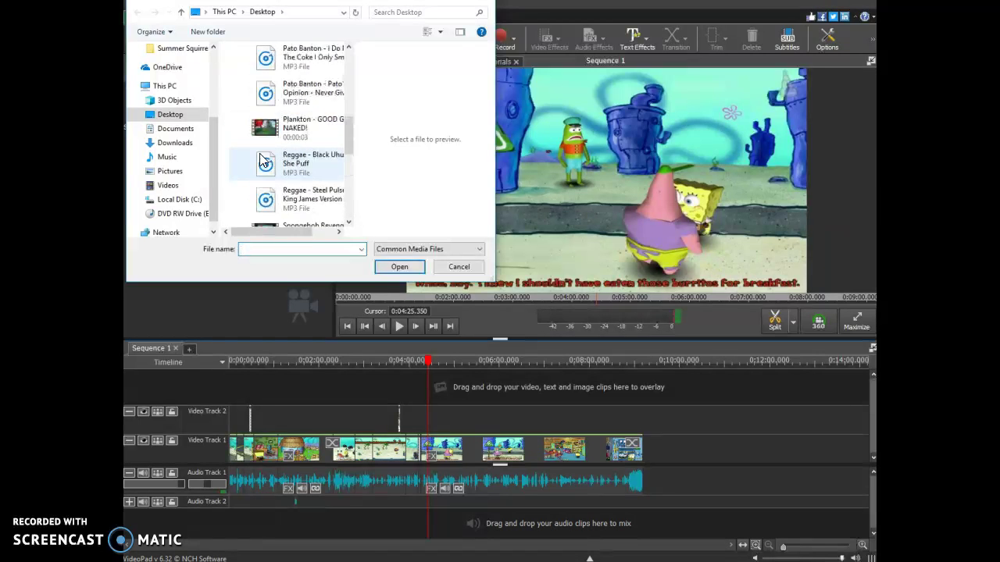
scroll(260, 160, down, 2)
scroll(262, 161, down, 1)
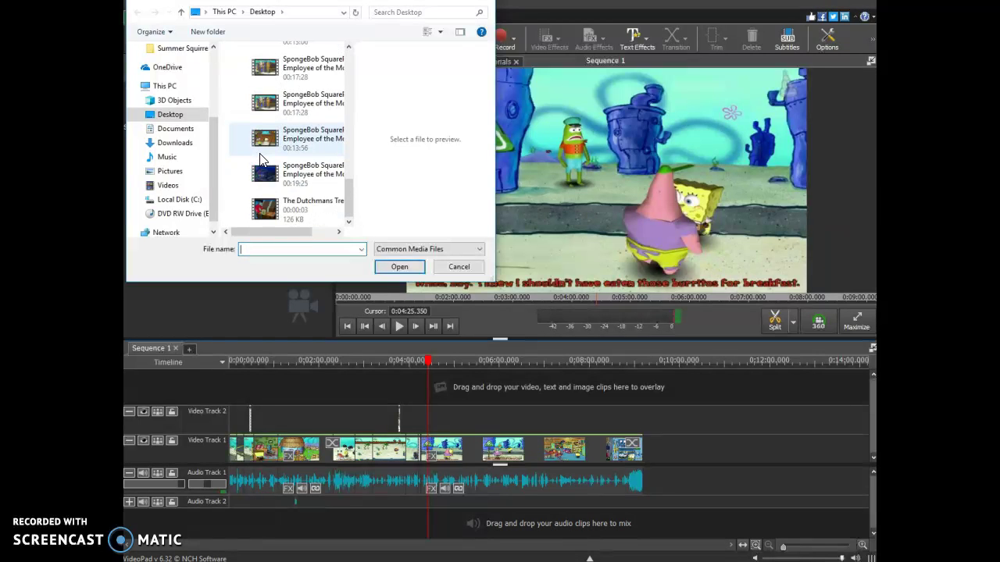
scroll(262, 160, up, 2)
scroll(263, 167, up, 5)
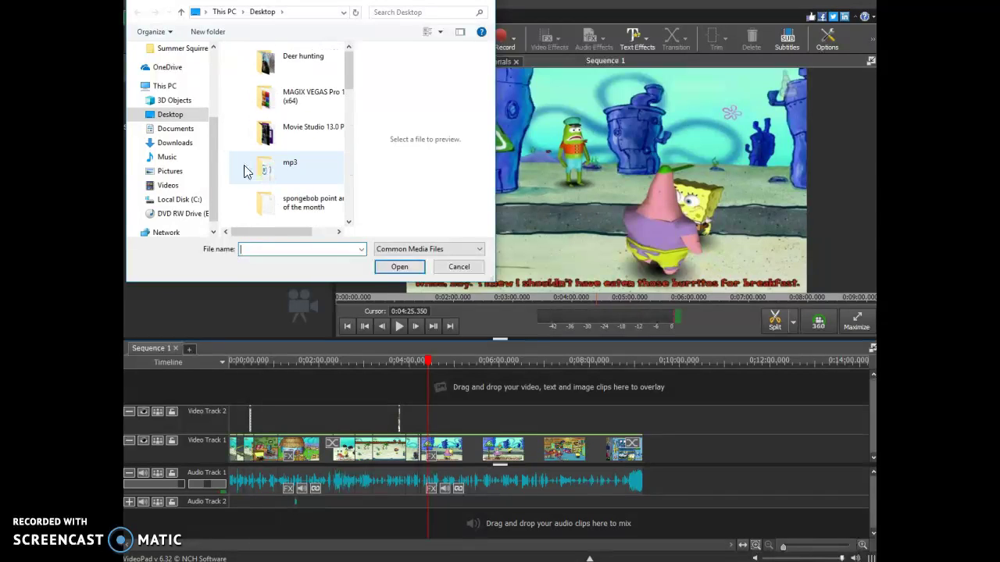
click(191, 145)
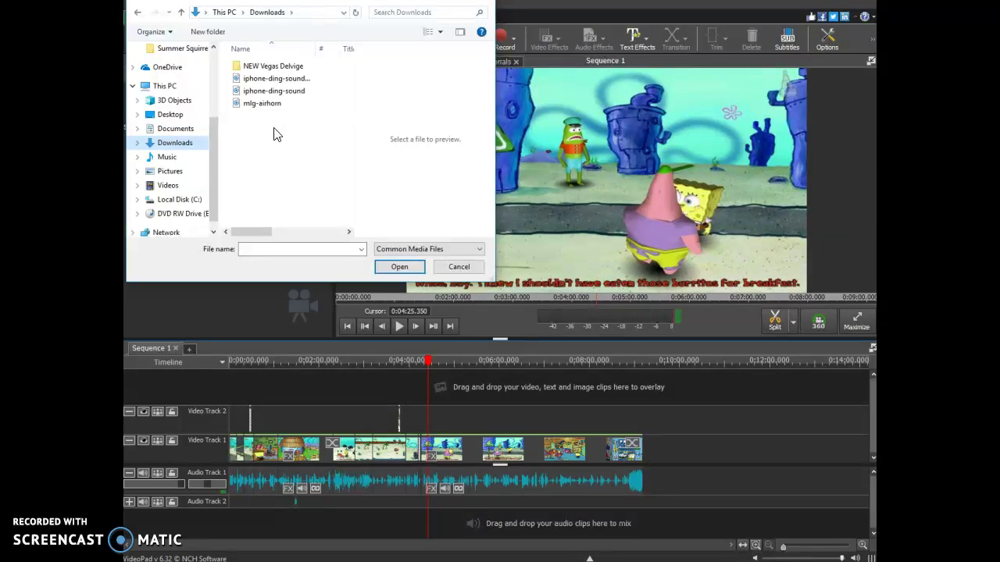
click(184, 158)
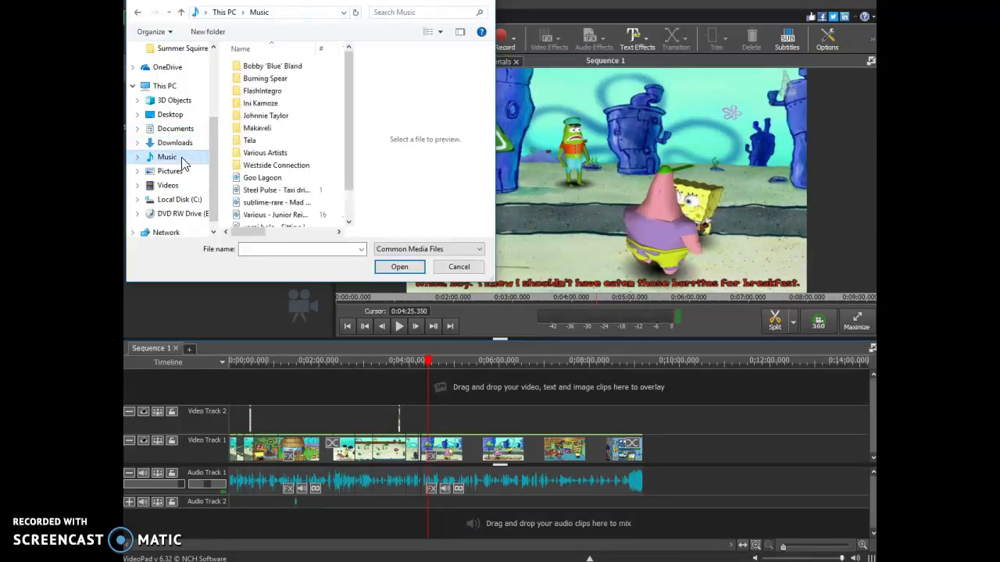
click(175, 175)
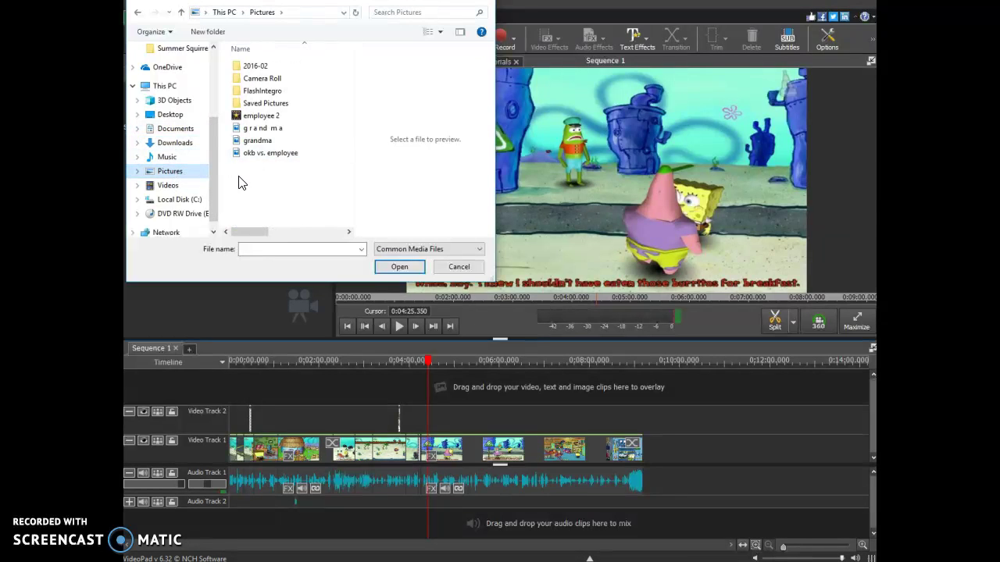
Import the "uhh i can explain" image from the Documents folder into the project
click(178, 132)
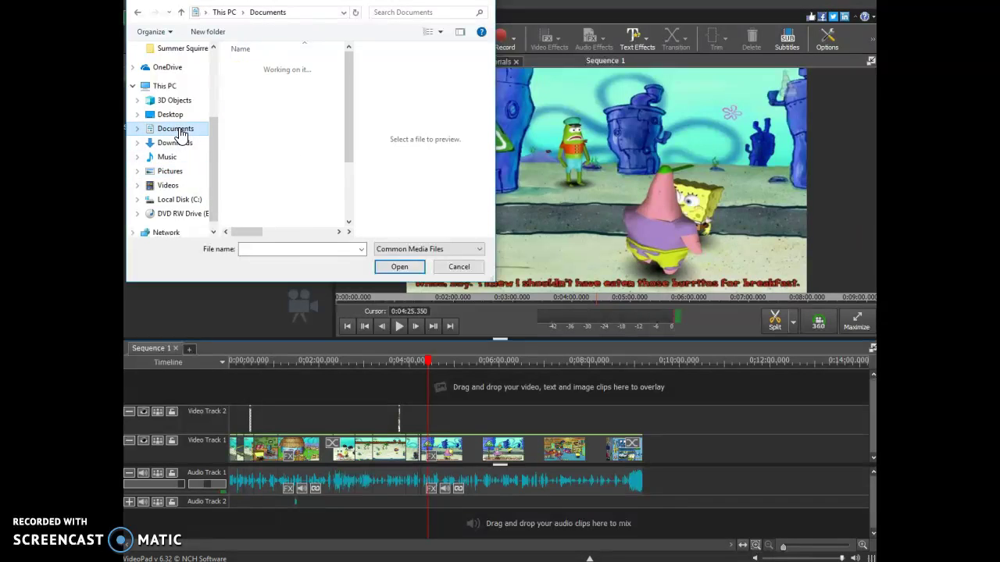
scroll(245, 134, down, 2)
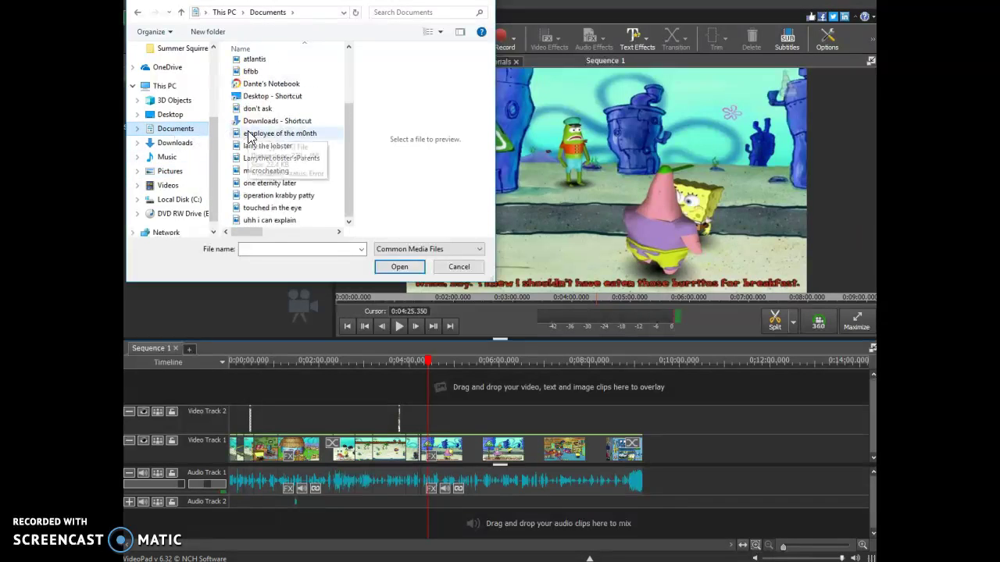
click(279, 222)
double_click(279, 222)
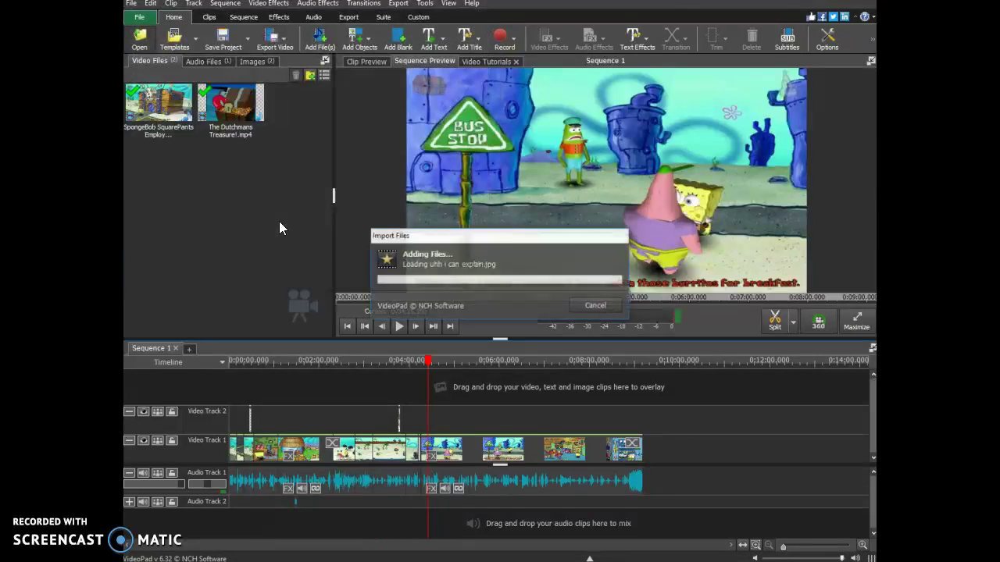
Insert the "uhh i can explain" image into Video Track 1 at 0:04:25.350 and play the sequence across it
drag(150, 161, 433, 455)
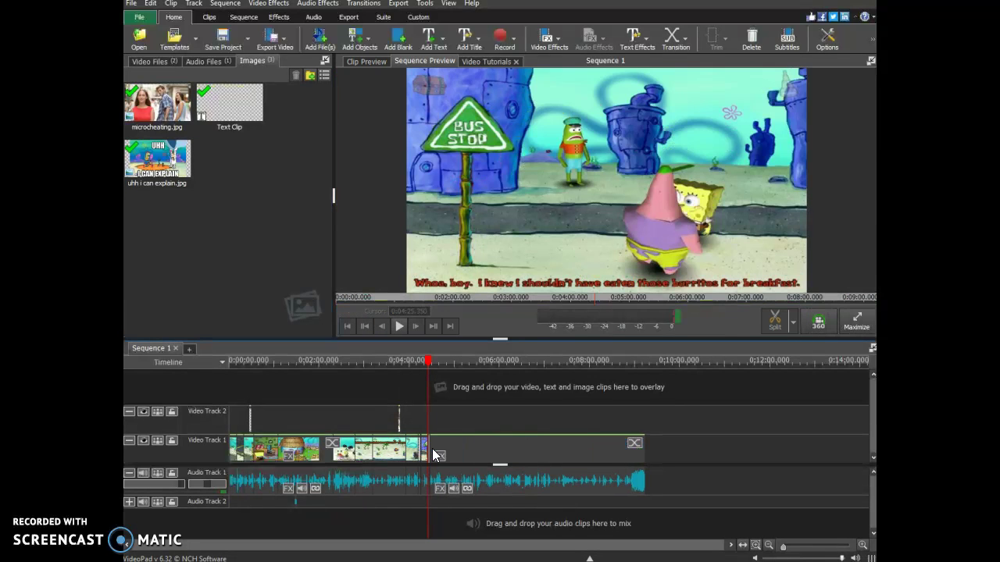
click(398, 326)
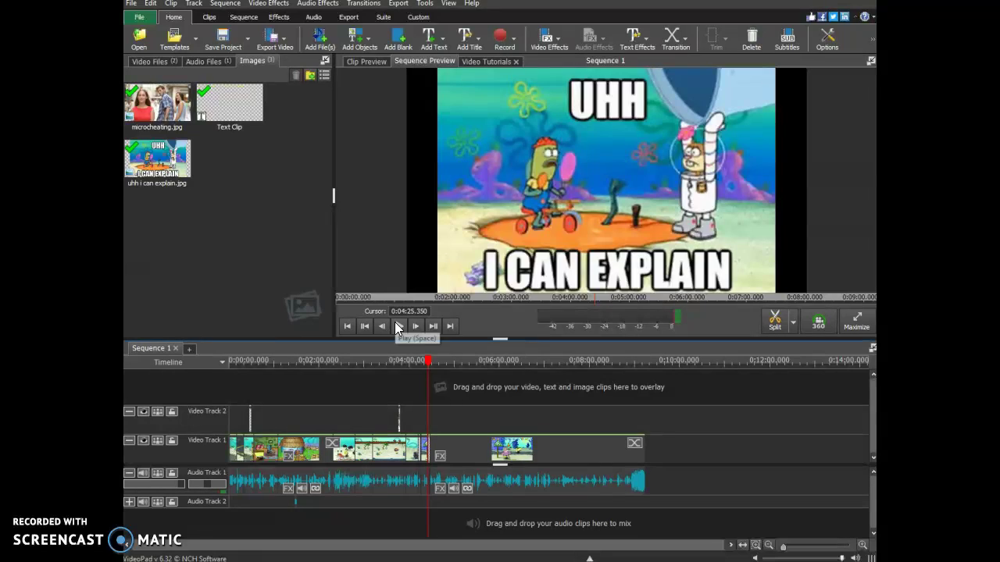
click(428, 365)
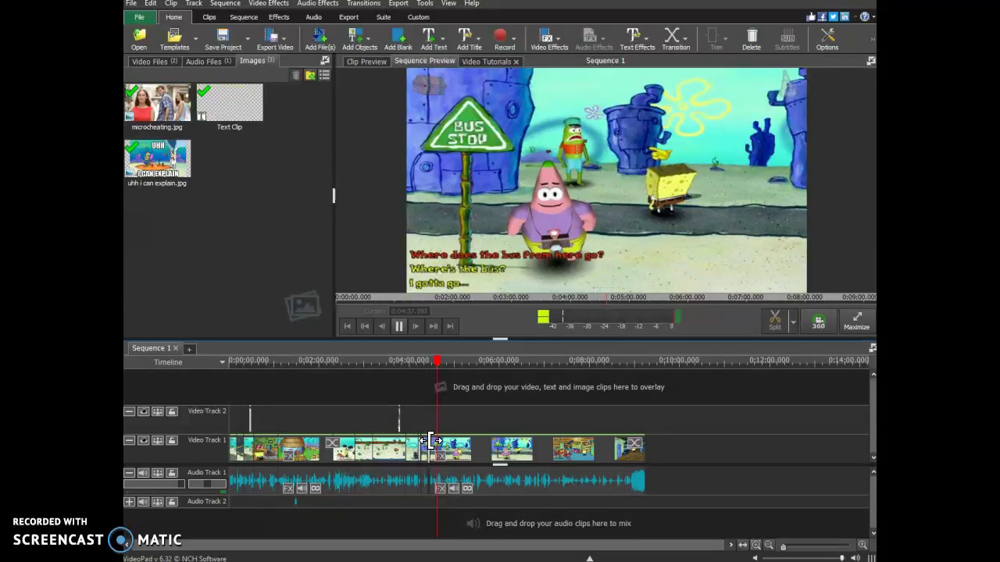
Extend the start of the following bus stop clip over the inserted image's place and replay the scene from 0:04:20.625
right_click(429, 446)
click(432, 363)
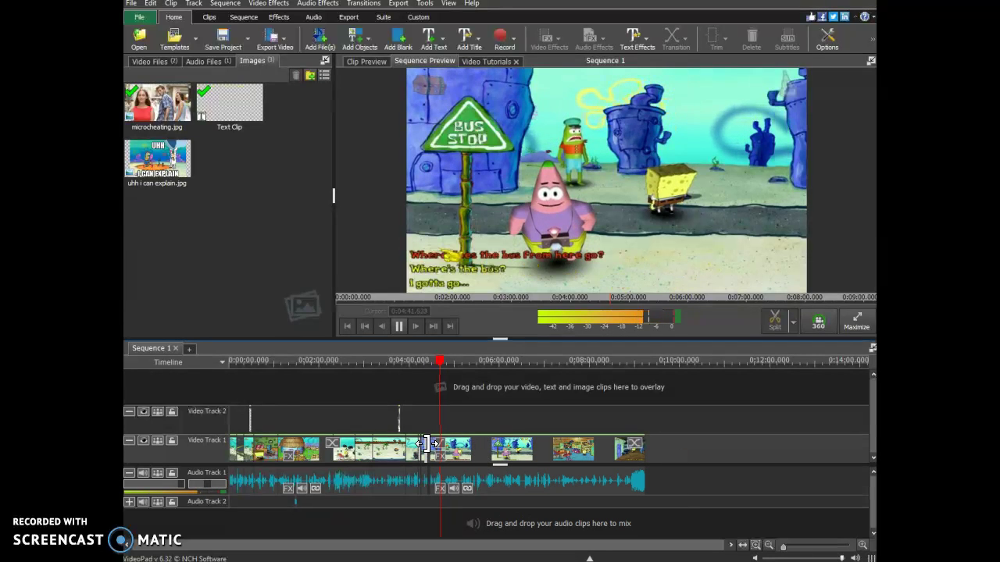
drag(424, 443, 435, 443)
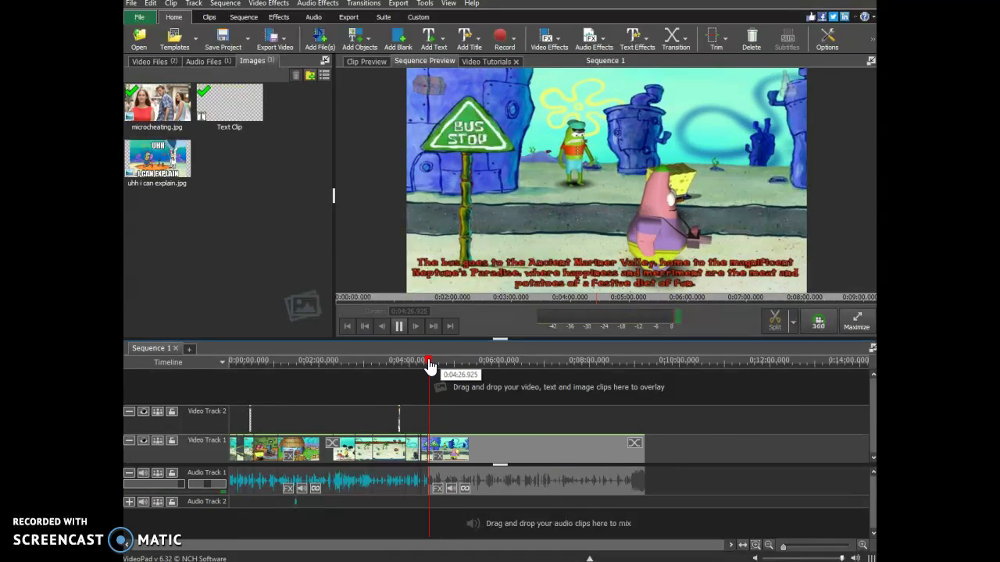
click(424, 362)
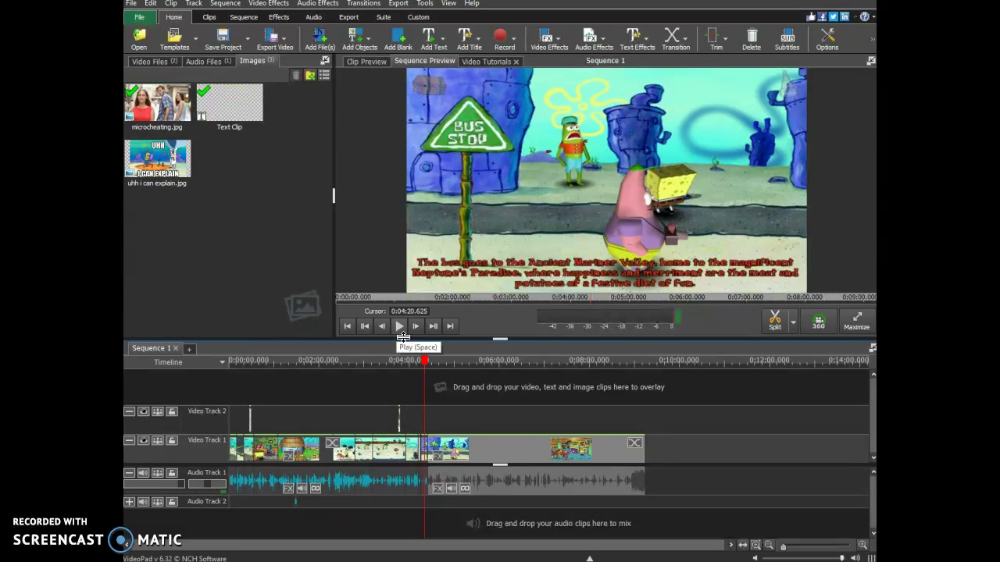
click(404, 324)
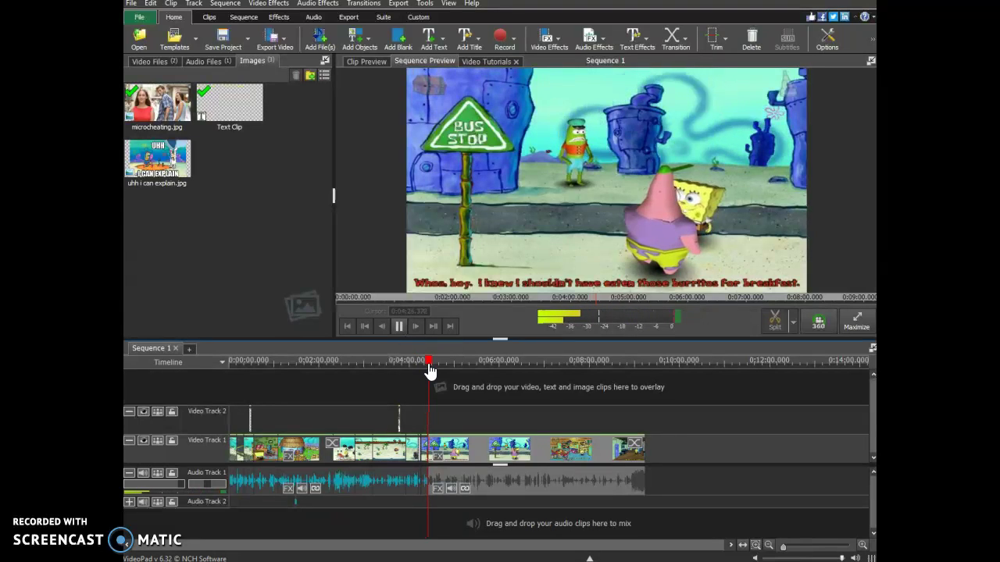
Delete the short bus stop clip just before the burritos line from the sequence without rippling the later clips
right_click(425, 446)
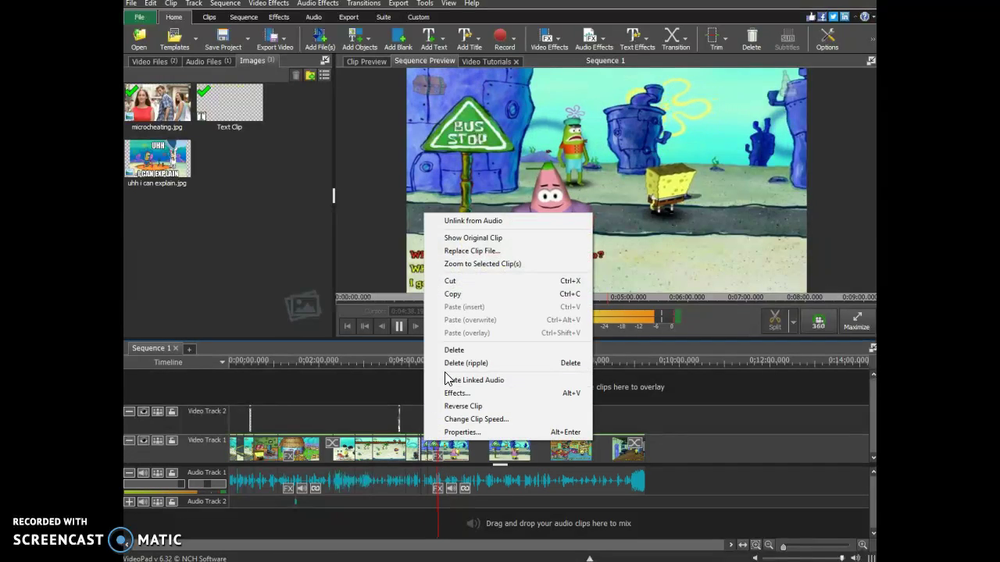
click(454, 350)
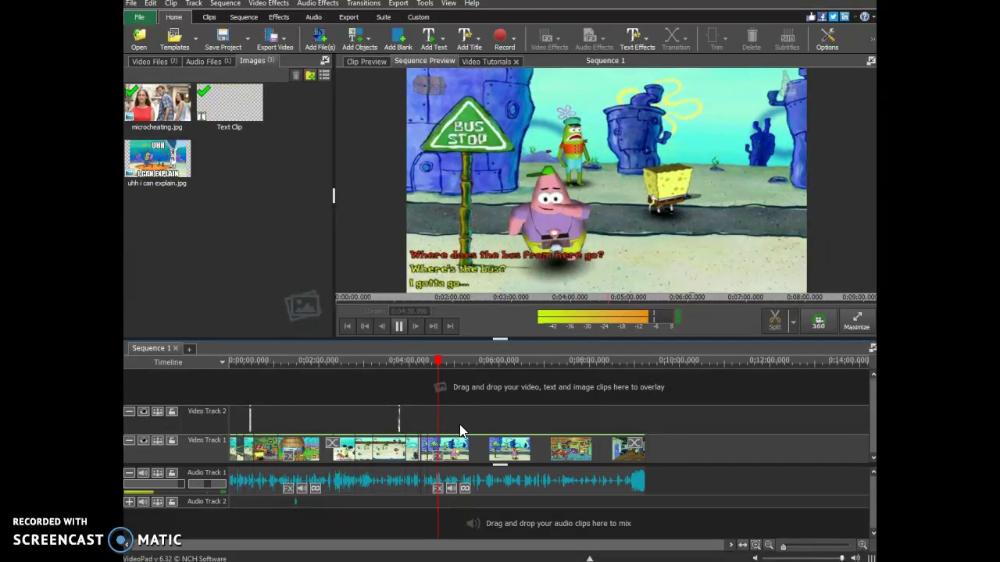
right_click(422, 444)
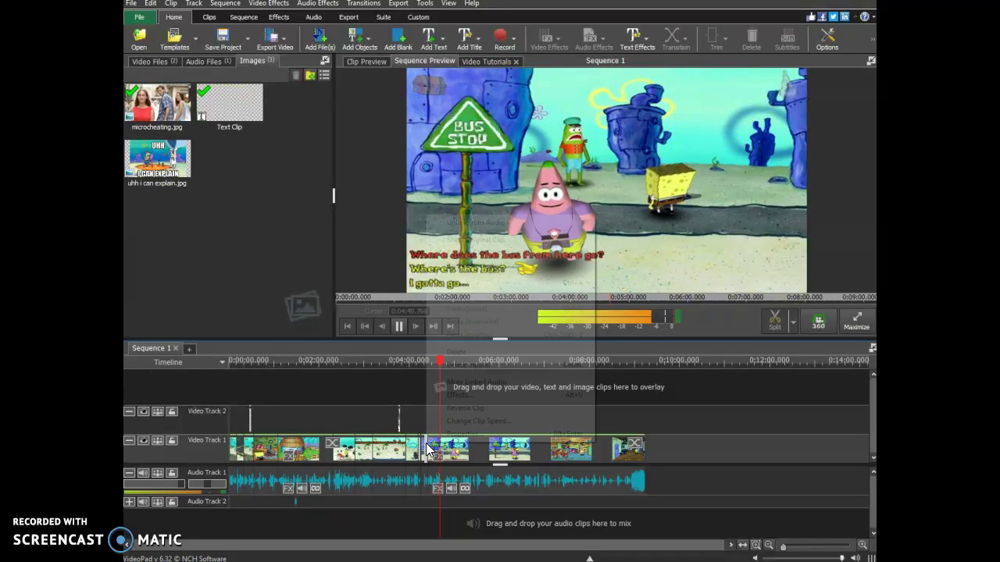
click(454, 350)
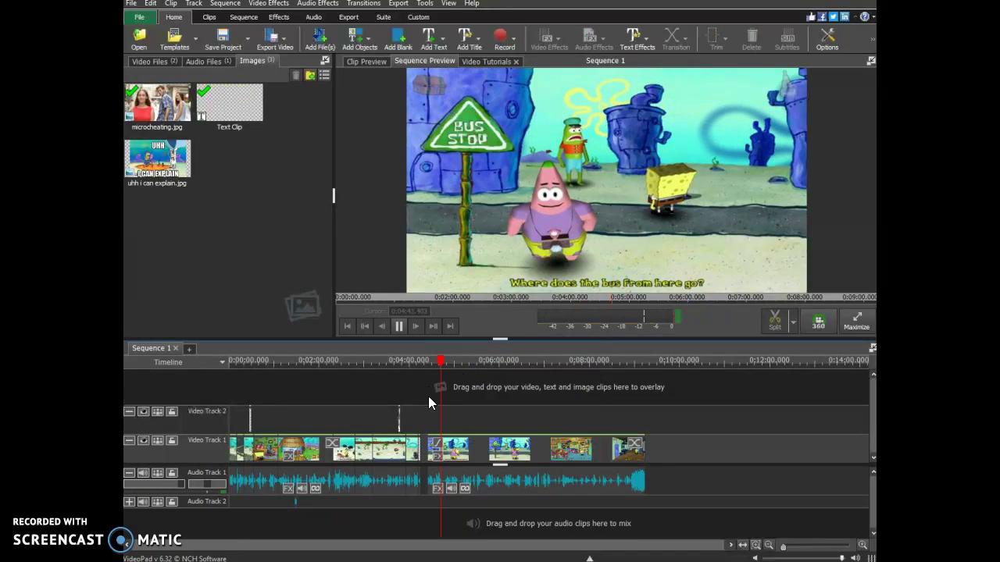
Move the bus stop clip back against the preceding clip on Video Track 1 and play through the burritos line to 0:04:28.651
drag(432, 447, 426, 439)
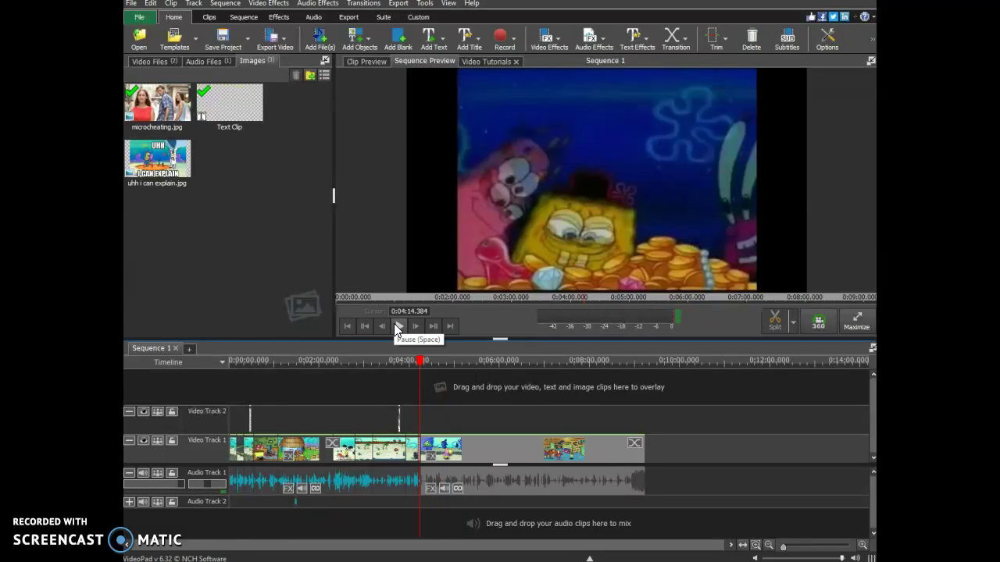
click(397, 326)
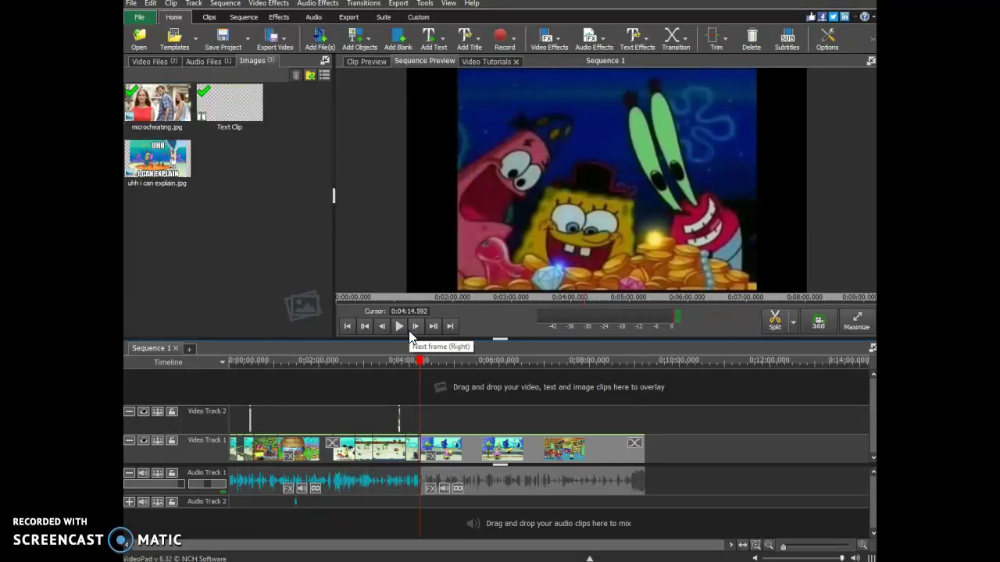
click(398, 327)
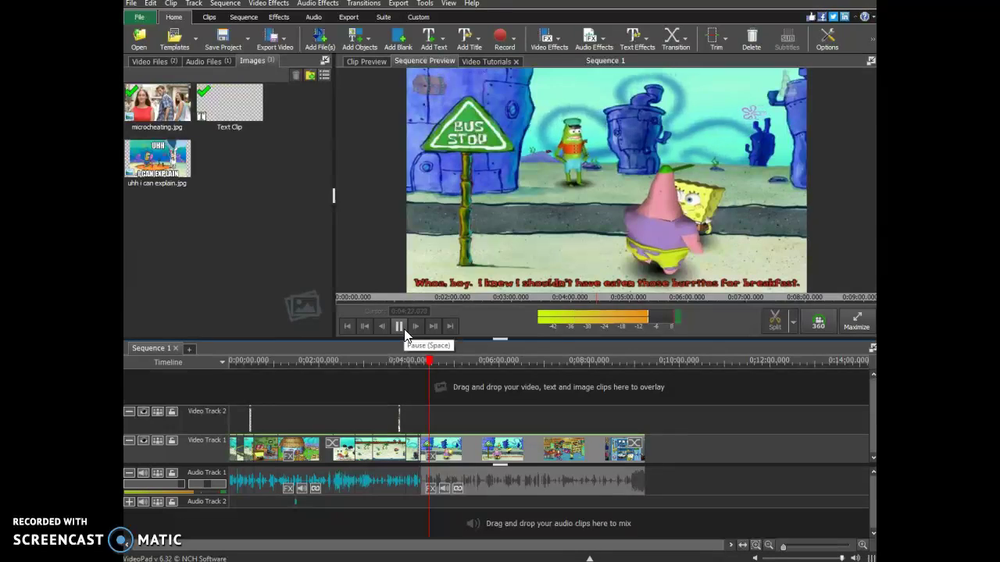
click(400, 328)
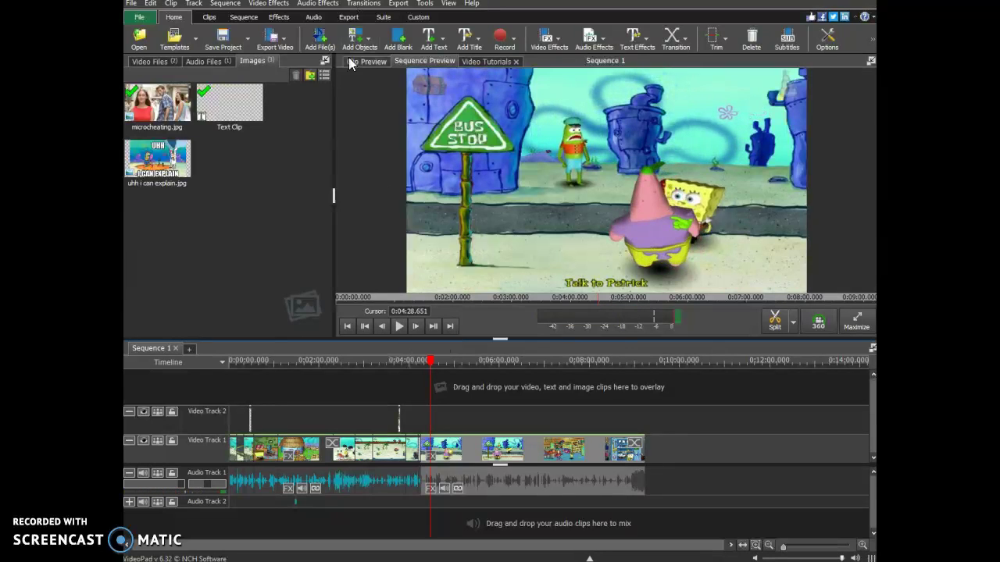
Add the "uhh i can explain" picture from Documents as an overlay image at 0:04:28.651 and play the sequence across it
click(354, 47)
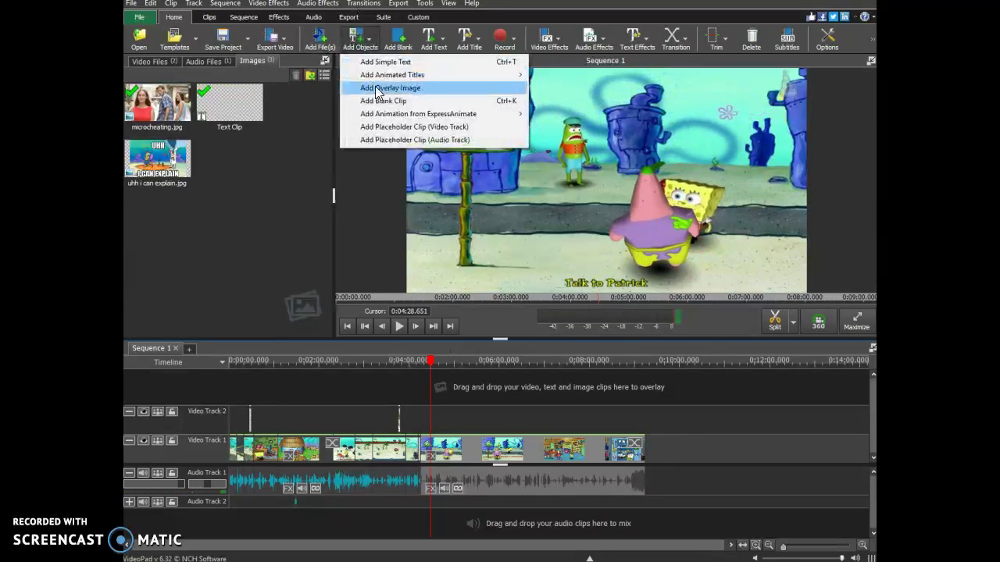
click(386, 88)
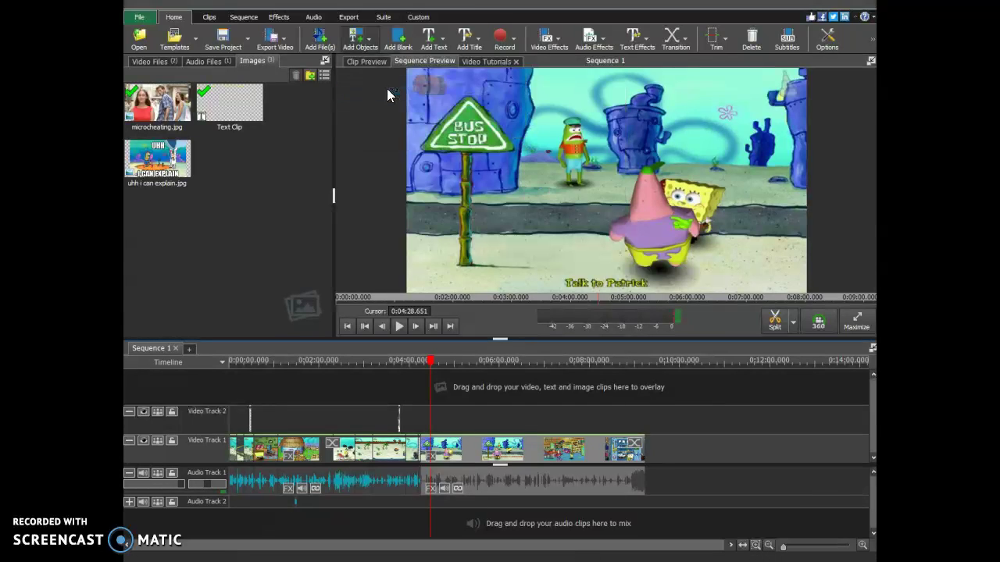
scroll(341, 121, down, 2)
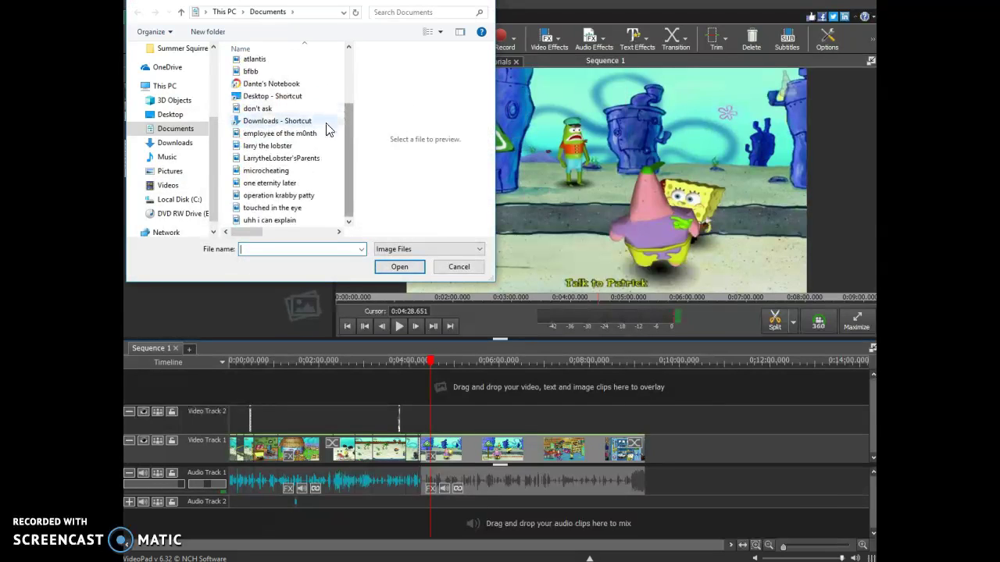
click(312, 221)
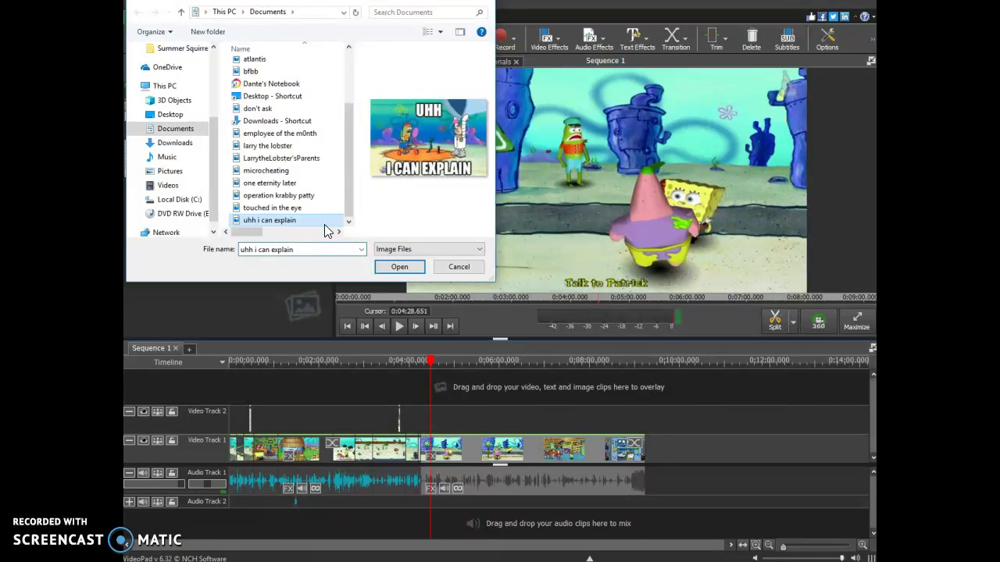
double_click(324, 222)
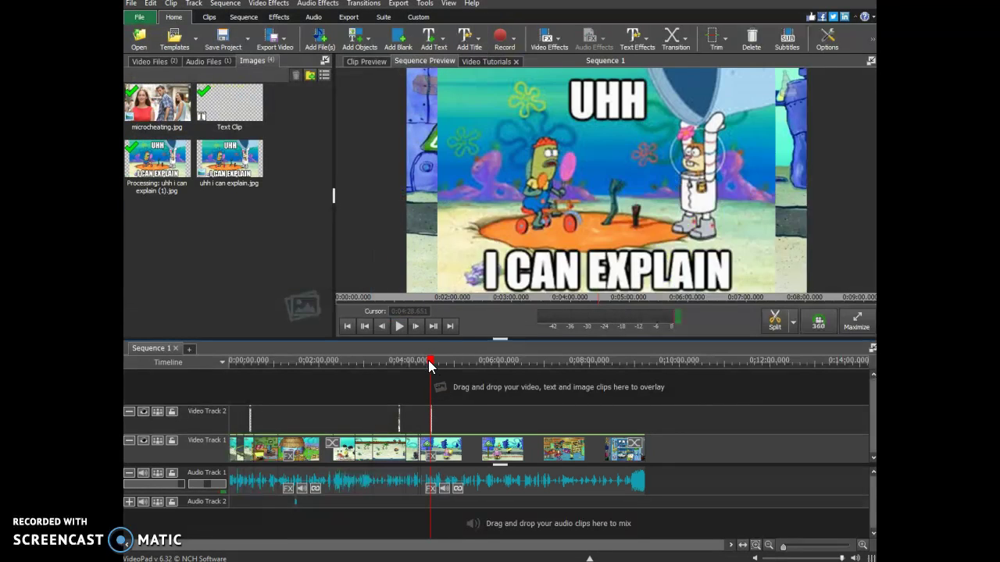
click(427, 361)
click(401, 327)
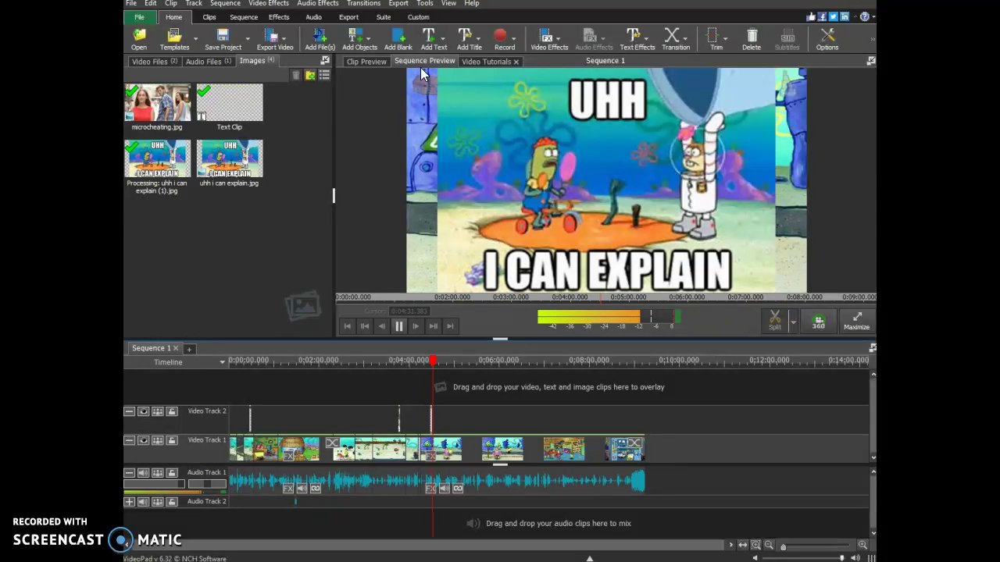
key(space)
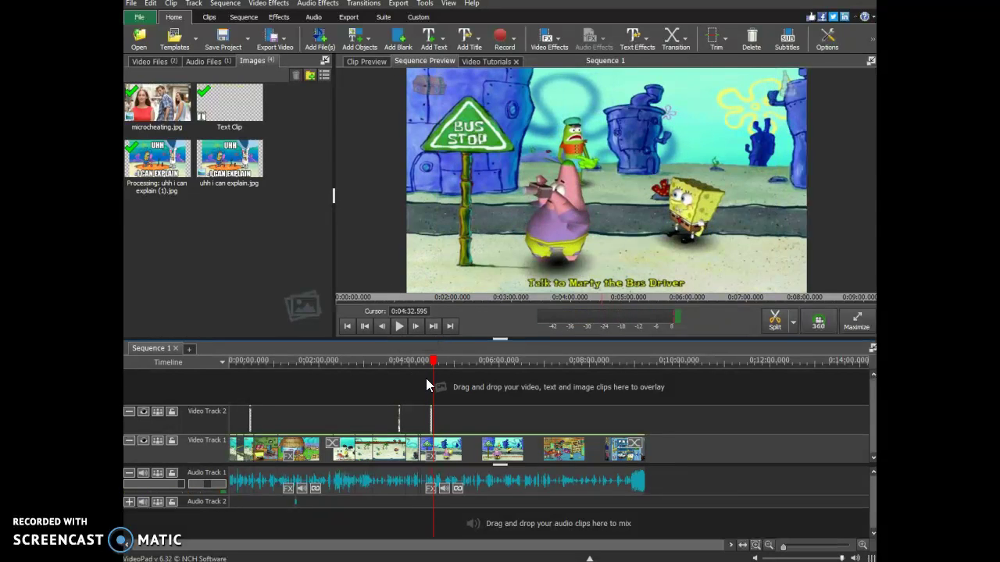
Play and replay the bus driver conversation from the greeting to the reply choices to examine the dialogue timing
click(398, 327)
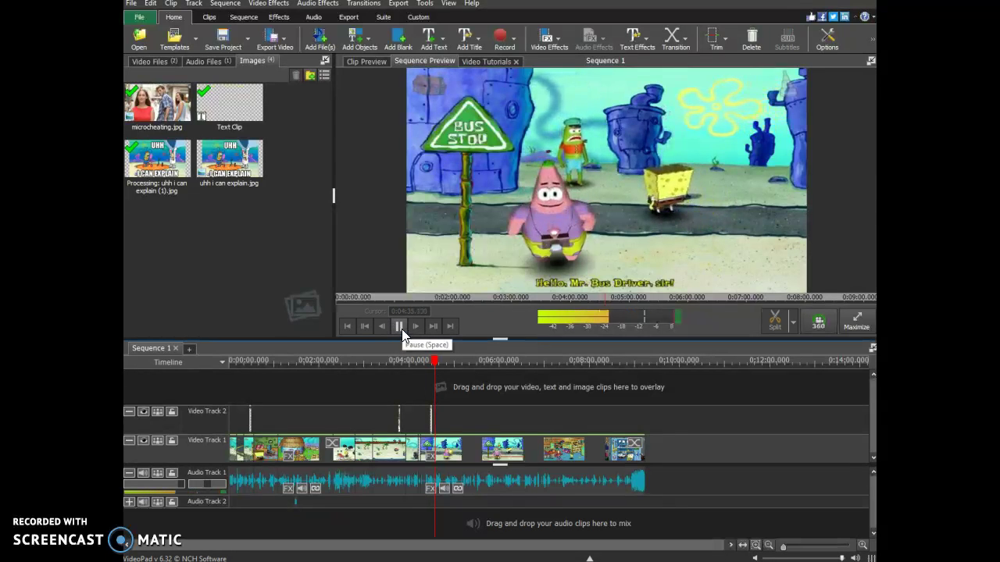
click(400, 329)
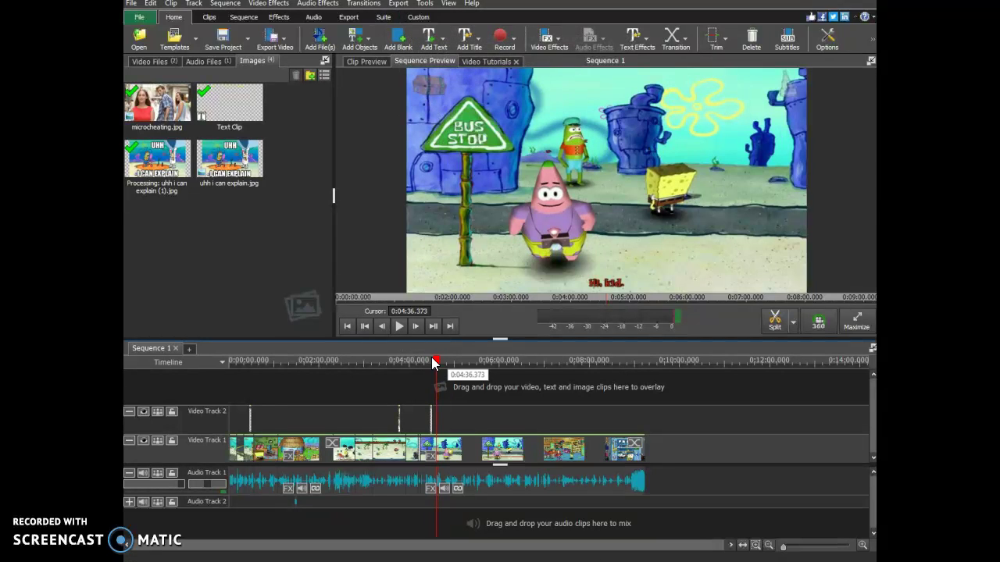
click(400, 329)
click(400, 327)
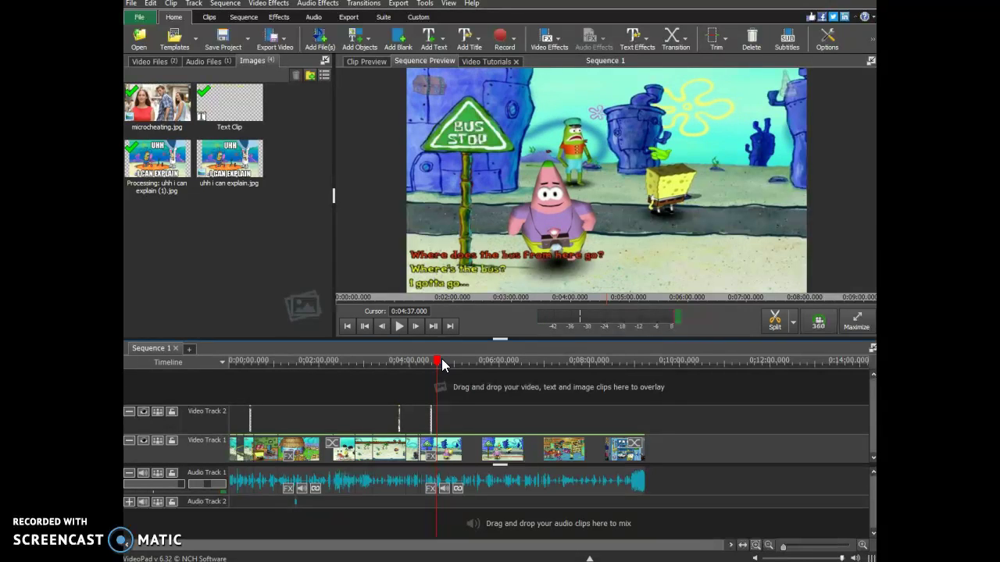
click(435, 364)
click(436, 363)
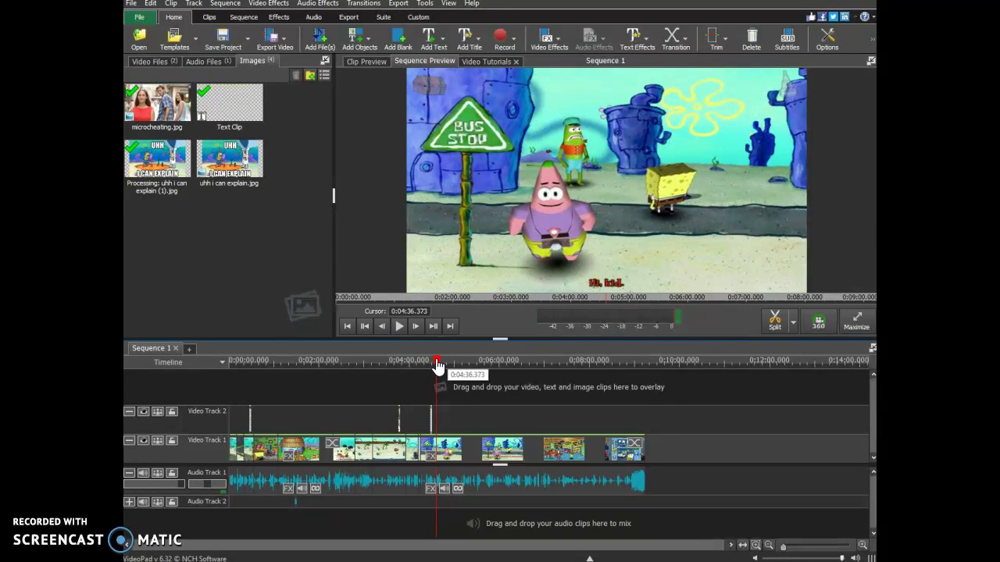
click(403, 328)
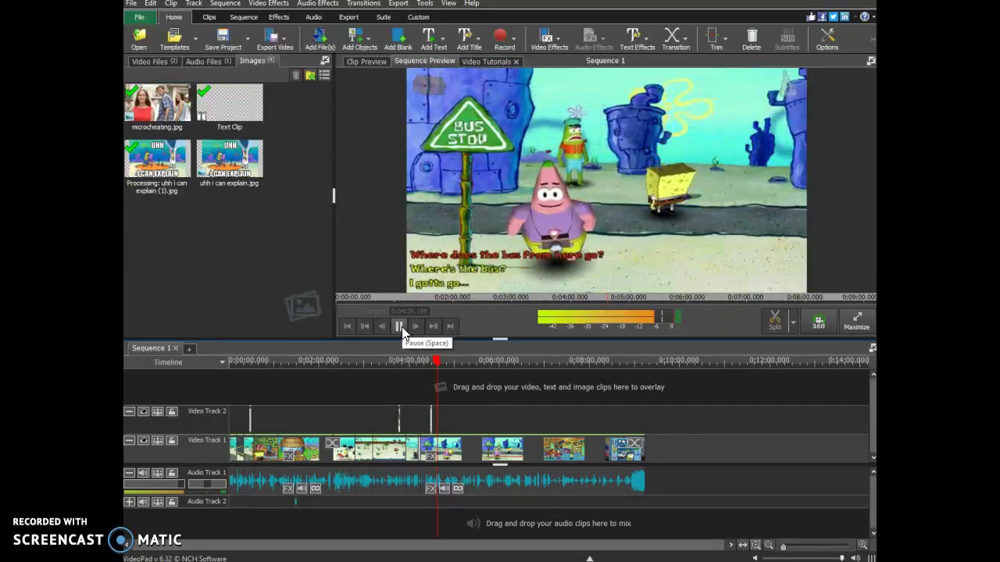
click(432, 361)
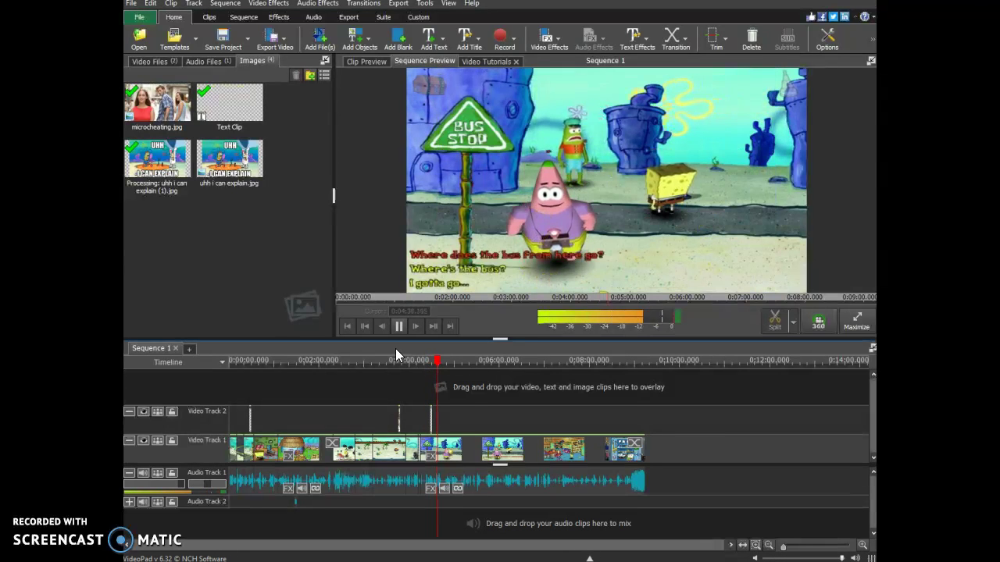
Replay the bus stop scene to 0:04:35.492 and add a text clip there on Video Track 2
click(430, 362)
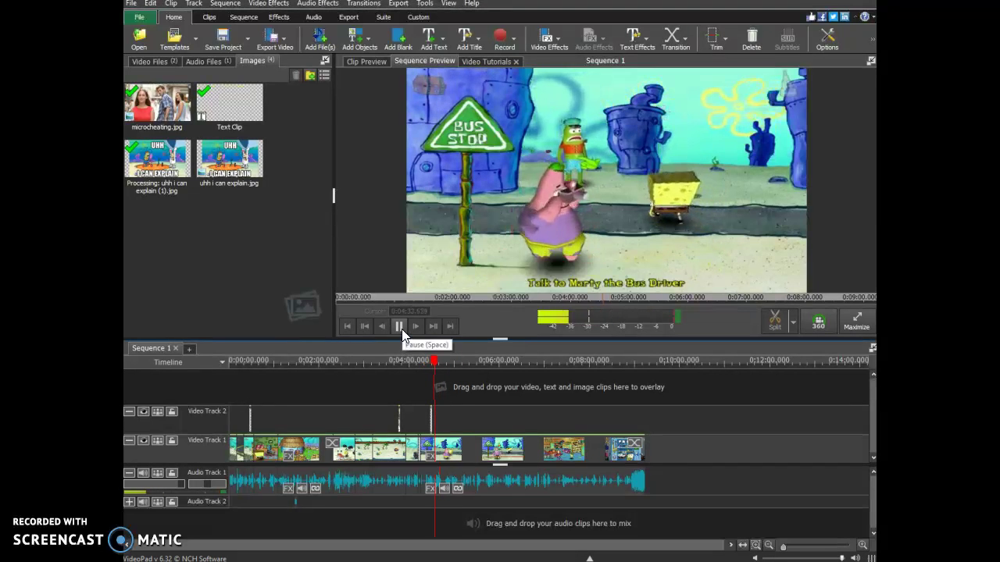
click(400, 330)
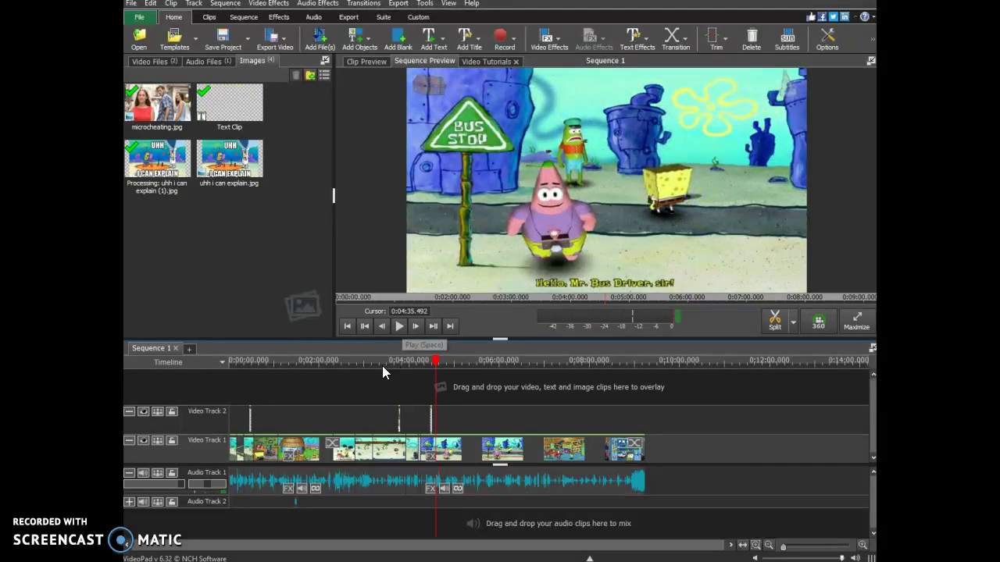
click(429, 39)
click(454, 88)
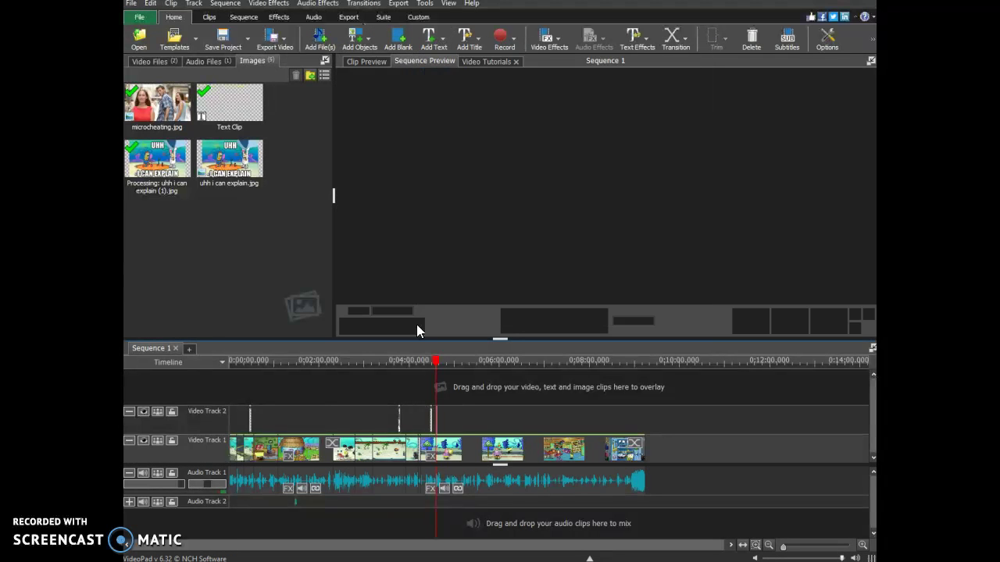
Open the new text clip's content for editing and delete the "Title Text" placeholder
click(494, 322)
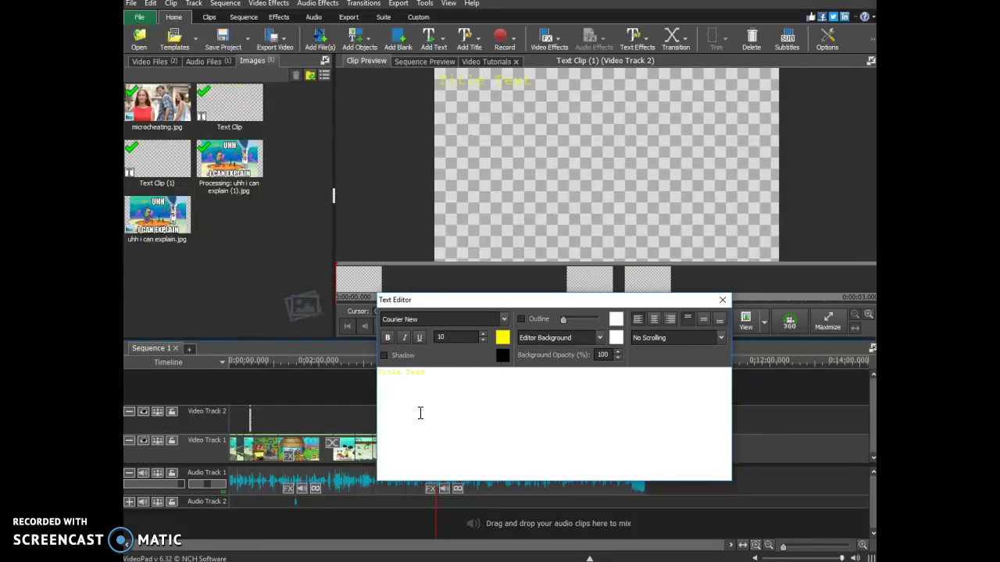
key(BackSpace)
key(BackSpace)
key(BackSpace)
key(BackSpace)
key(BackSpace)
key(BackSpace)
key(BackSpace)
key(BackSpace)
key(BackSpace)
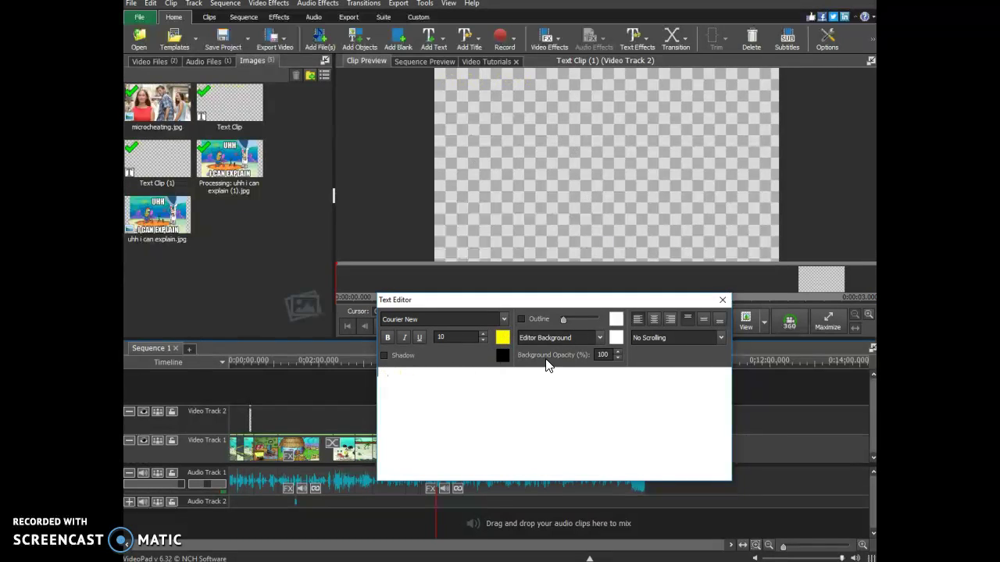
Set the text clip's font to Microsoft JhengHei
click(502, 322)
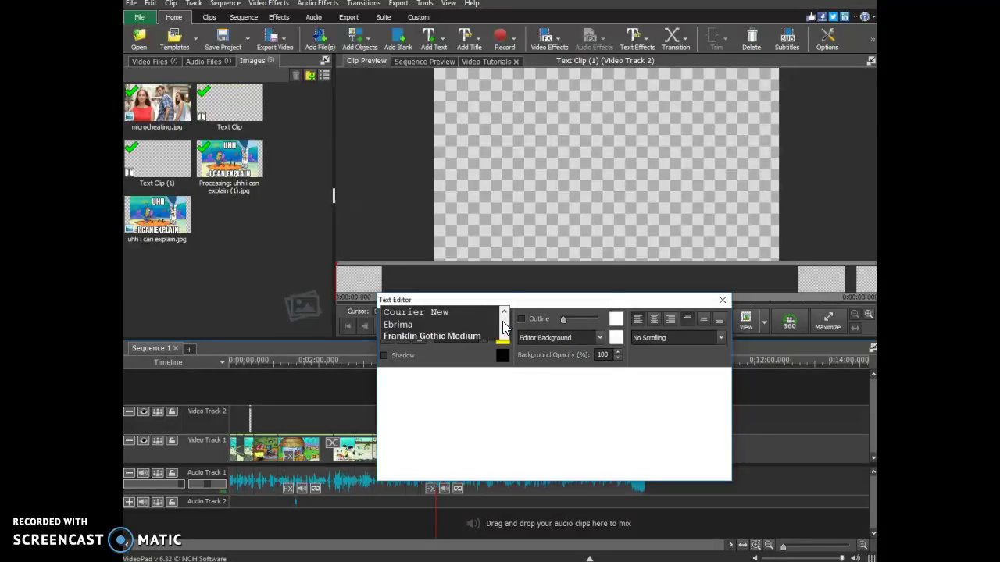
scroll(442, 205, down, 5)
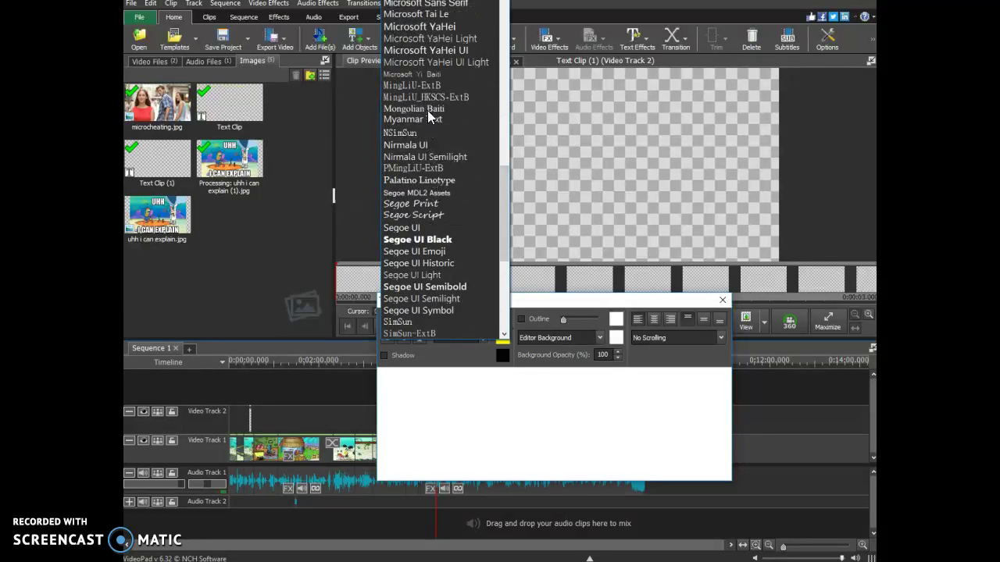
scroll(436, 121, up, 4)
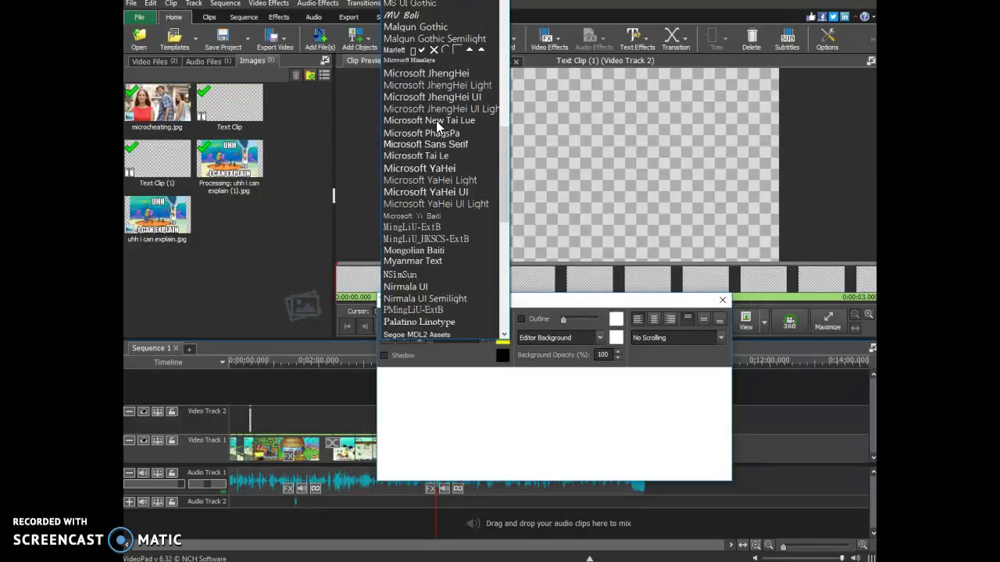
scroll(436, 120, up, 4)
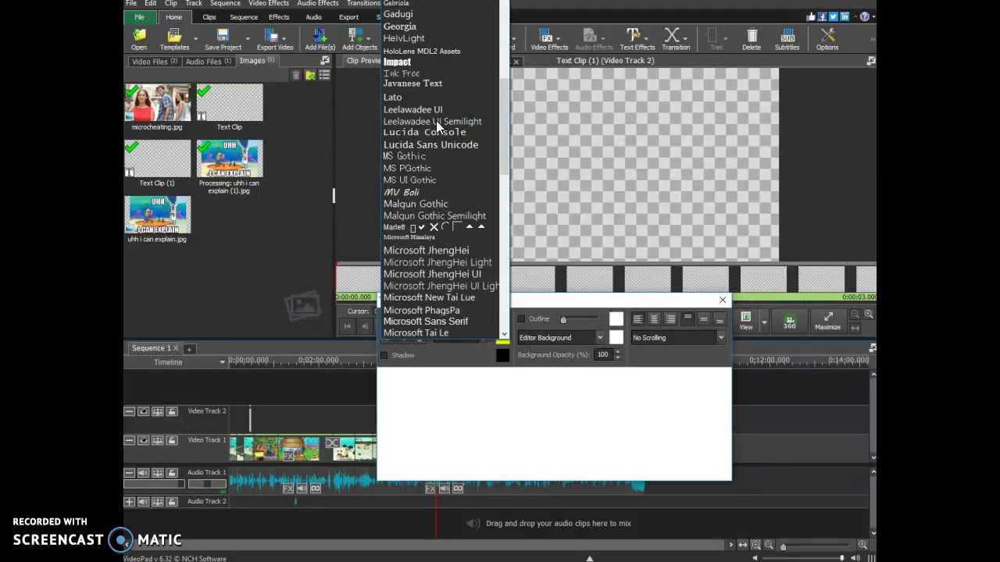
scroll(437, 127, down, 10)
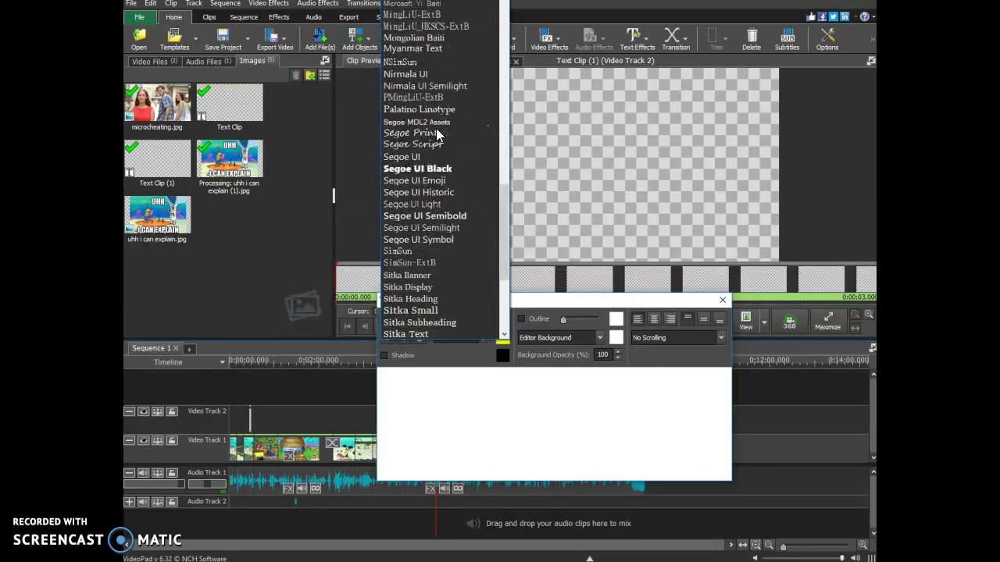
scroll(438, 135, down, 2)
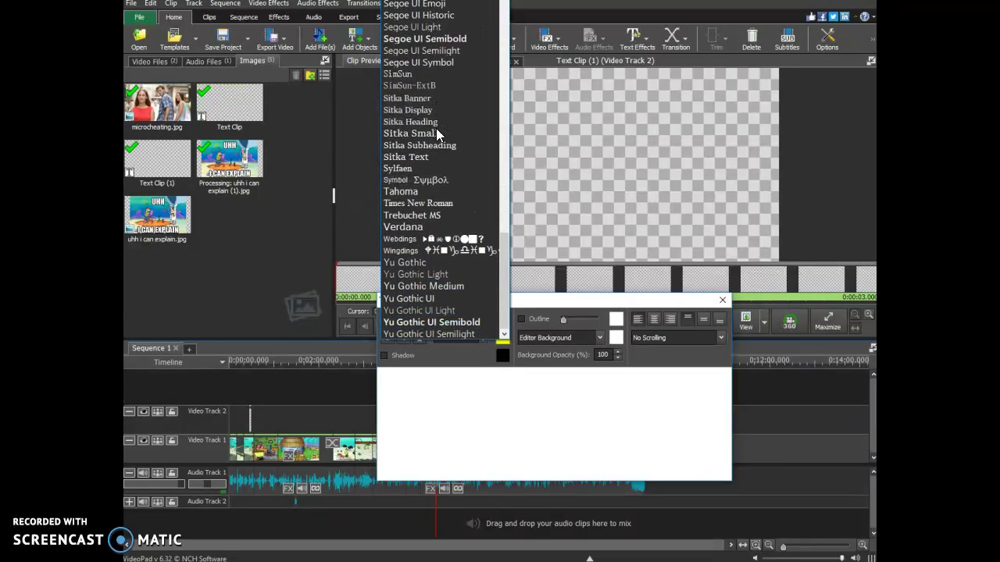
scroll(459, 201, up, 15)
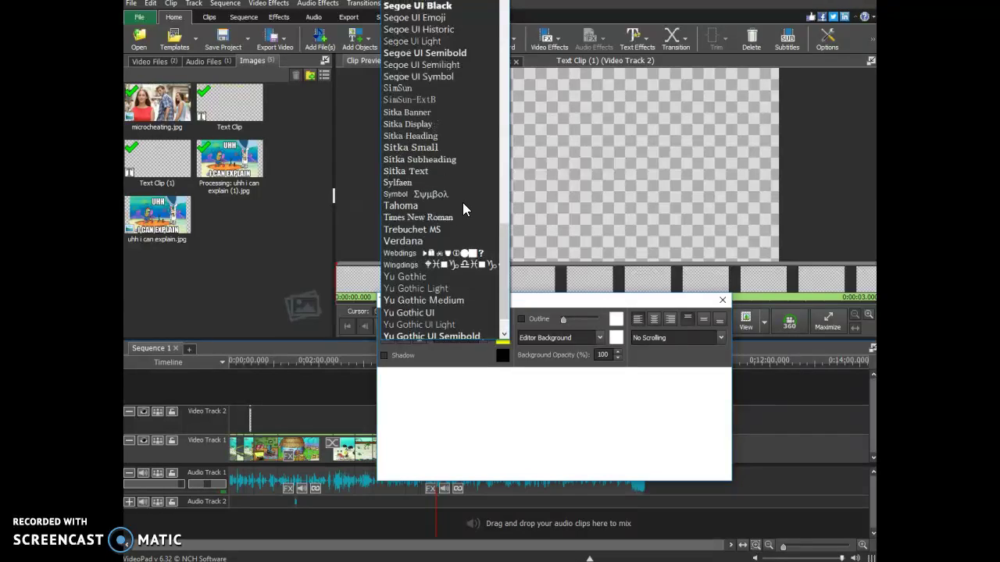
scroll(461, 208, up, 1)
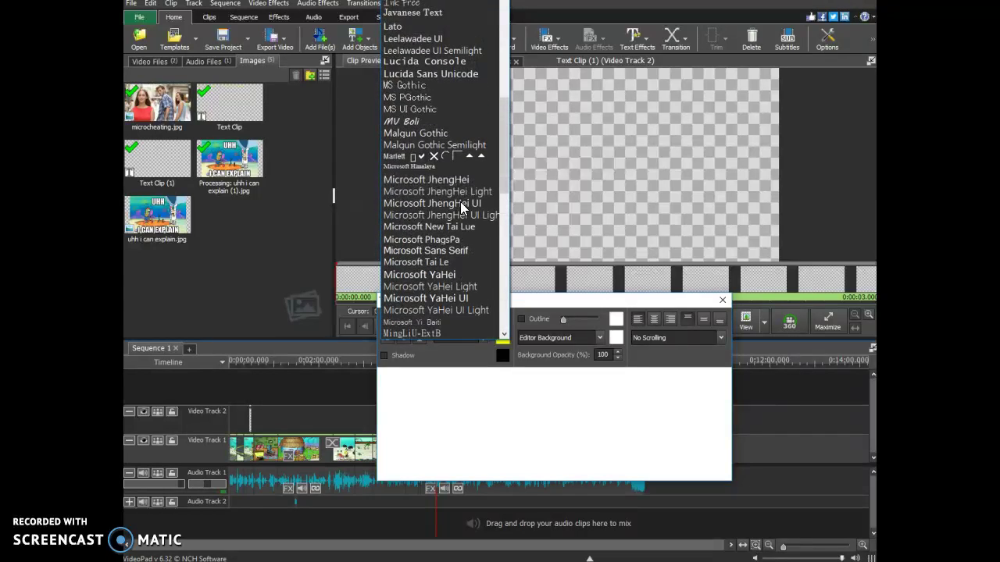
click(453, 179)
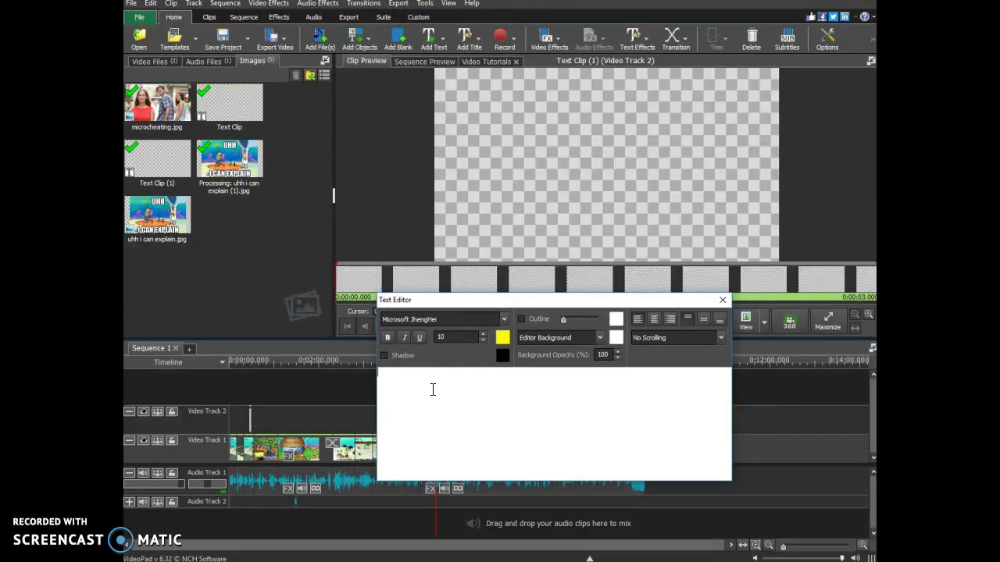
Change the text colour to black, enter "hi kid" as the clip's text and close the text editor
click(502, 337)
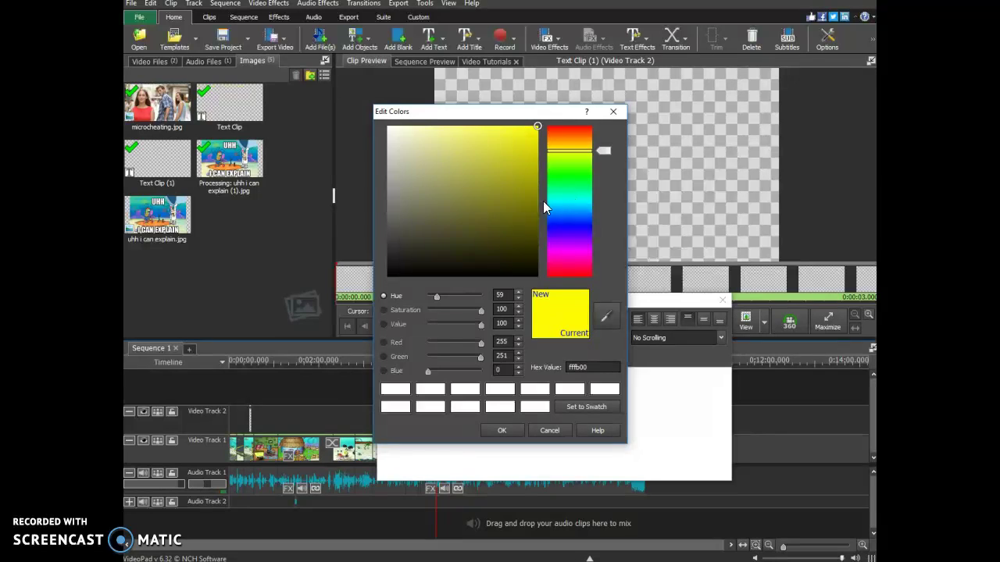
drag(464, 275, 415, 268)
click(544, 431)
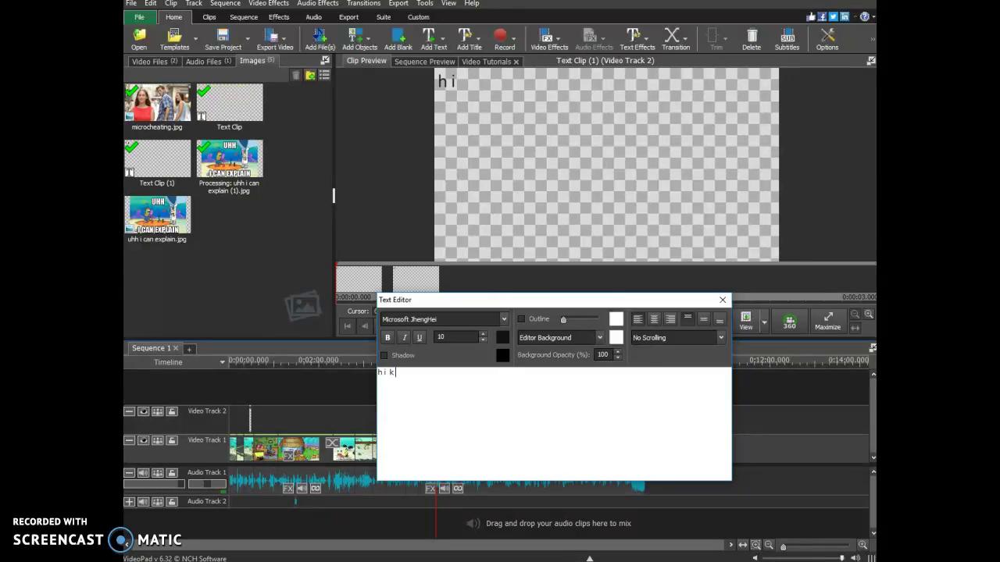
text(kid)
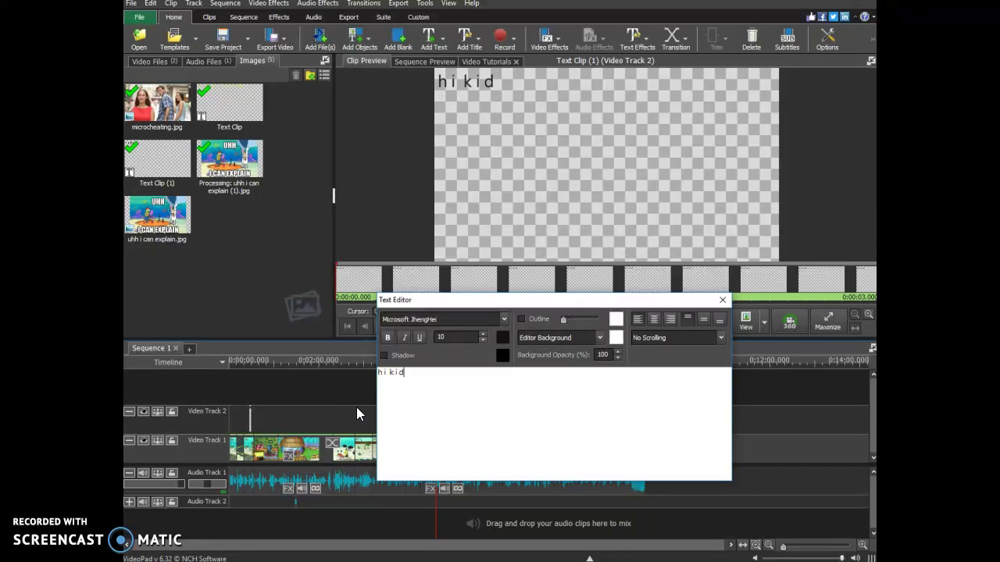
click(722, 300)
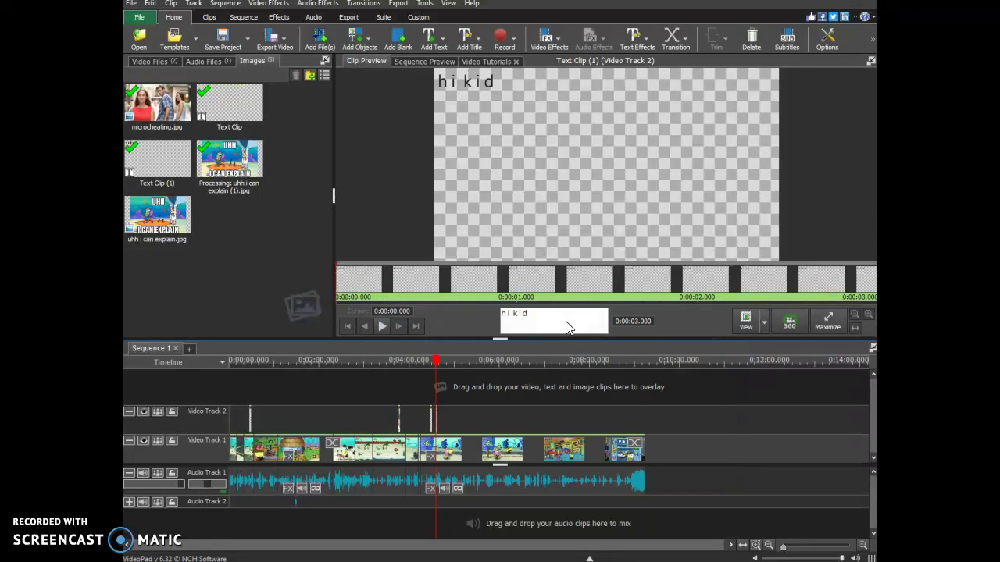
Replay the "hi kid" caption at the bus stop from 0:04:30.862 and delete the section between 0:04:44.247 and 0:06:17.159
click(433, 363)
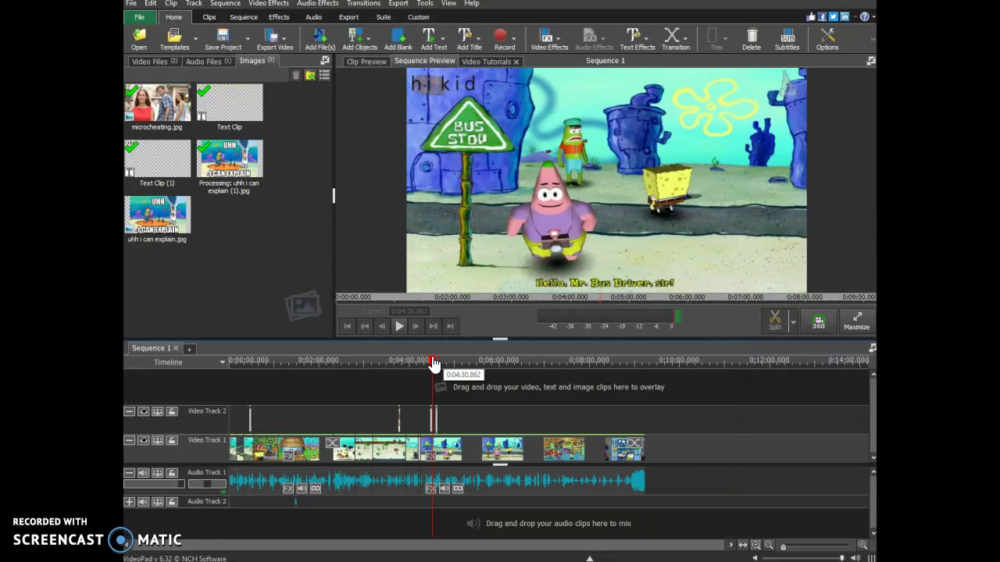
click(400, 328)
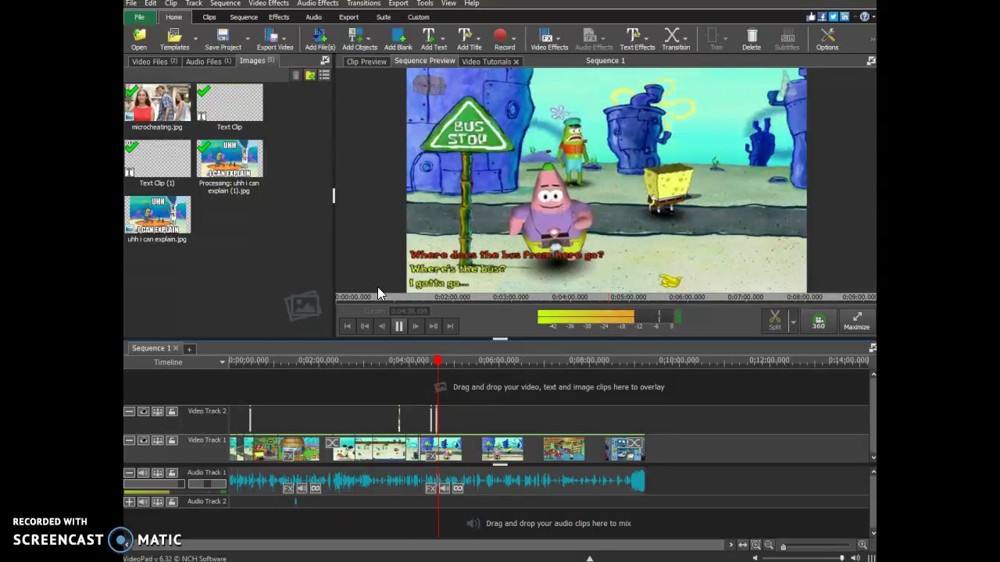
click(398, 328)
drag(441, 372, 511, 378)
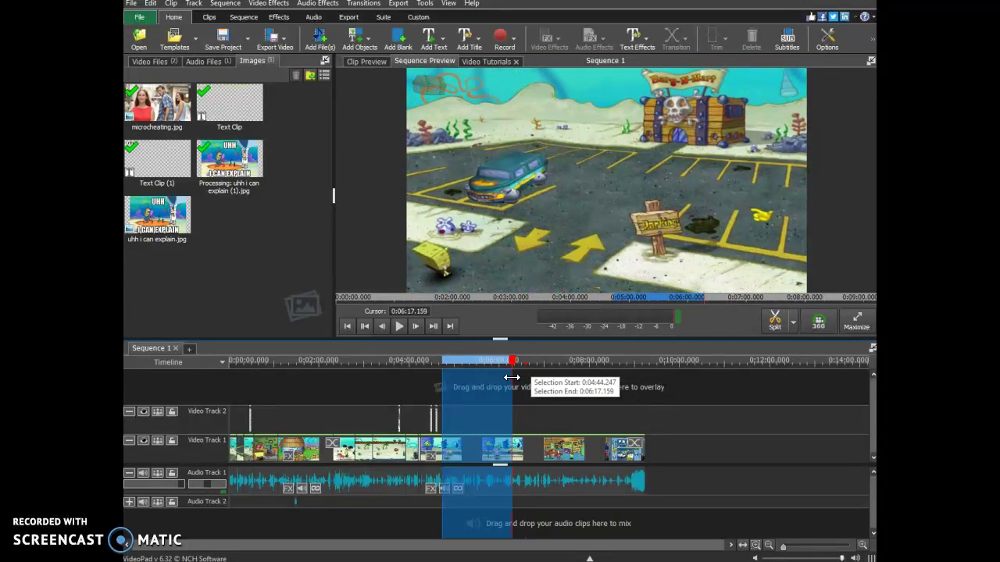
key(Delete)
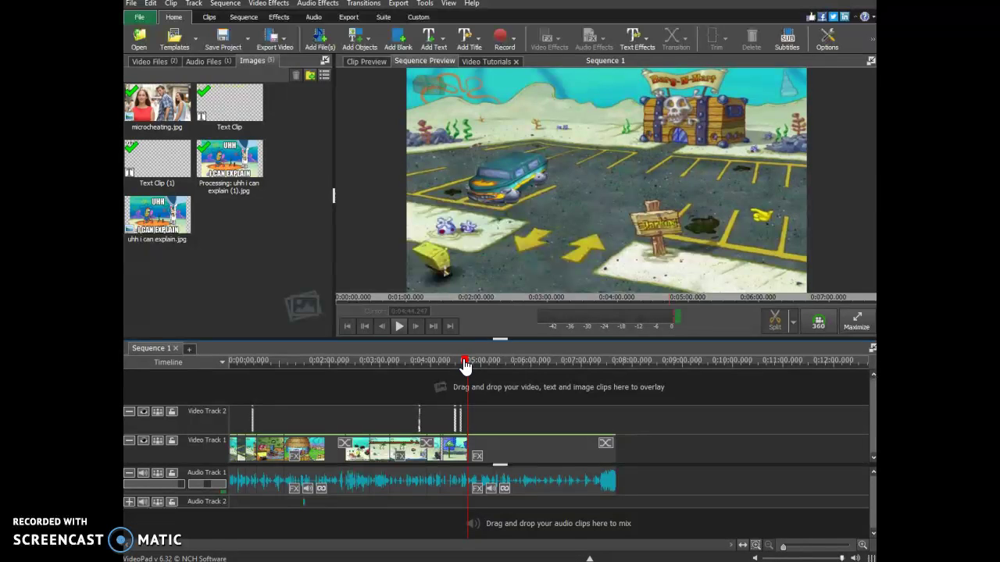
Play the sequence onward from the new cut through the Barg-N-Mart parking lot and store to the aisle scene
click(399, 327)
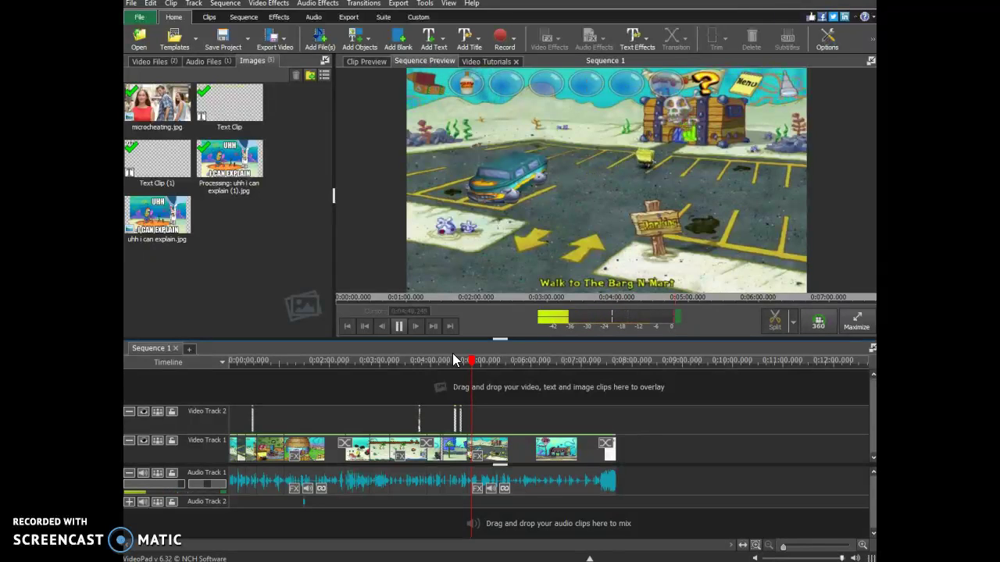
click(394, 336)
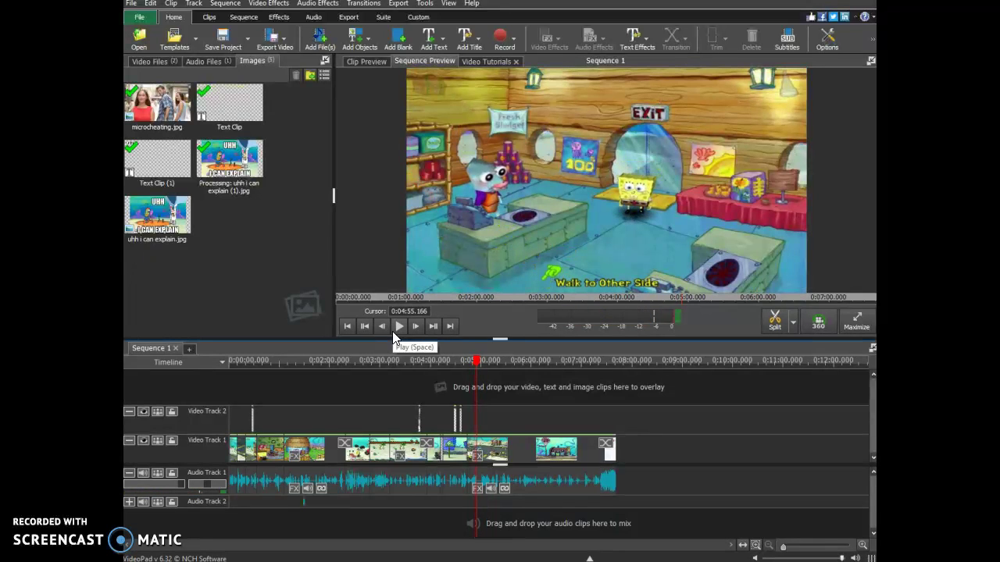
click(394, 335)
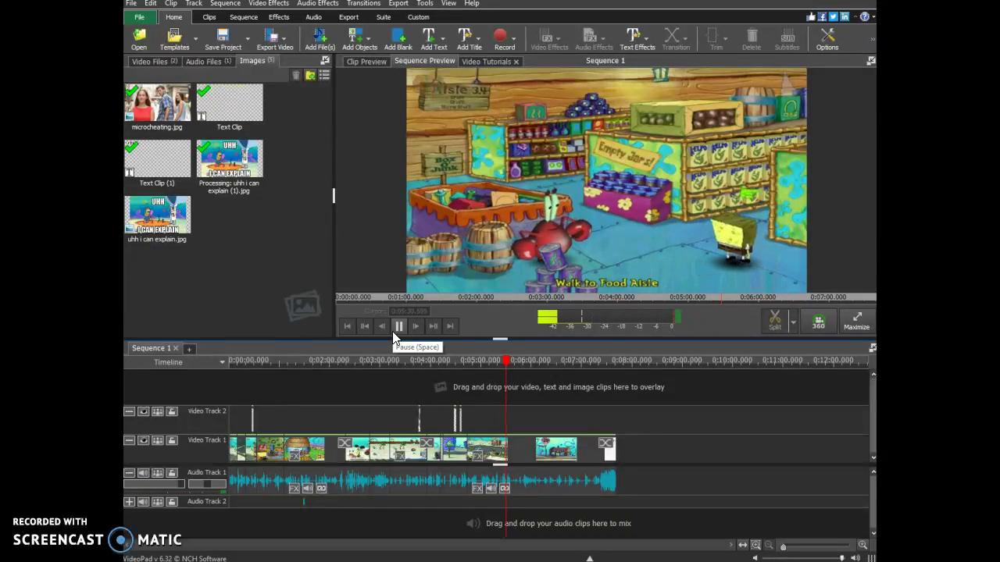
right_click(267, 487)
key(Escape)
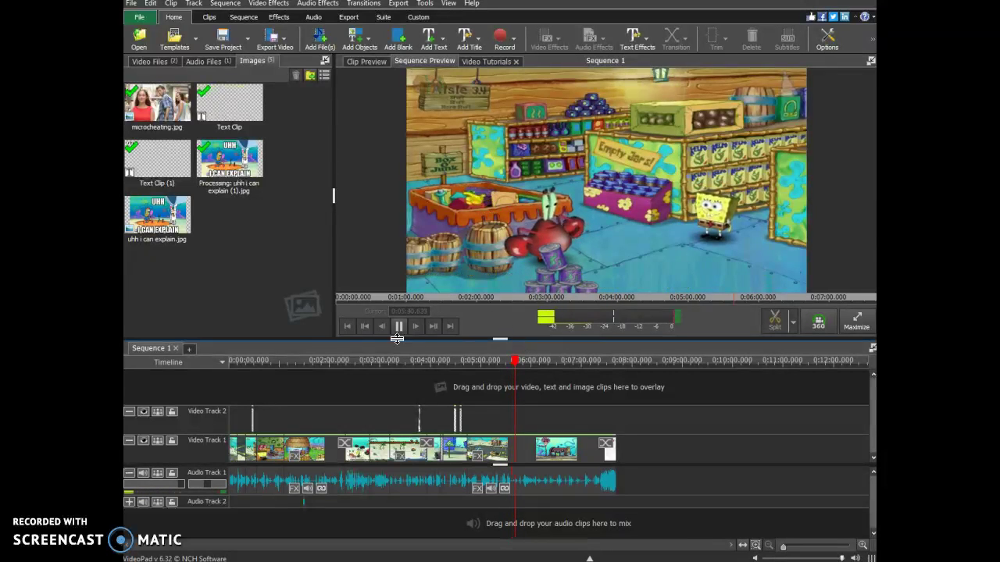
Replay the toenail clippings and Kelpo aisle scenes around 0:05:32 to find a suitable end point for the video
click(512, 366)
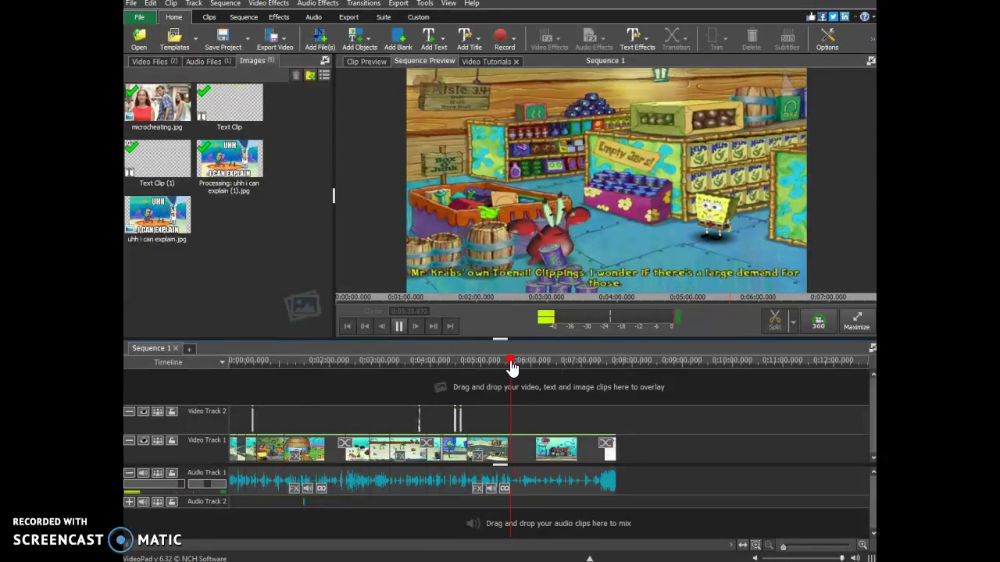
click(508, 365)
click(508, 365)
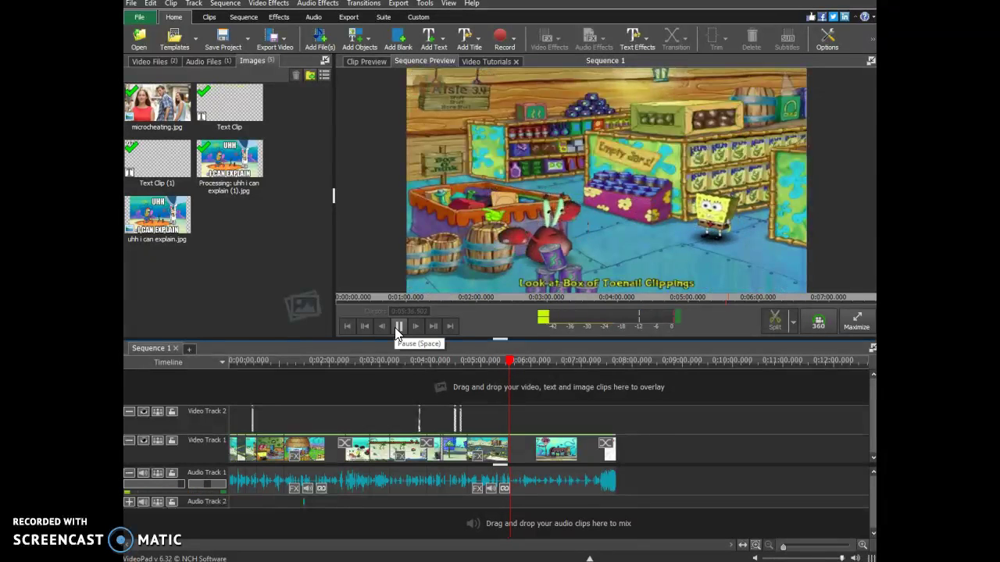
click(398, 328)
mouse_move(506, 363)
mouse_down()
mouse_move(585, 361)
mouse_move(501, 385)
mouse_move(510, 382)
mouse_up()
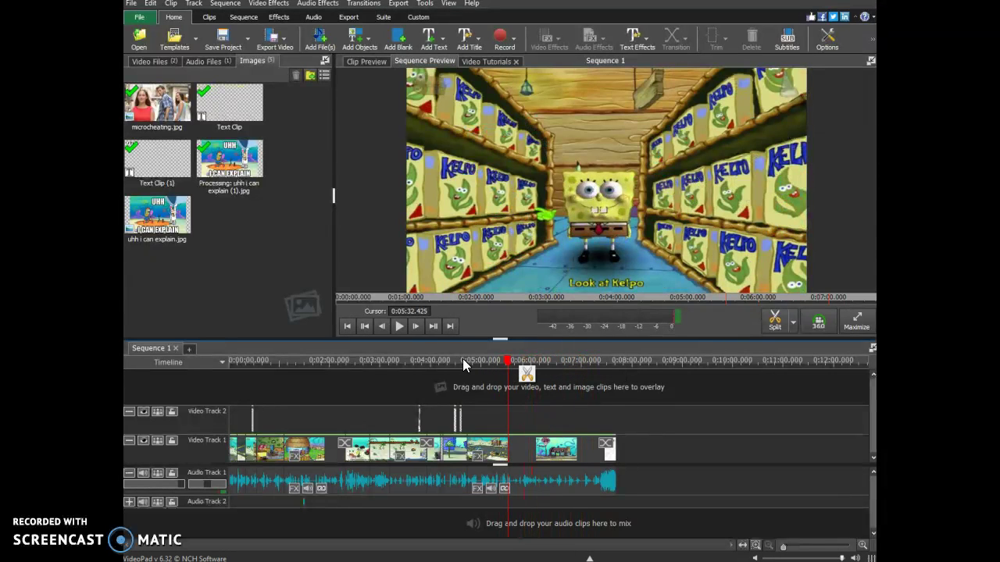
click(399, 328)
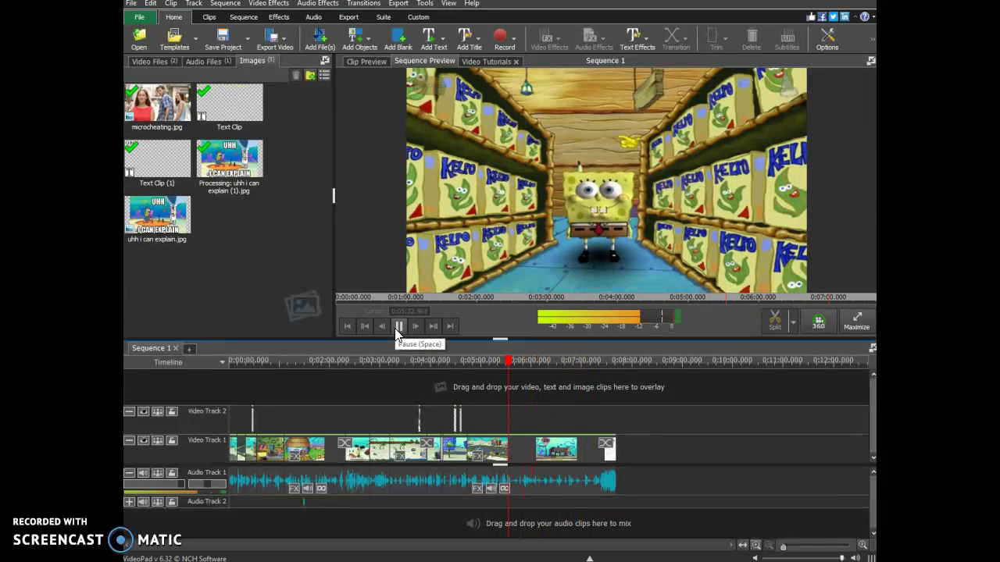
click(398, 327)
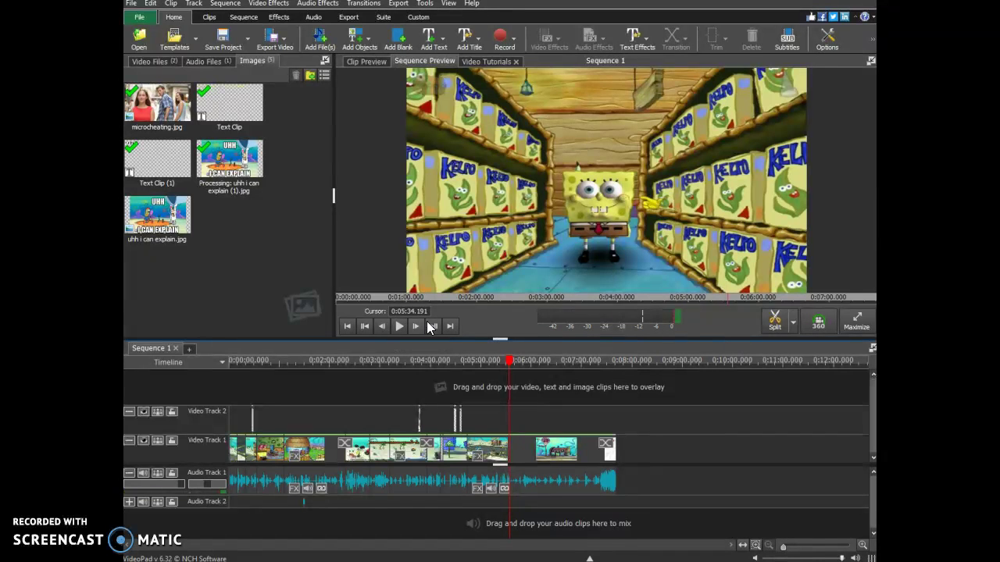
click(399, 327)
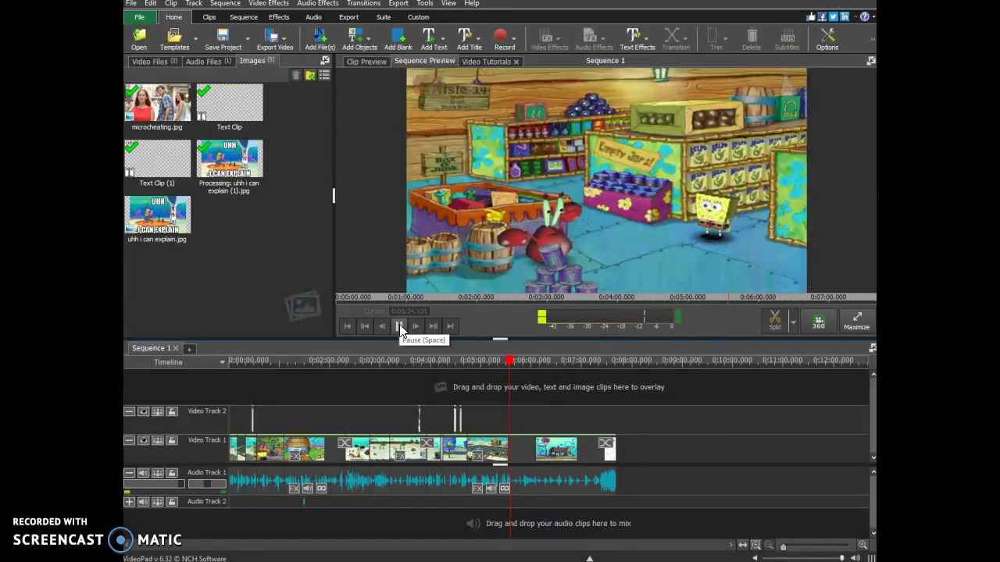
click(400, 326)
Delete everything from 0:05:31.016 to the end of the sequence, including the "Thanks for Watching" outro
click(793, 322)
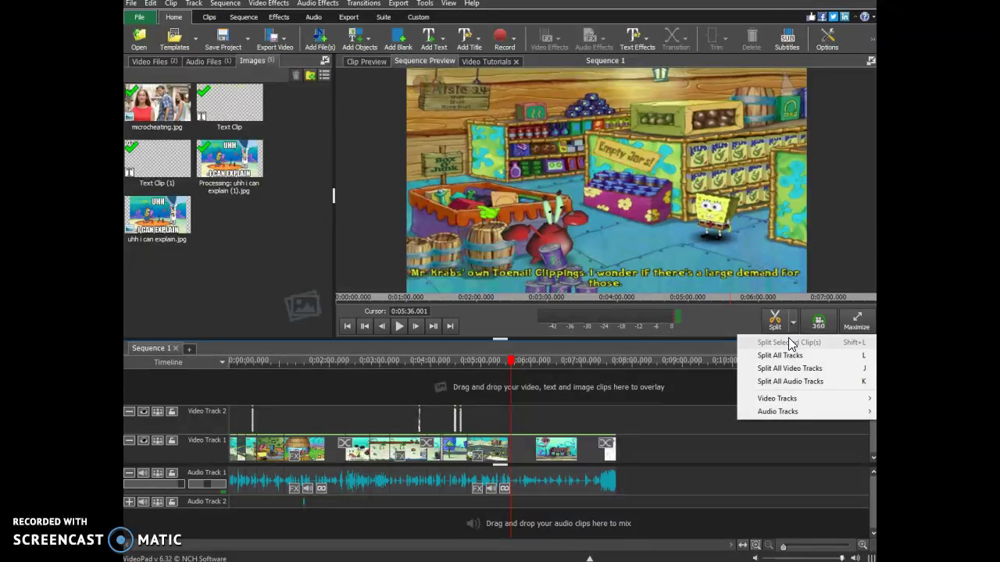
click(513, 359)
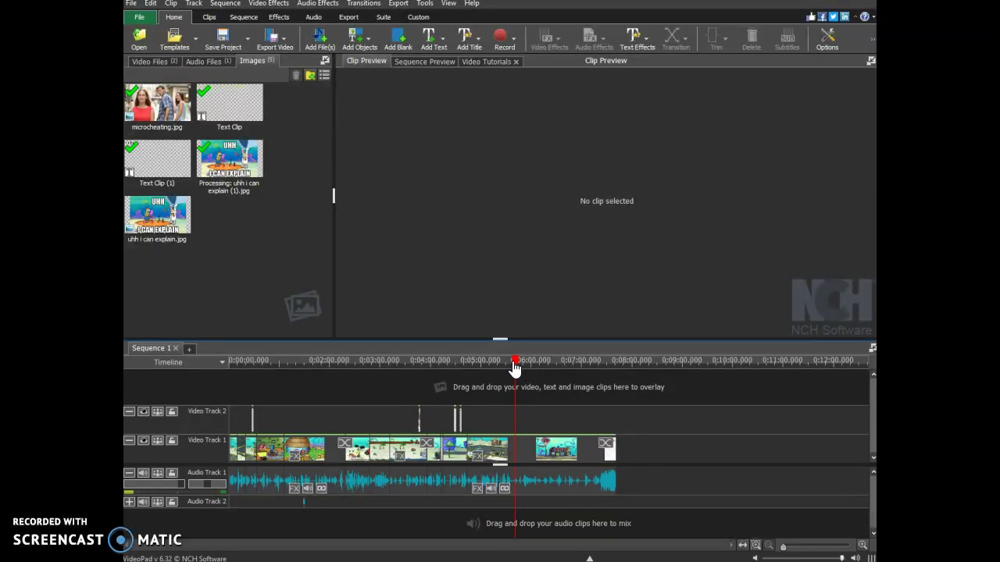
click(505, 361)
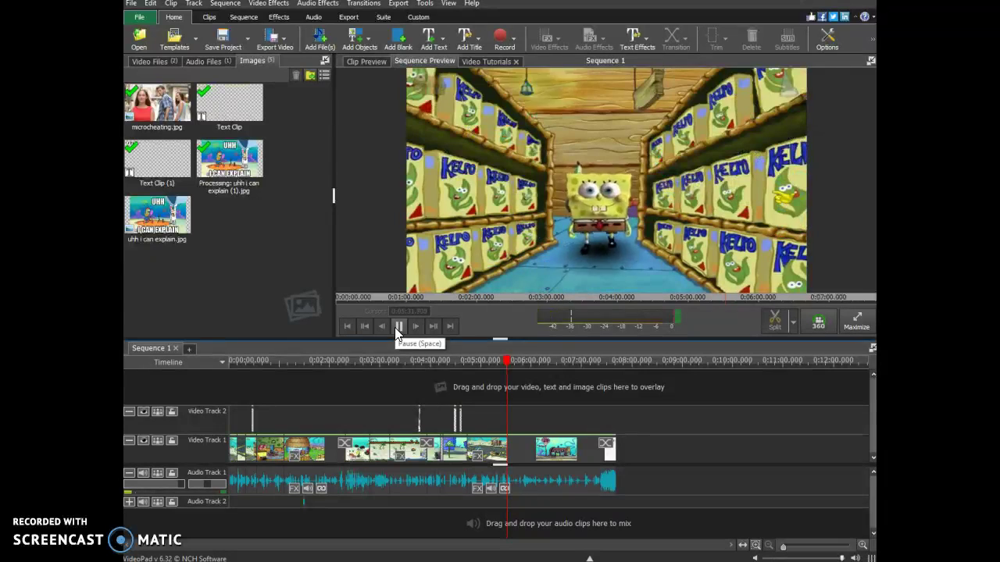
click(397, 327)
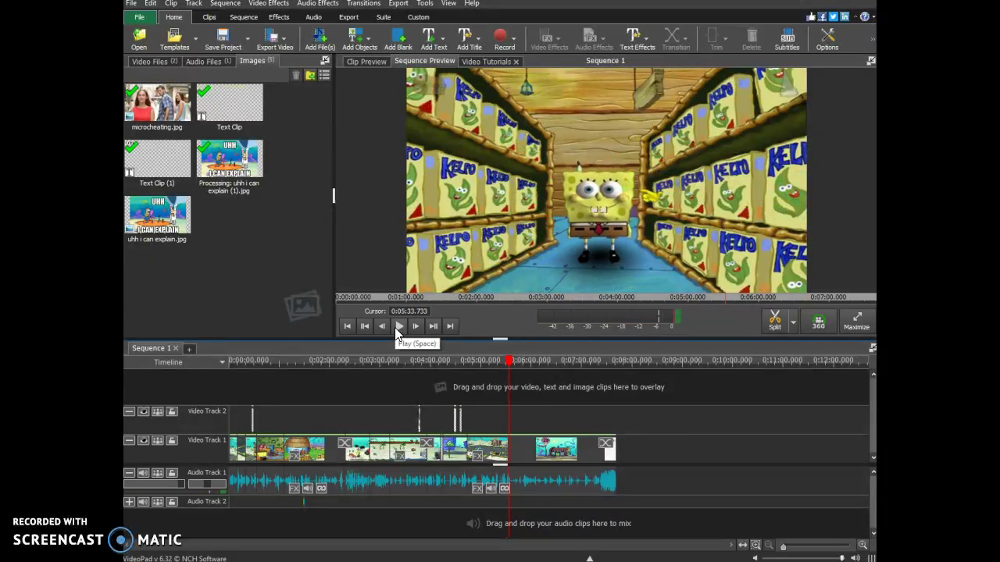
drag(506, 376, 631, 402)
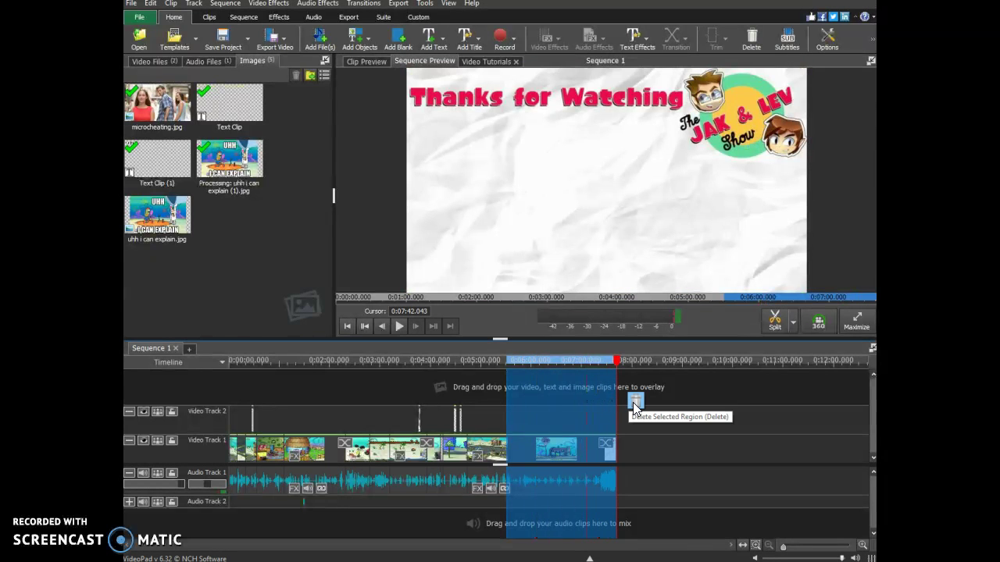
click(634, 404)
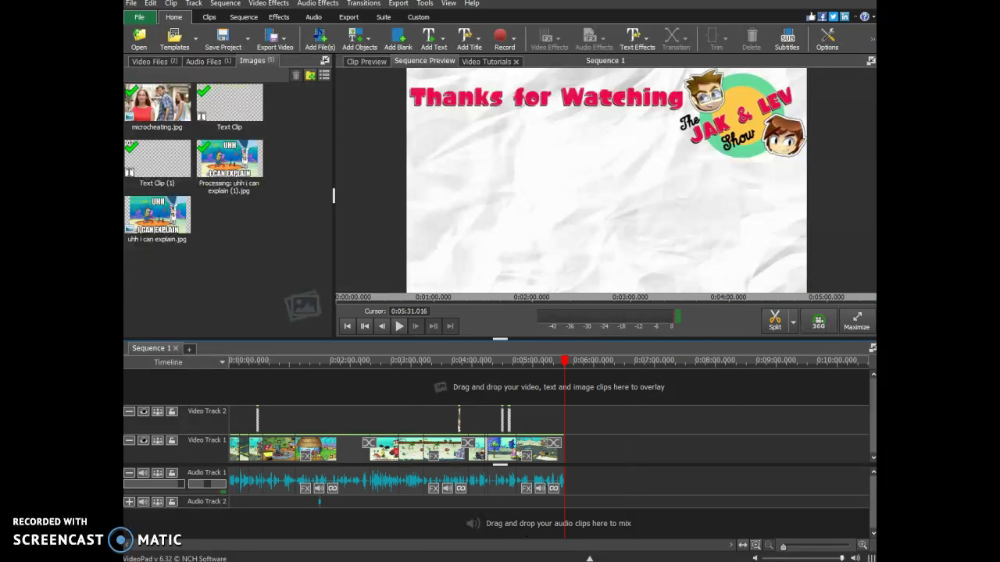
Switch to the browser and search Google Images for "we'll be right back"
click(539, 531)
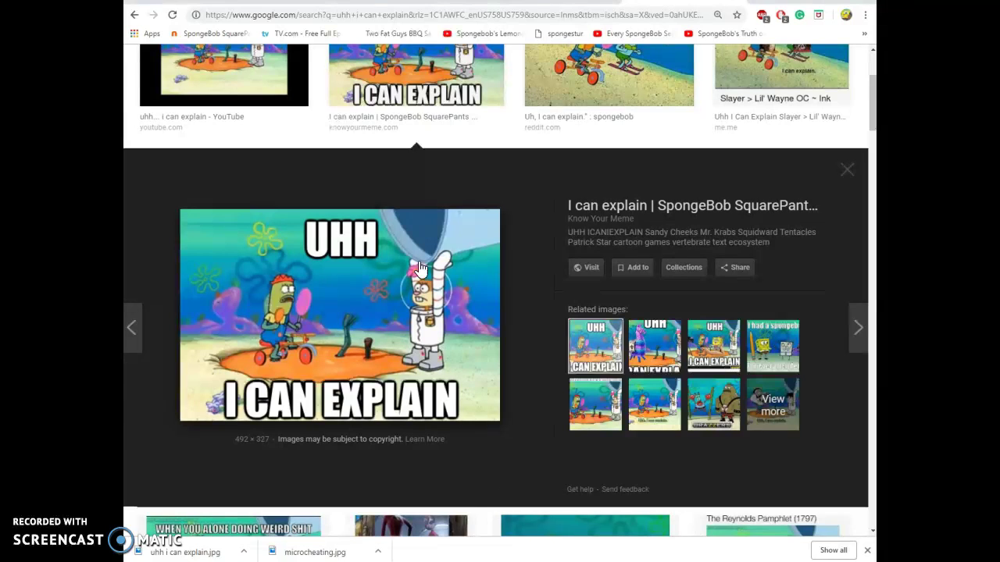
scroll(873, 114, up, 3)
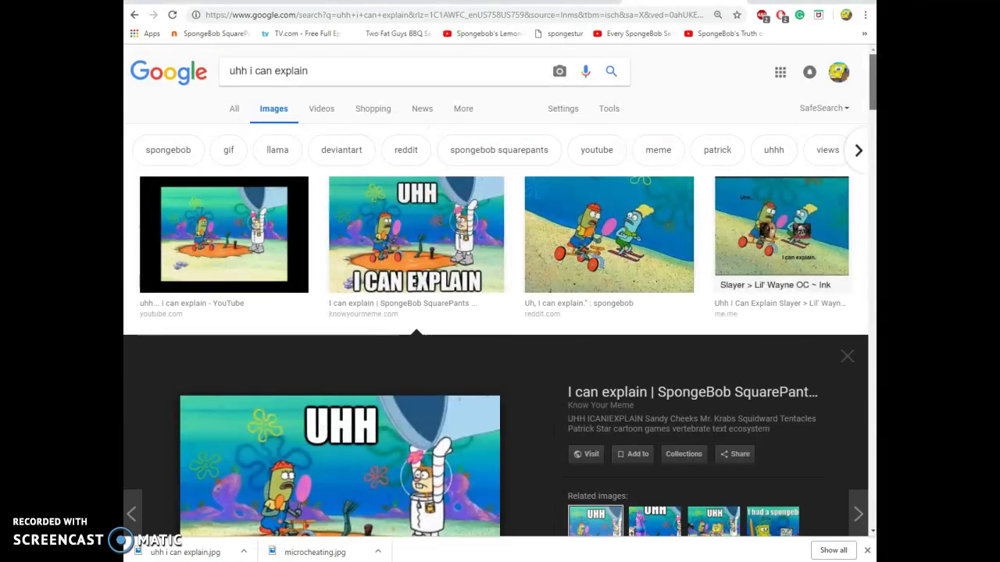
triple_click(439, 66)
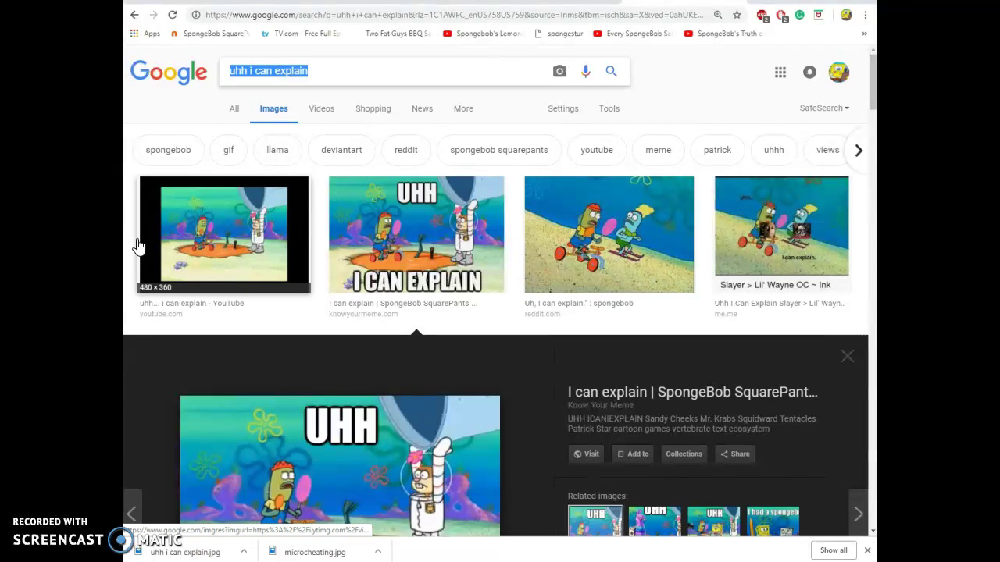
key(BackSpace)
text(we)
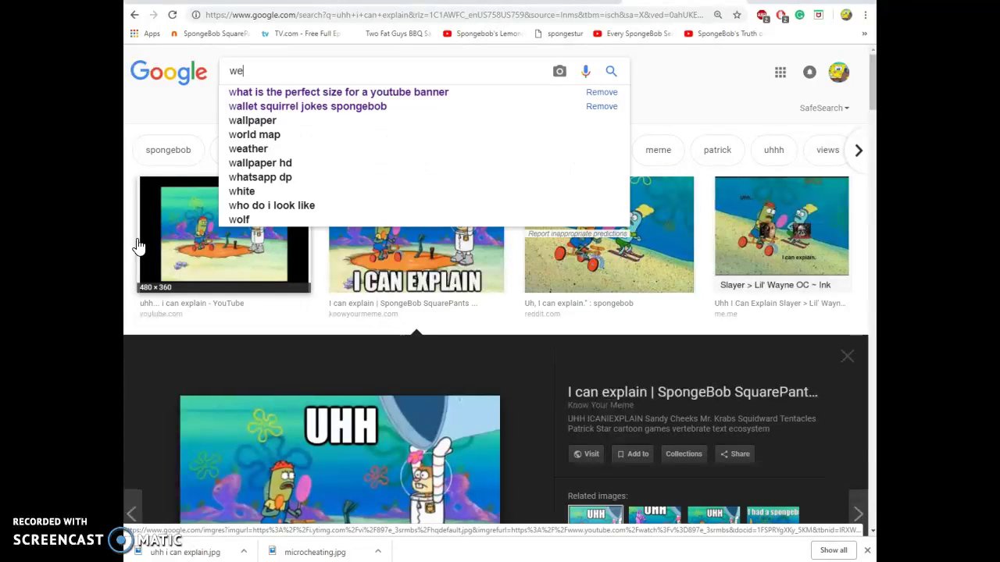
text('ll be right back)
key(Return)
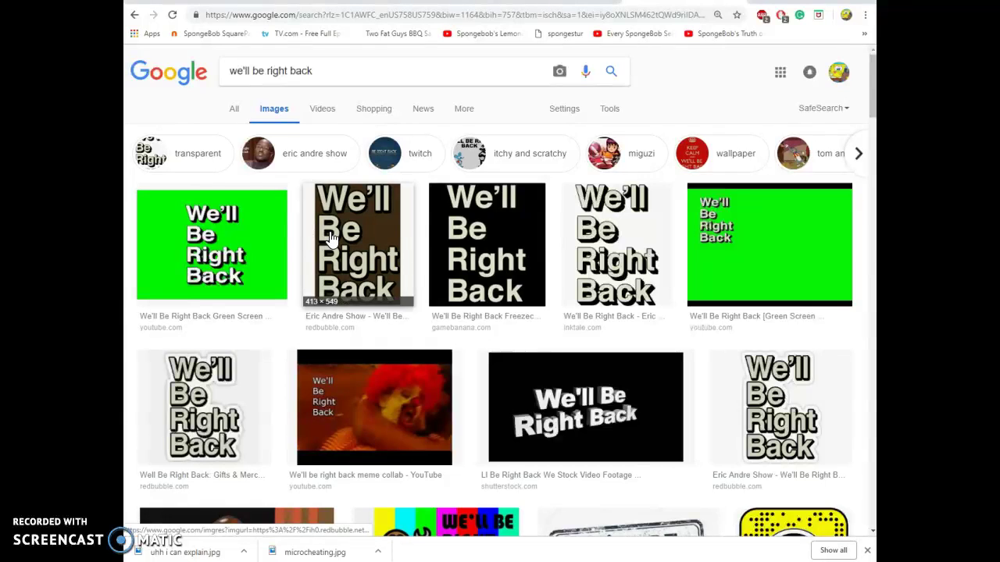
triple_click(321, 74)
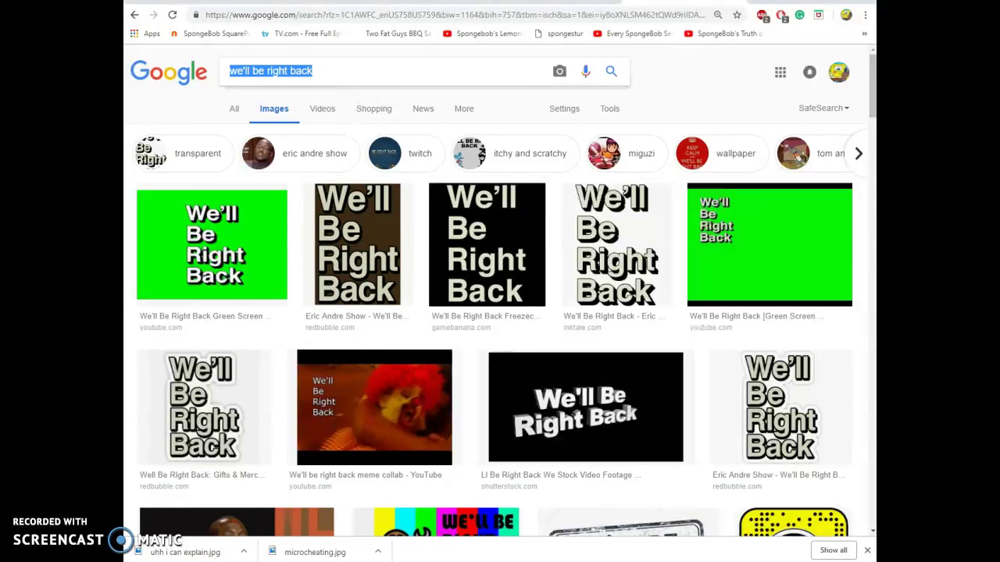
key(BackSpace)
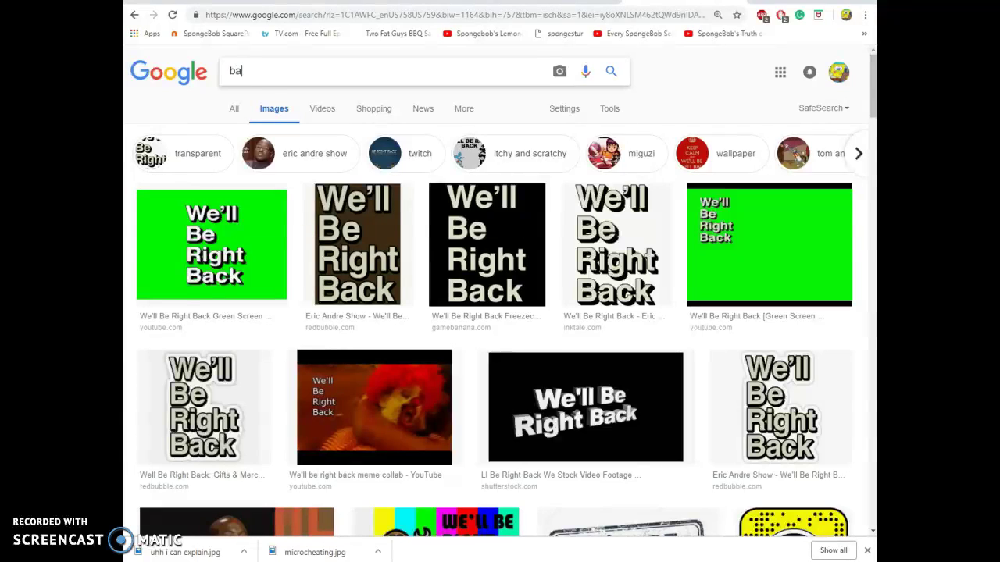
text(ck)
key(BackSpace)
key(BackSpace)
key(BackSpace)
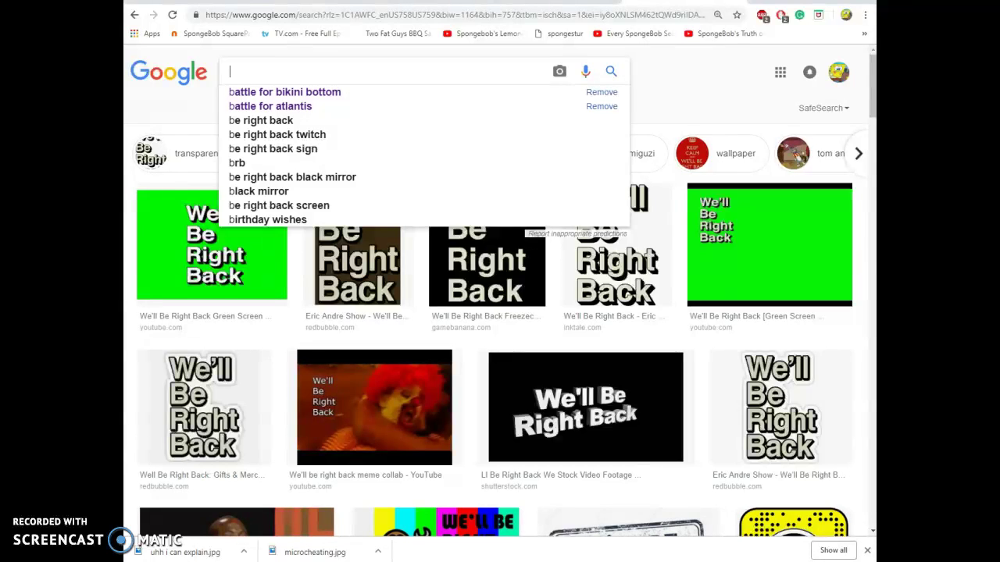
key(Escape)
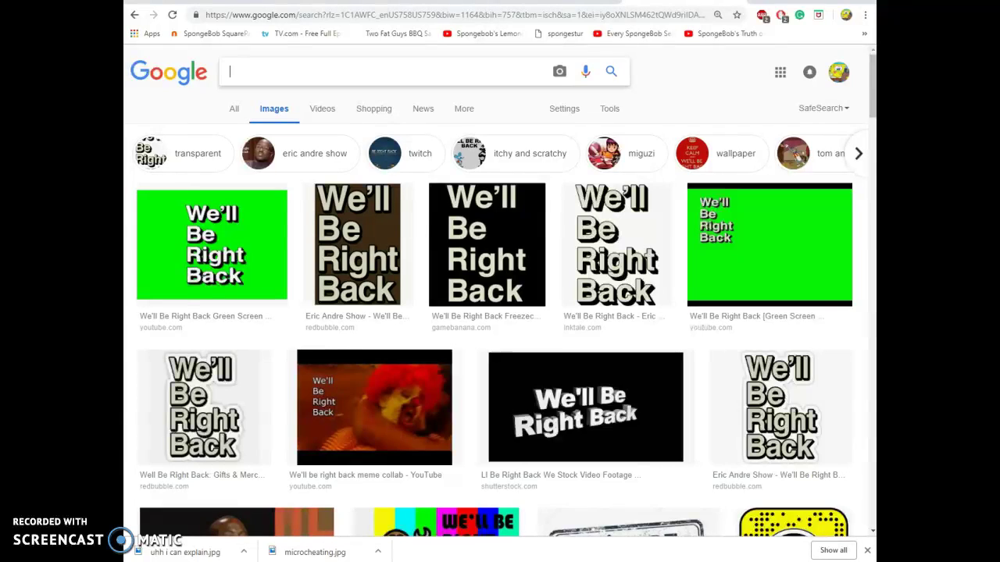
text(one)
key(BackSpace)
key(BackSpace)
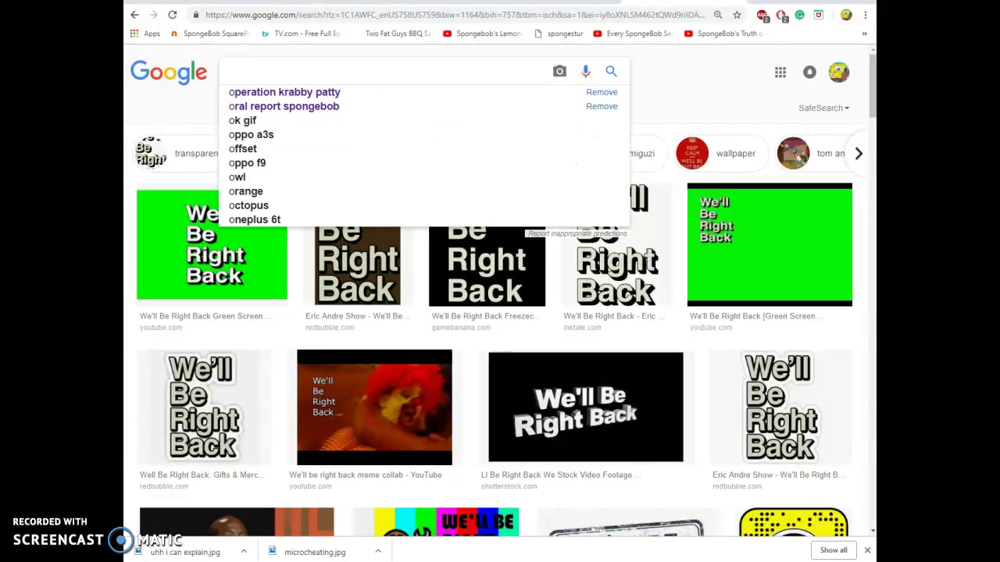
Switch back to VideoPad and insert the image "one eternity later" from Documents on Video Track 2 at 0:05:31.016
click(550, 547)
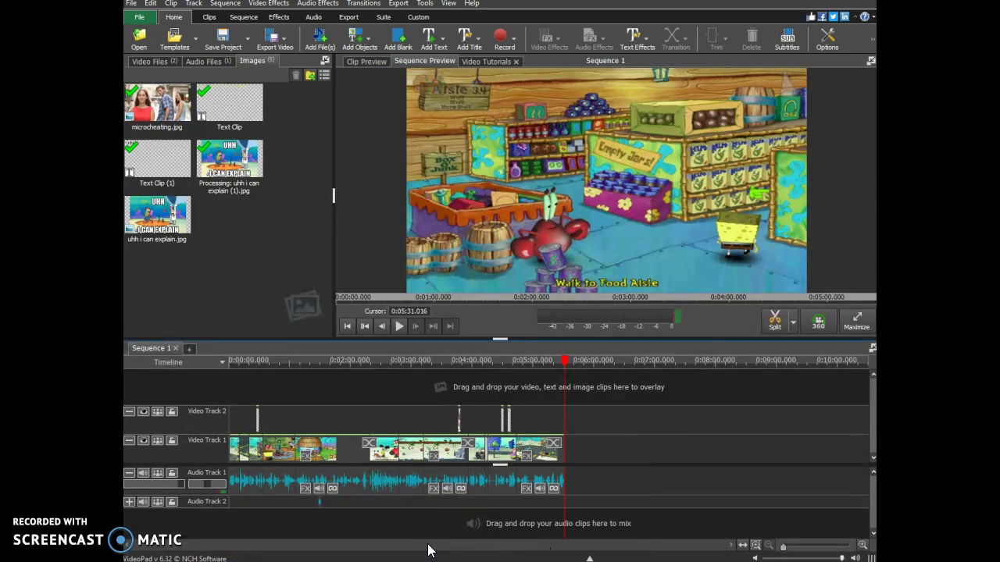
click(139, 17)
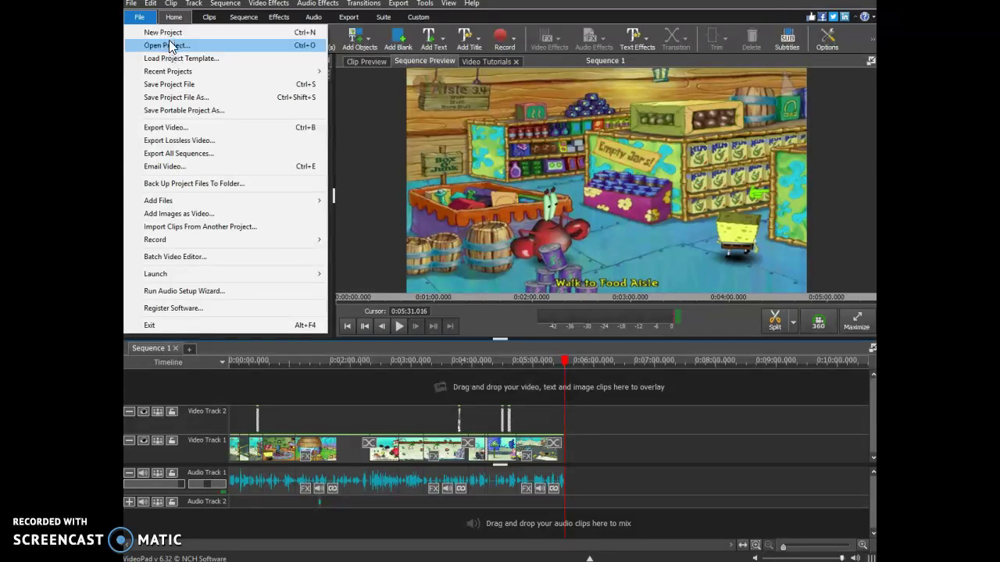
click(467, 26)
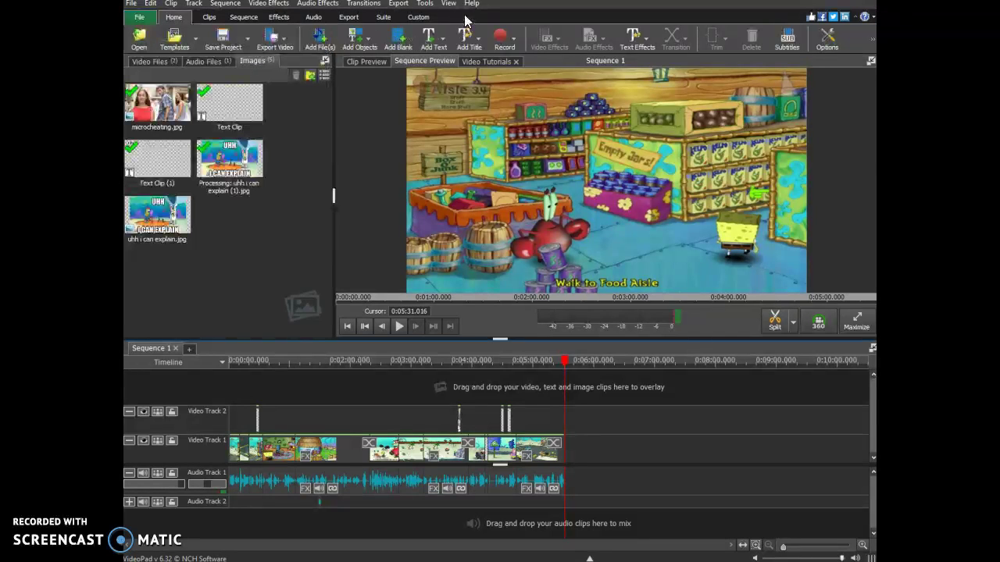
click(371, 43)
click(382, 87)
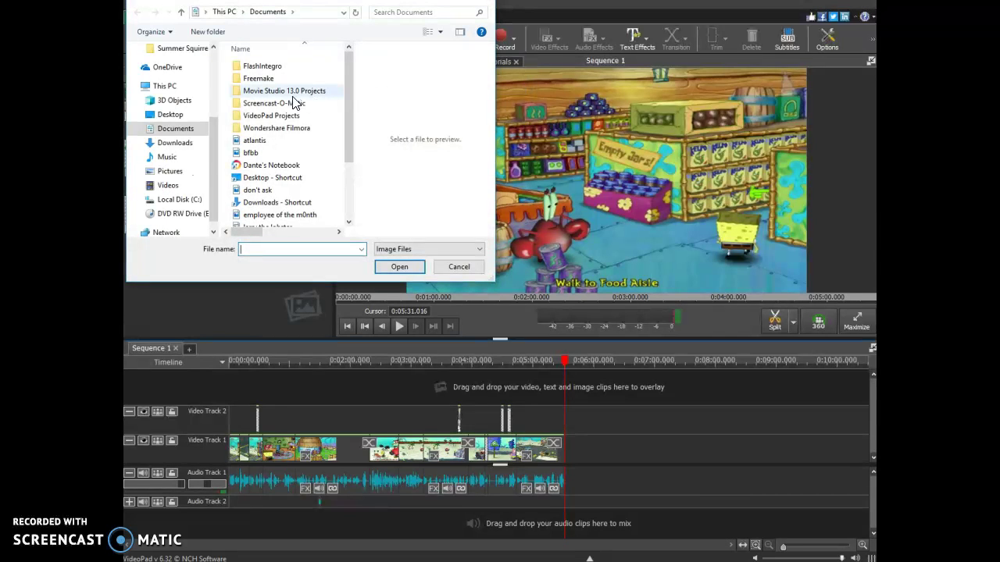
scroll(297, 105, down, 2)
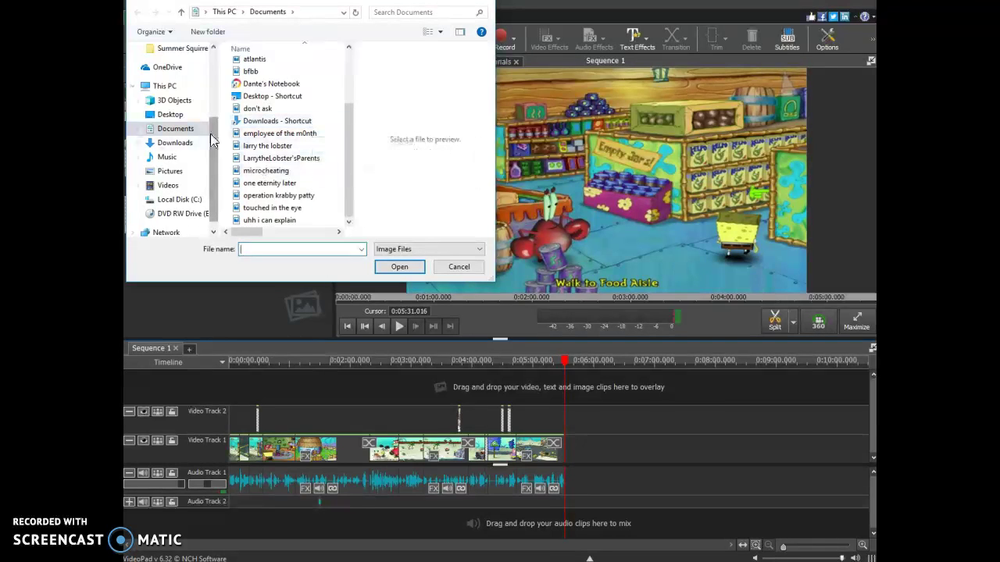
double_click(296, 184)
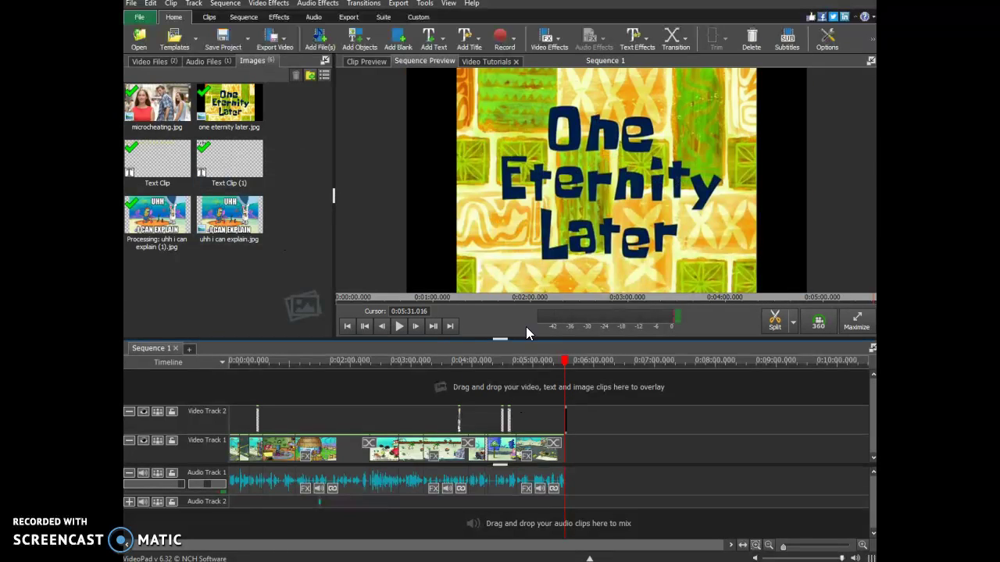
Play the new "One Eternity Later" image and lengthen it on Video Track 2 to end at about 0:05:42
click(400, 325)
click(561, 362)
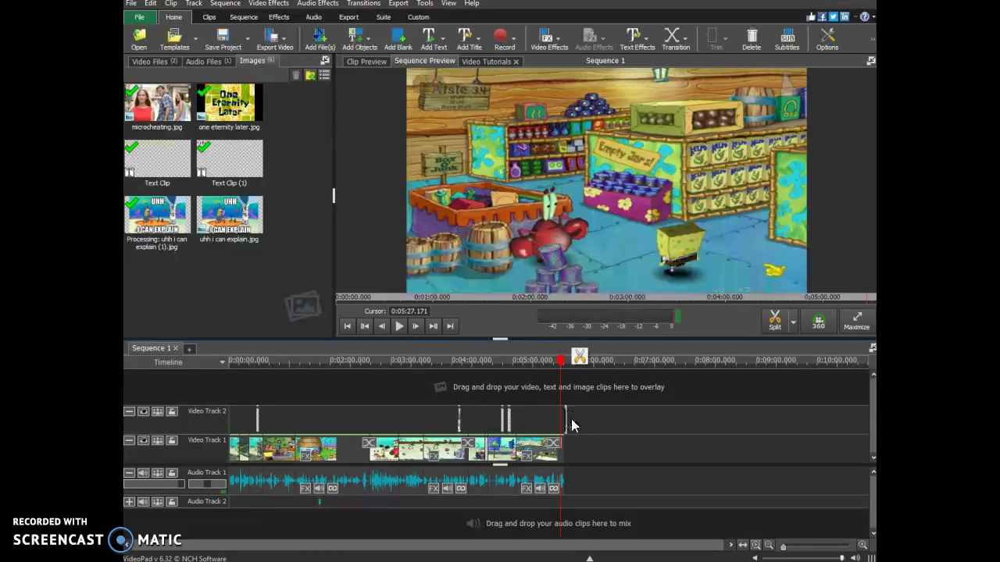
drag(567, 416, 574, 417)
Replay the cut from the Food Aisle scene to the "One Eternity Later" image around 0:05:31 to check the timing
click(566, 364)
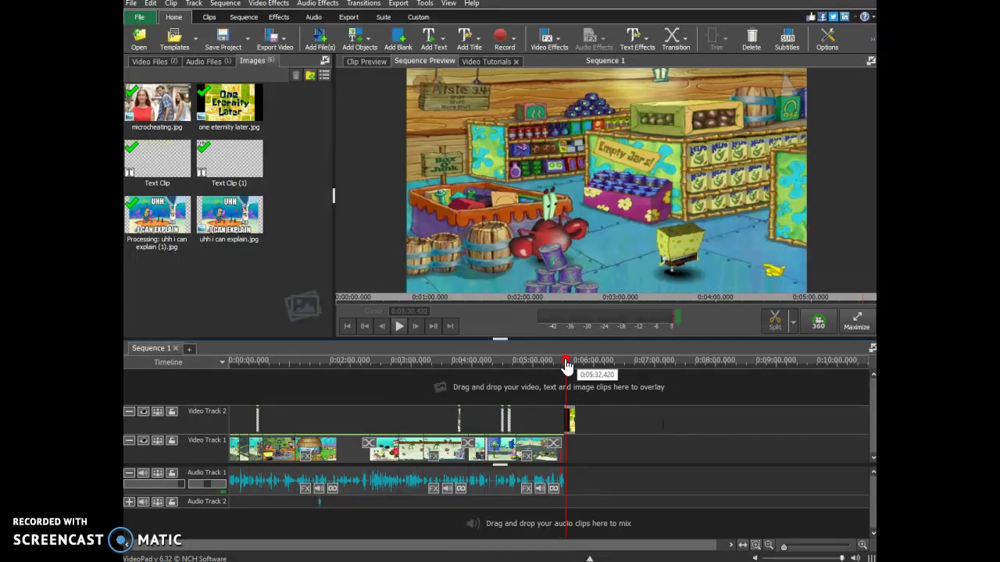
click(400, 327)
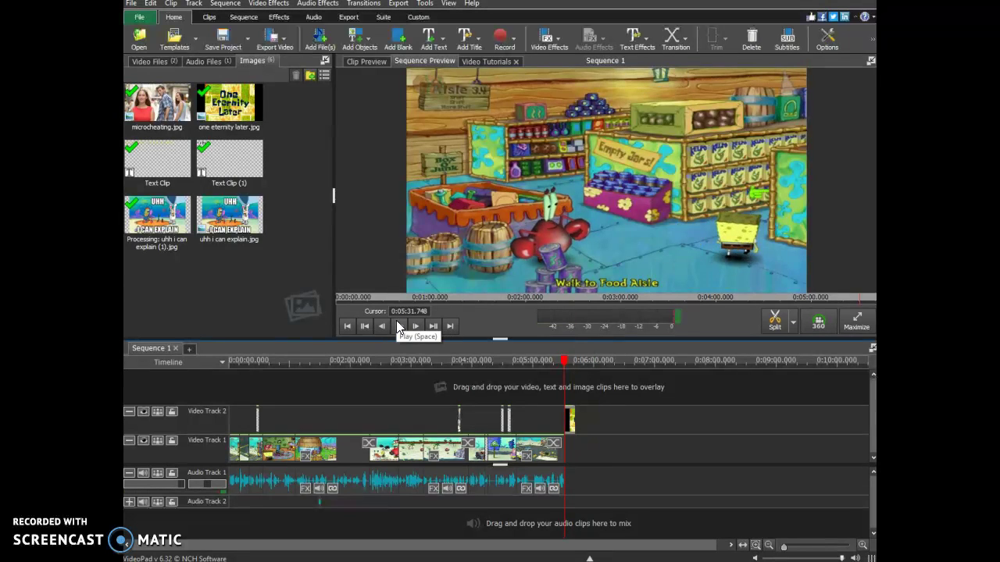
click(566, 363)
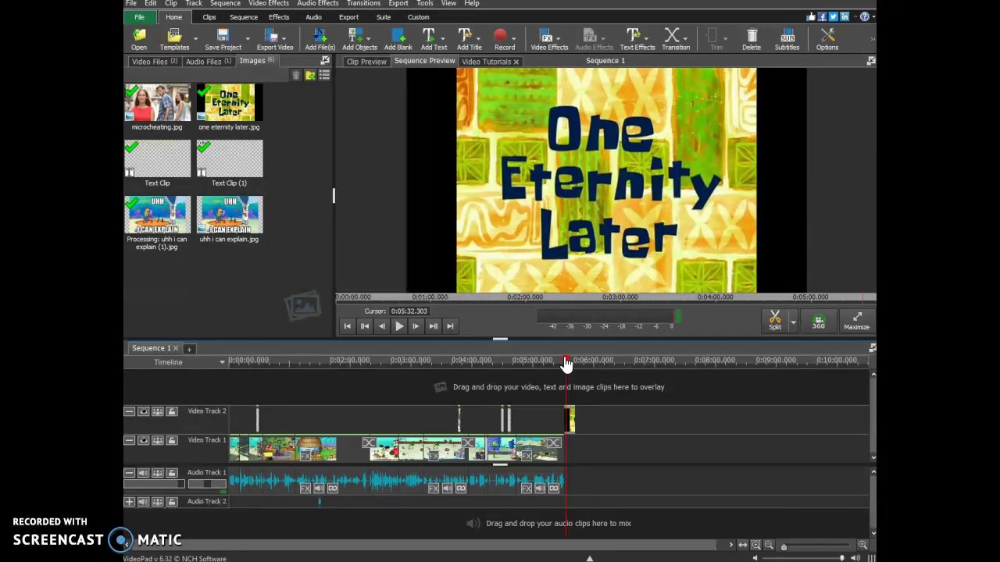
click(564, 360)
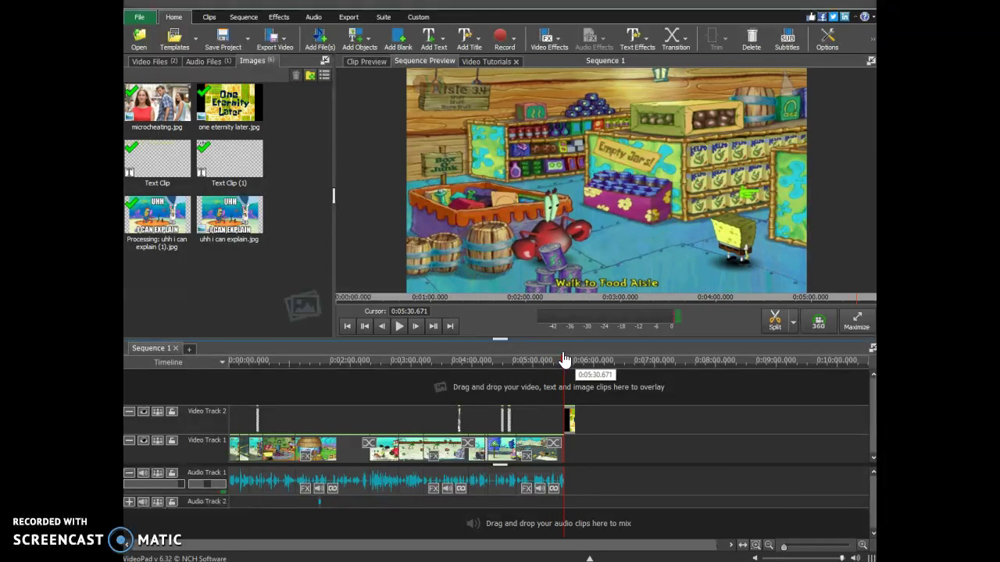
click(404, 332)
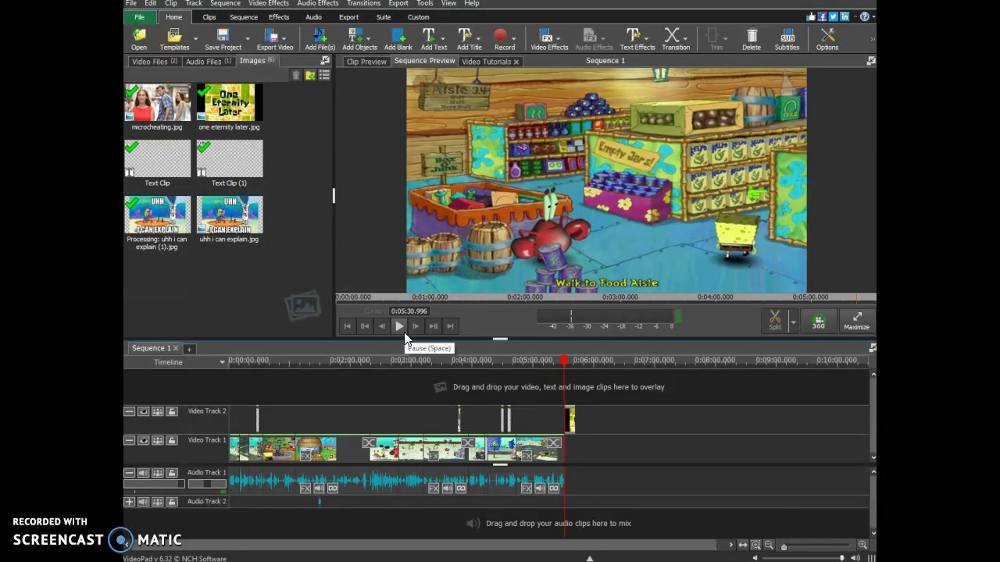
click(404, 333)
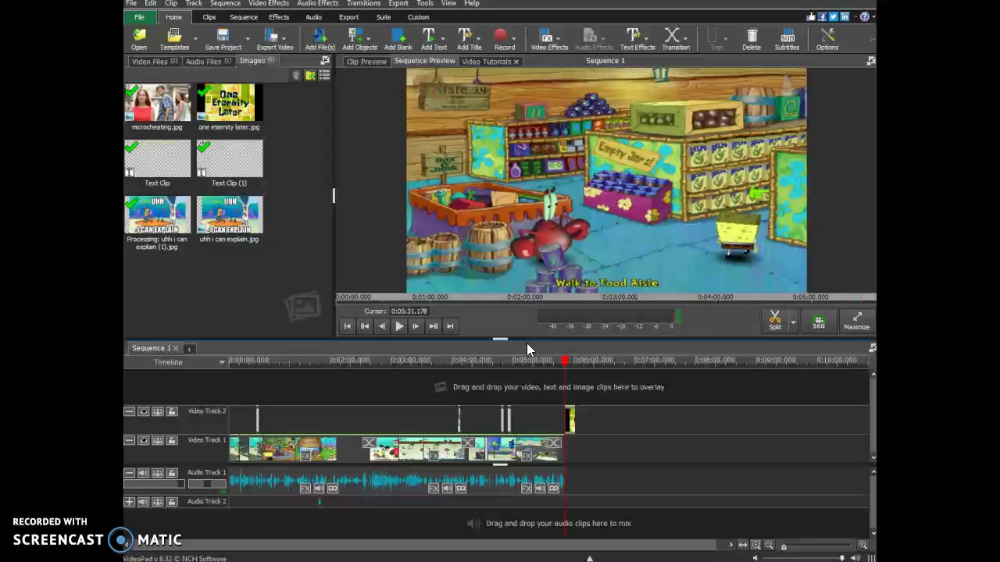
click(562, 364)
click(403, 329)
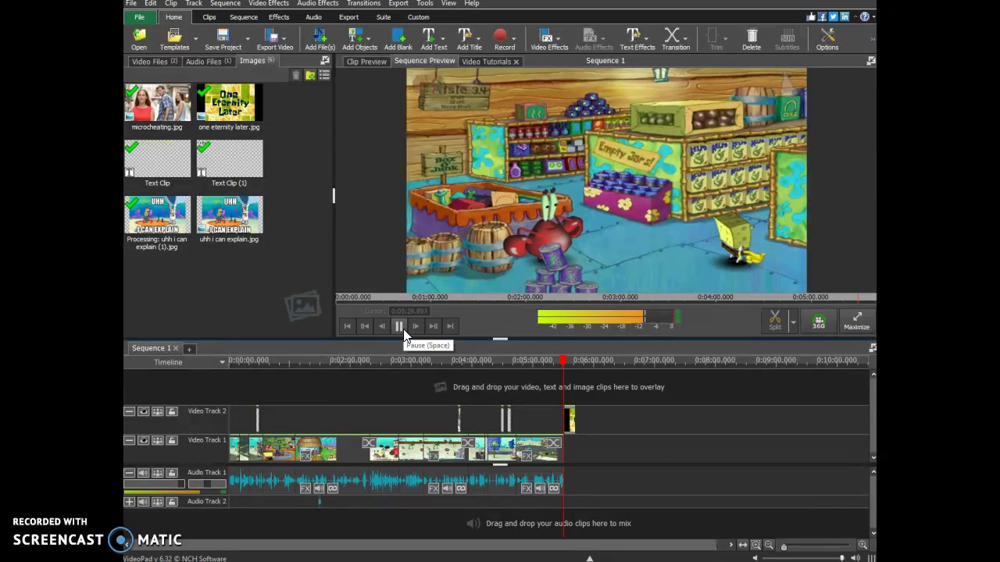
click(404, 332)
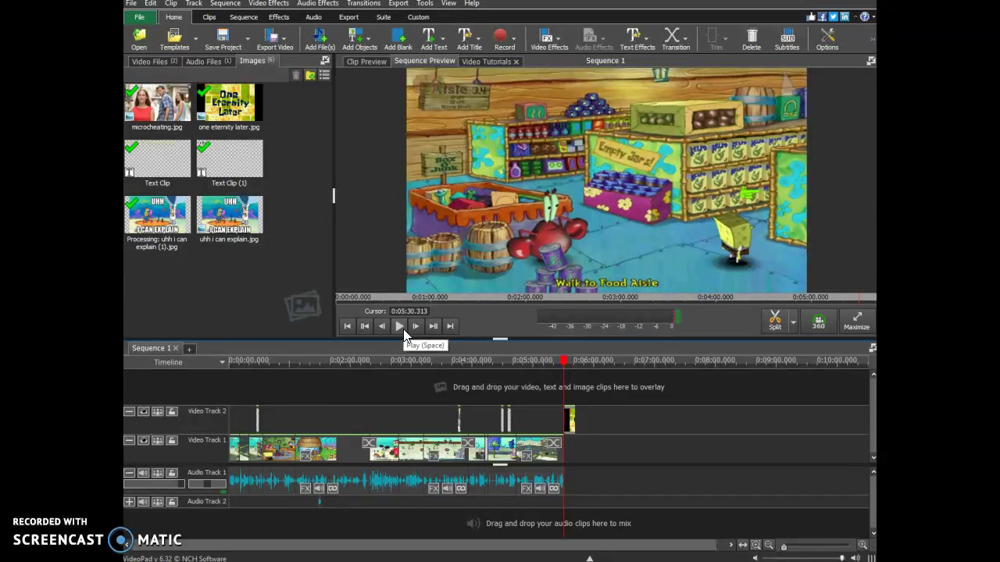
click(403, 331)
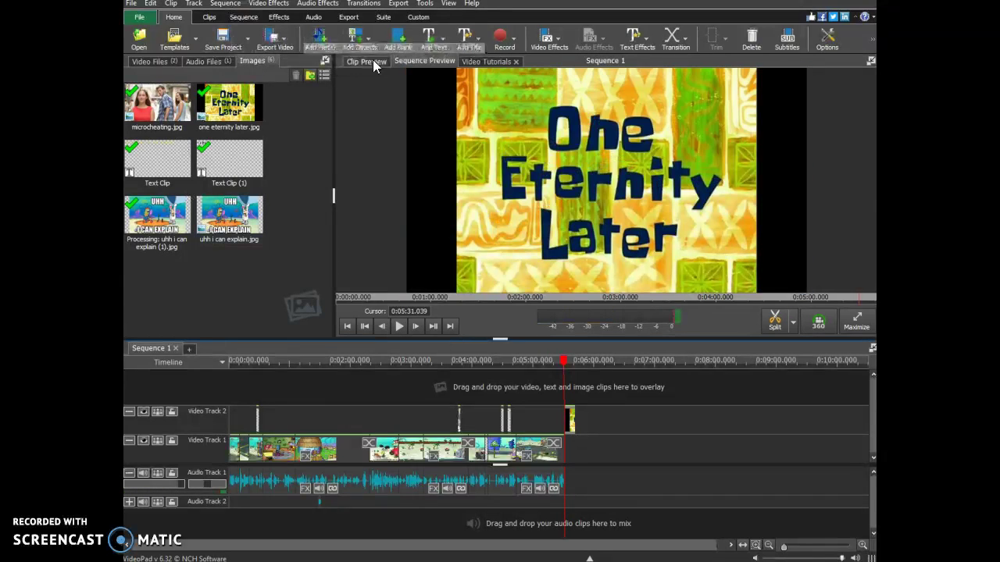
Import Goo Lagoon.mp3 from the Music folder into the project's audio files
click(313, 41)
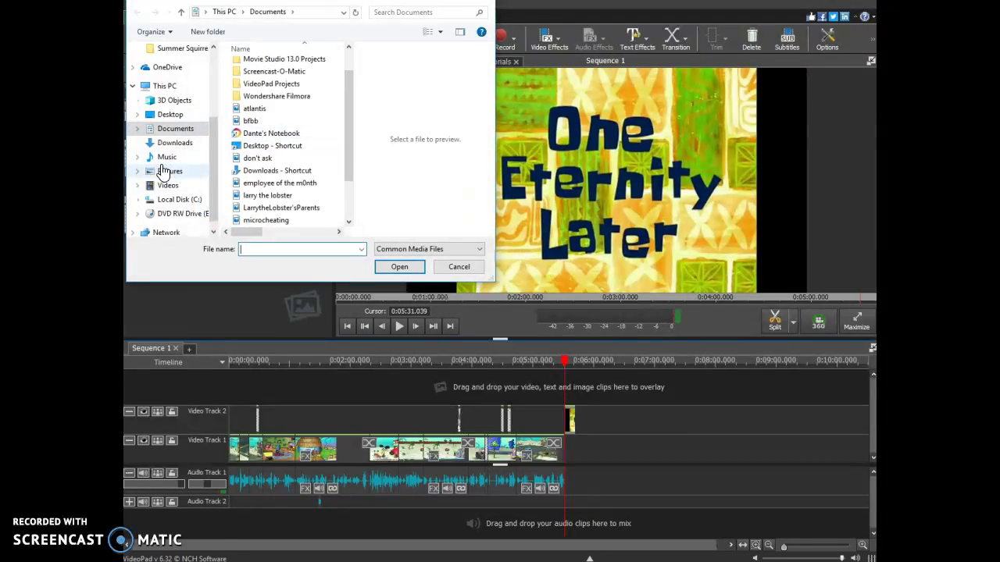
click(165, 170)
click(165, 158)
scroll(274, 164, down, 2)
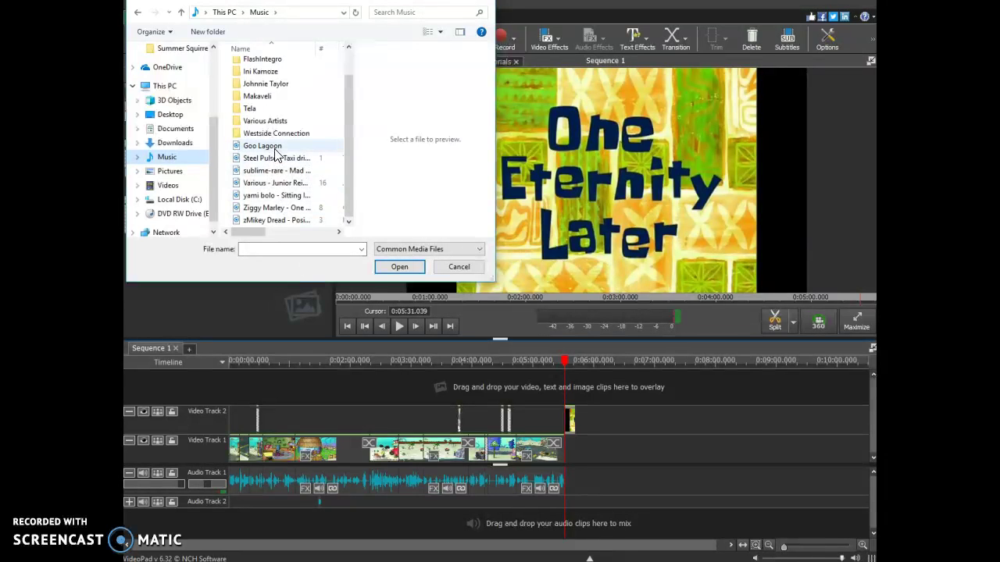
double_click(275, 146)
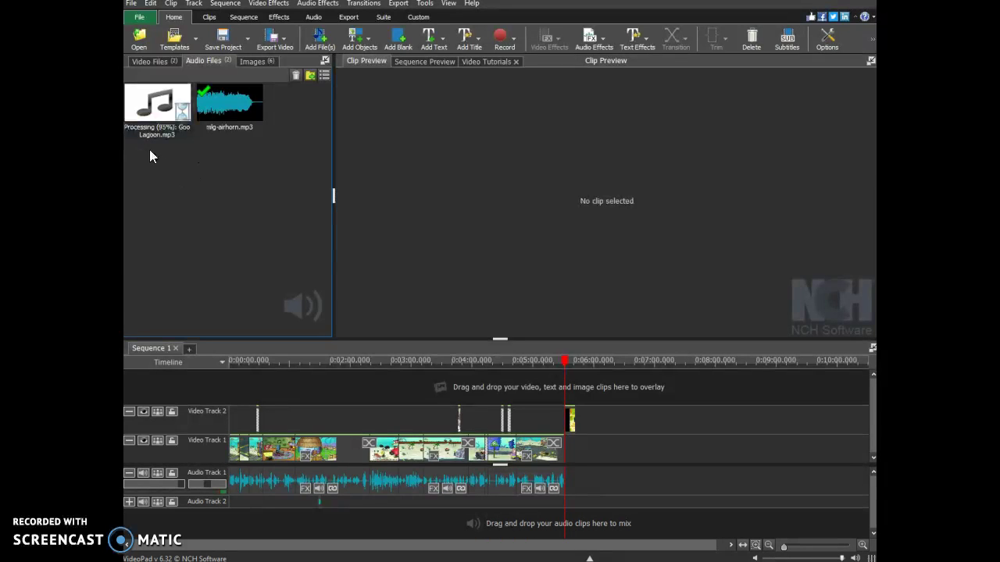
Place Goo Lagoon.mp3 on Audio Track 2 at 0:05:31.039, trim its end to match the "One Eternity Later" image, and play the result
drag(386, 326, 561, 422)
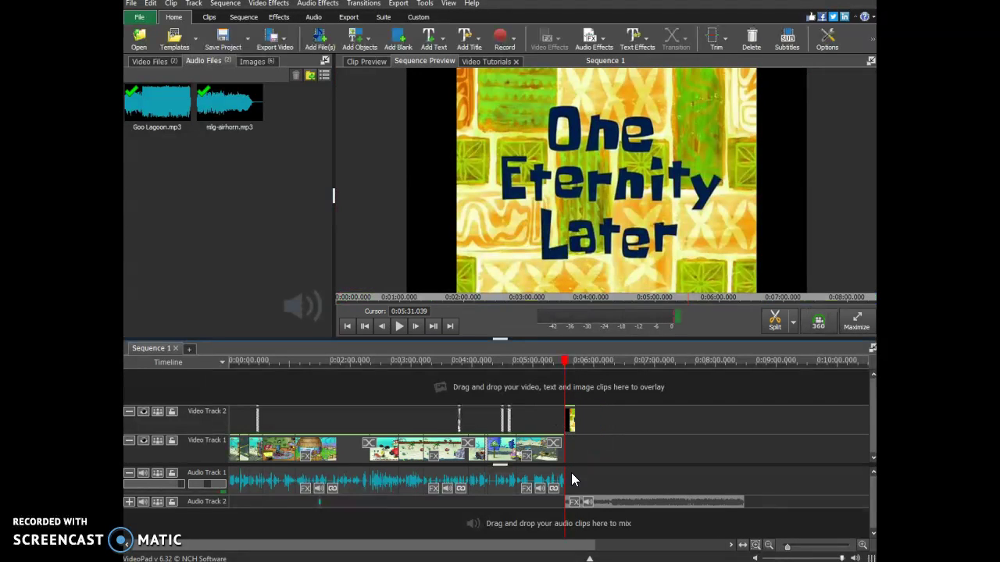
drag(742, 502, 572, 503)
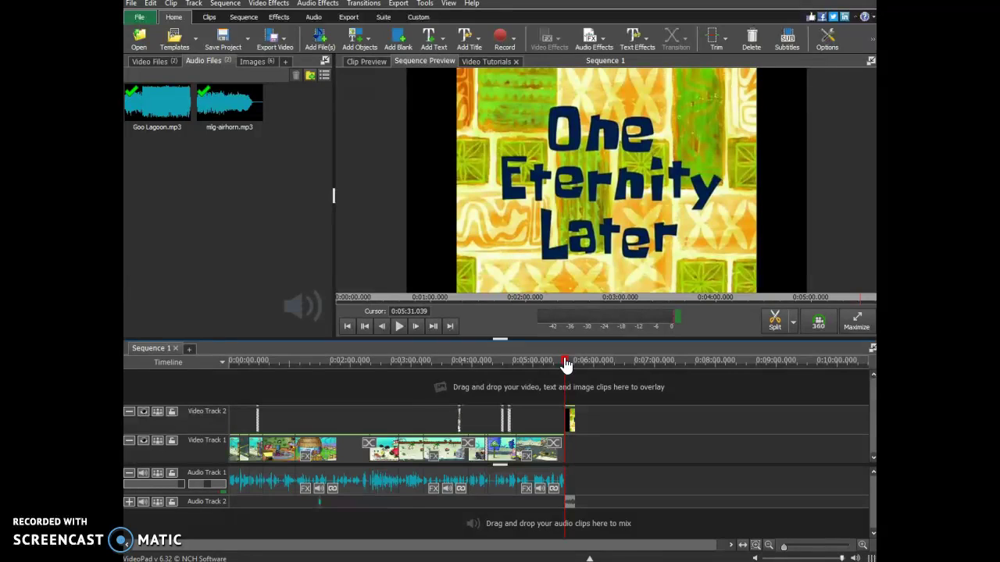
click(399, 326)
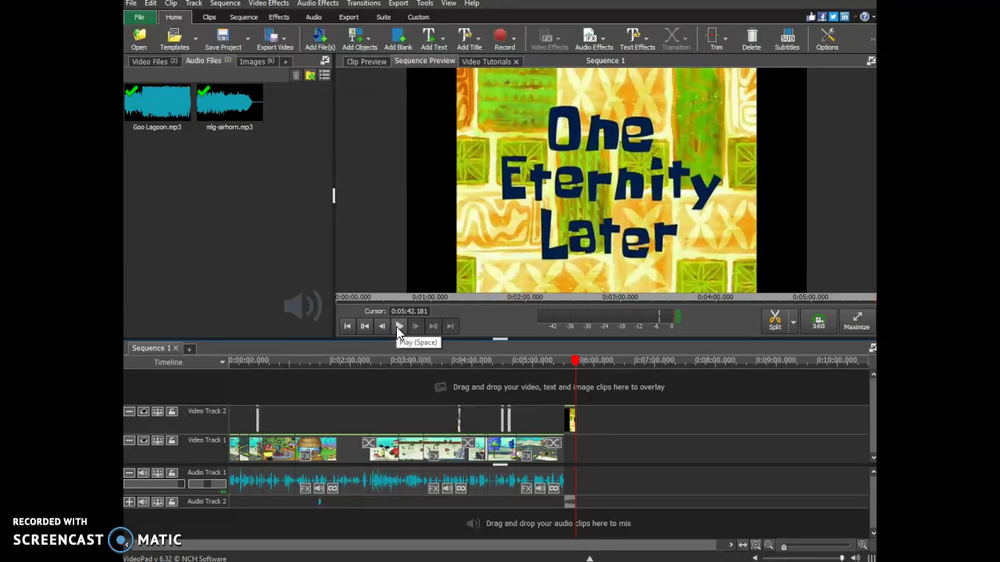
click(574, 423)
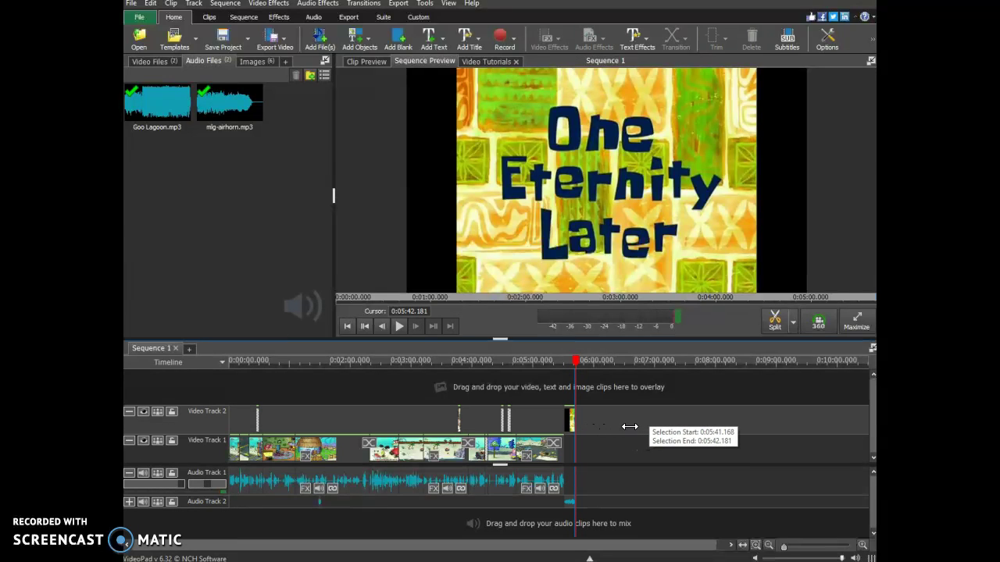
click(573, 421)
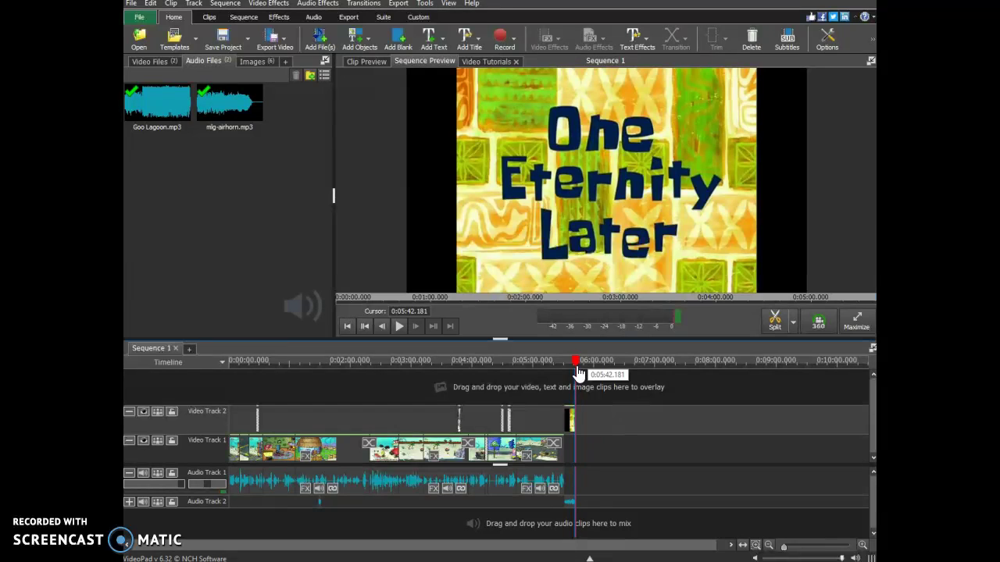
click(574, 363)
click(582, 375)
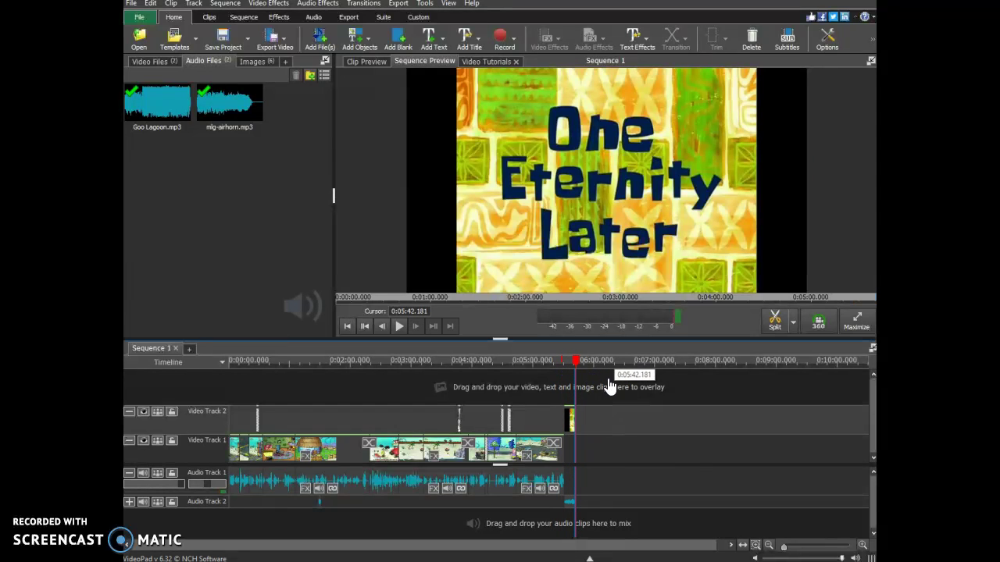
click(574, 501)
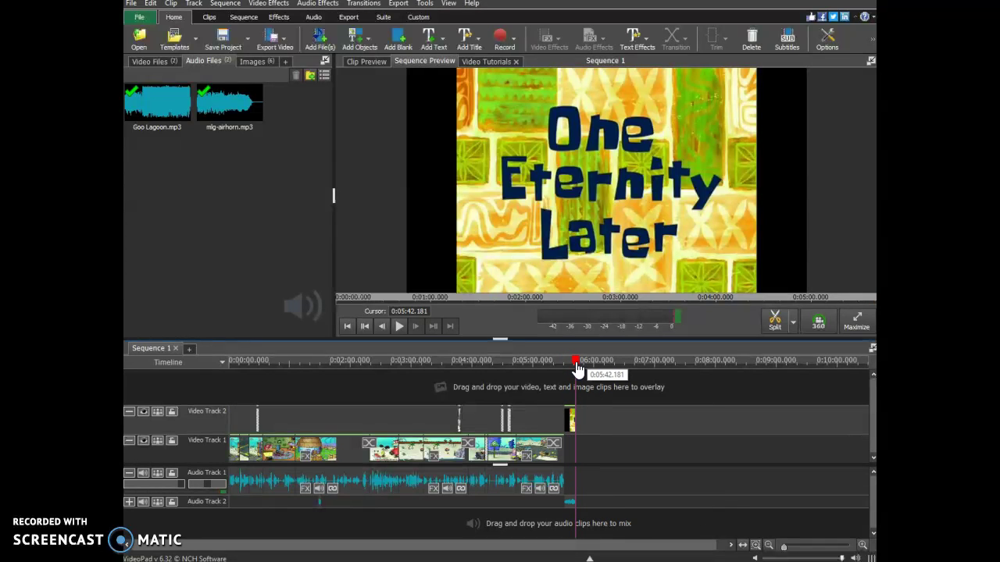
click(576, 367)
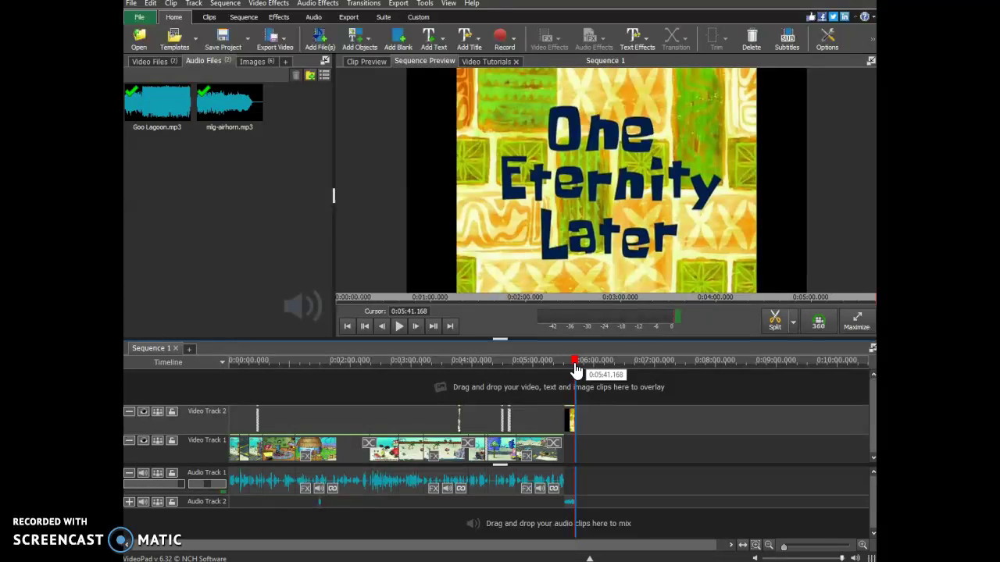
click(579, 368)
click(579, 369)
click(576, 369)
click(576, 368)
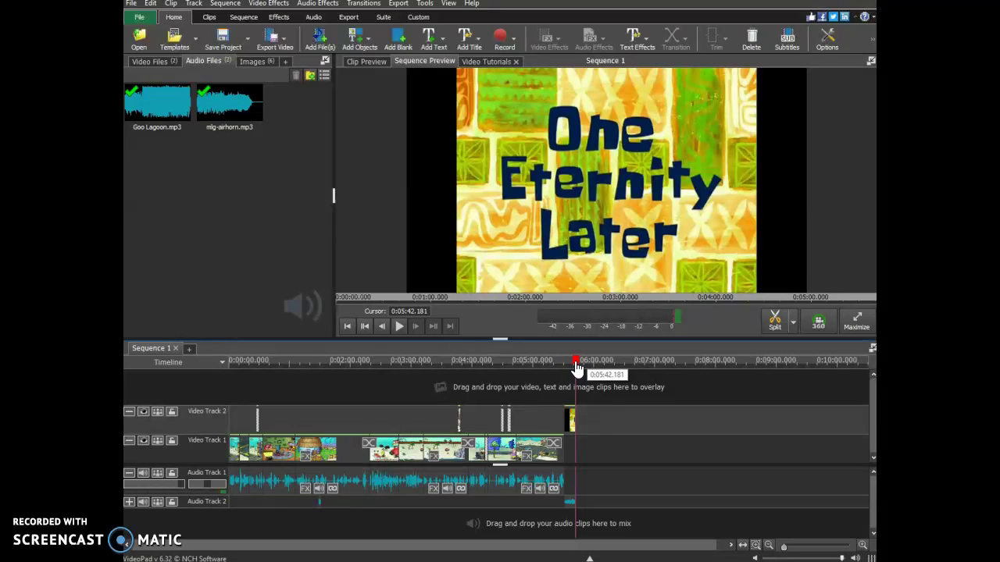
click(577, 369)
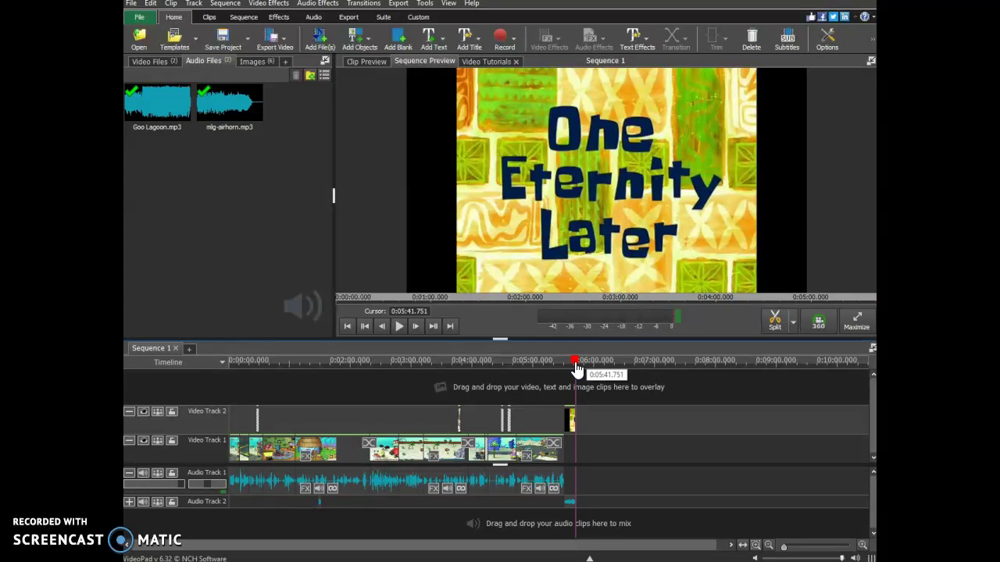
click(578, 369)
click(579, 368)
click(578, 369)
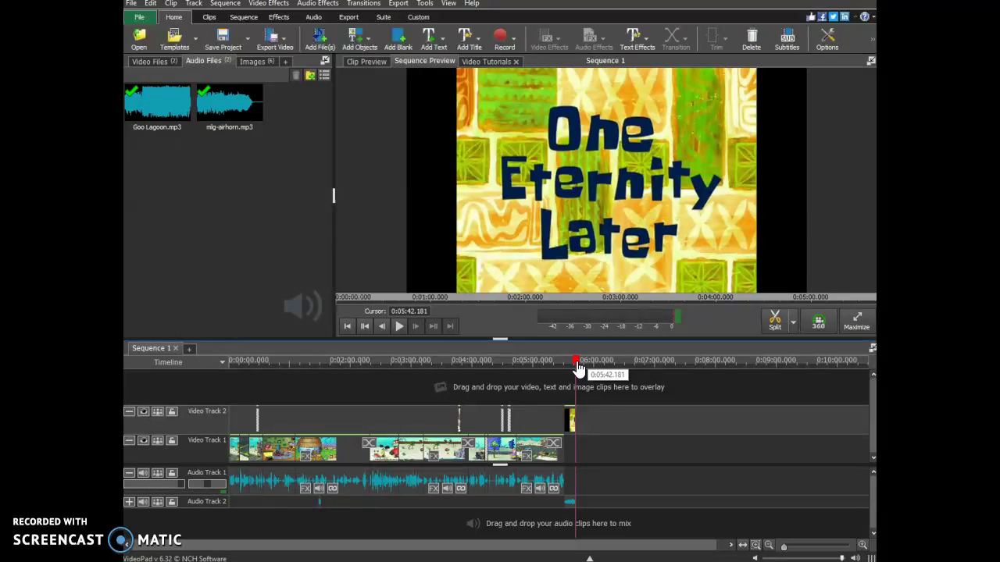
click(578, 369)
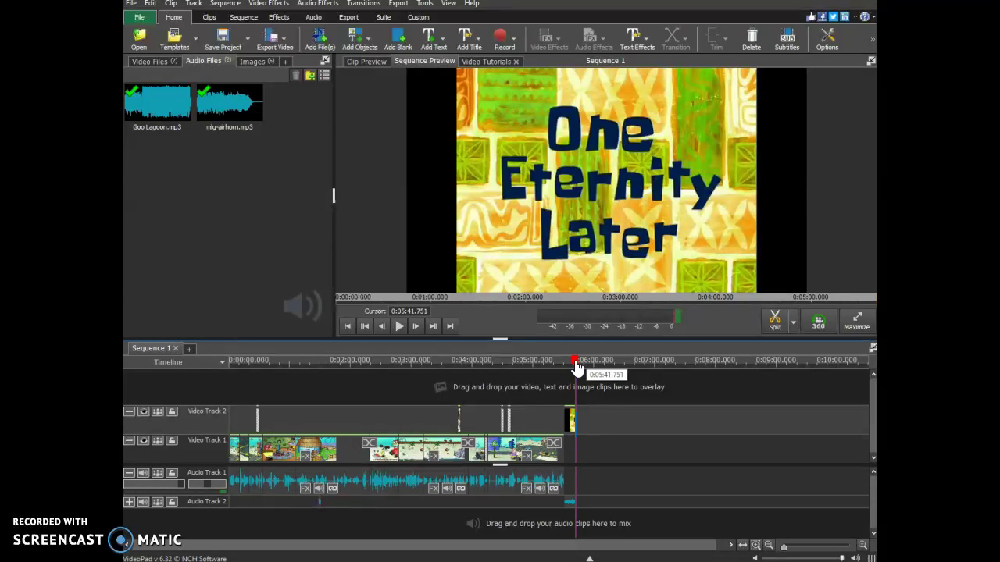
click(576, 367)
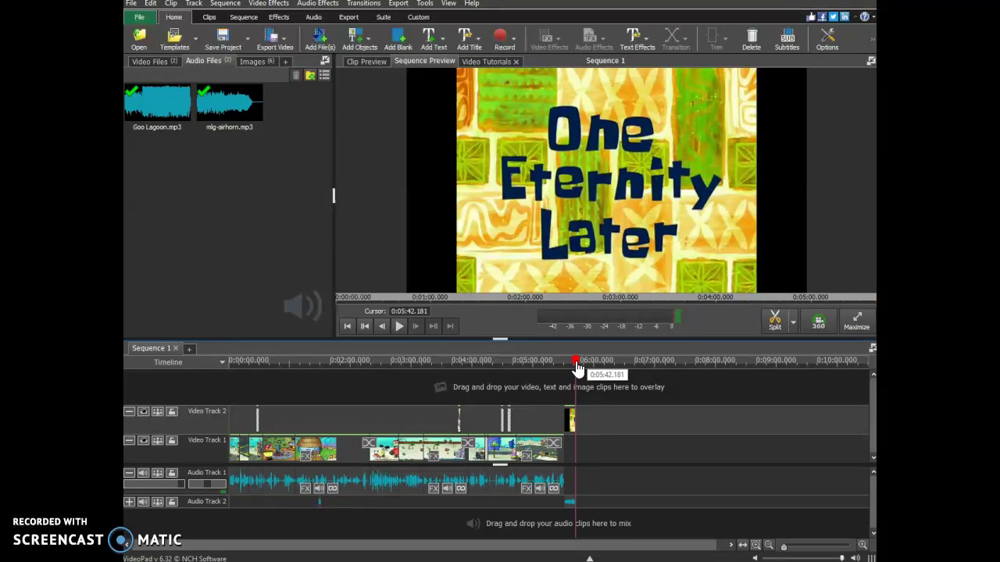
click(575, 367)
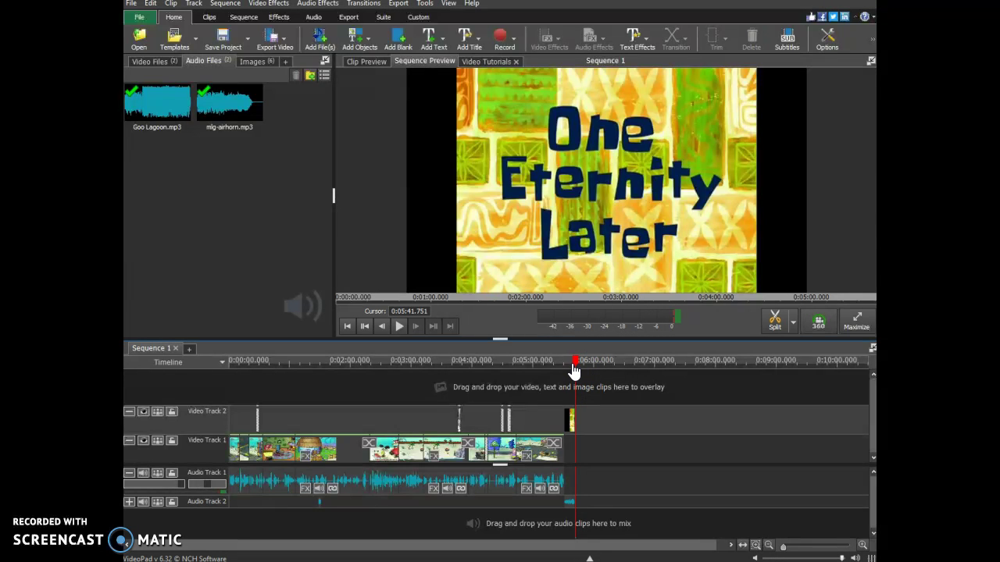
Move the timeline cursor back to 0:04:53.929 and extend the "One Eternity Later" image and the Goo Lagoon audio to the same end point
drag(577, 370, 528, 367)
click(573, 415)
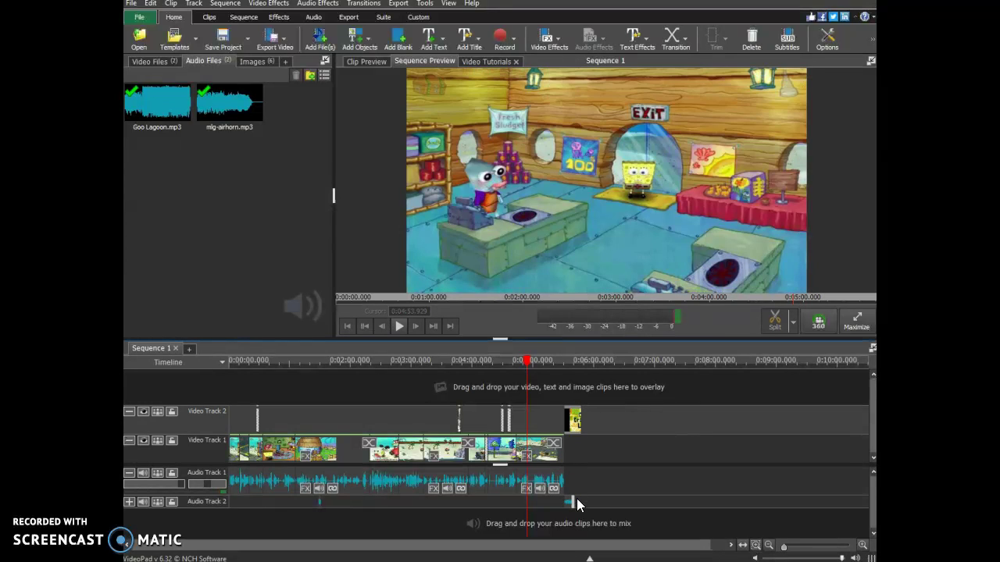
click(578, 500)
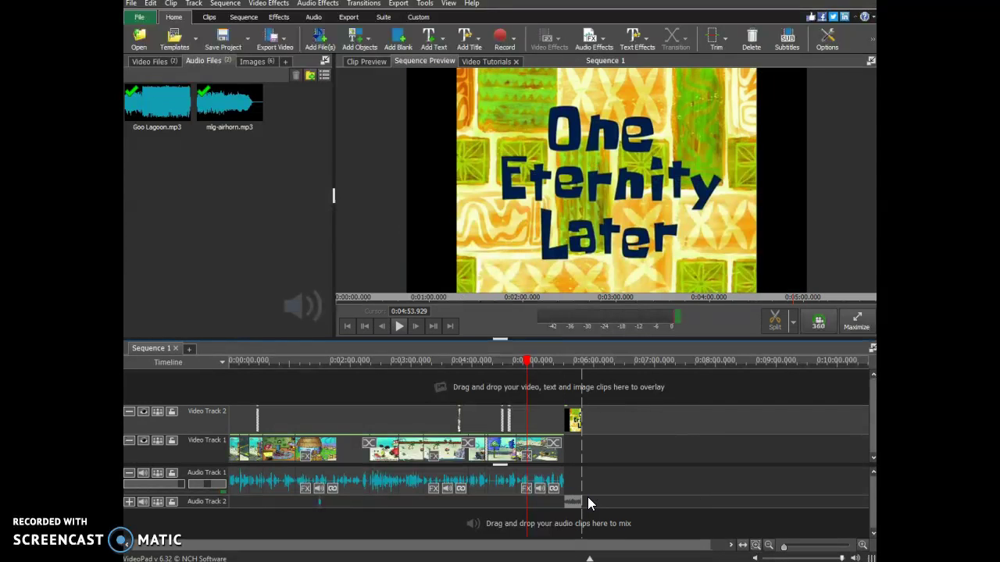
Play the ending from about 0:05:31 and extend the image and the Goo Lagoon audio further, both ending just before the 0:06:00 mark
drag(522, 361, 564, 361)
click(398, 322)
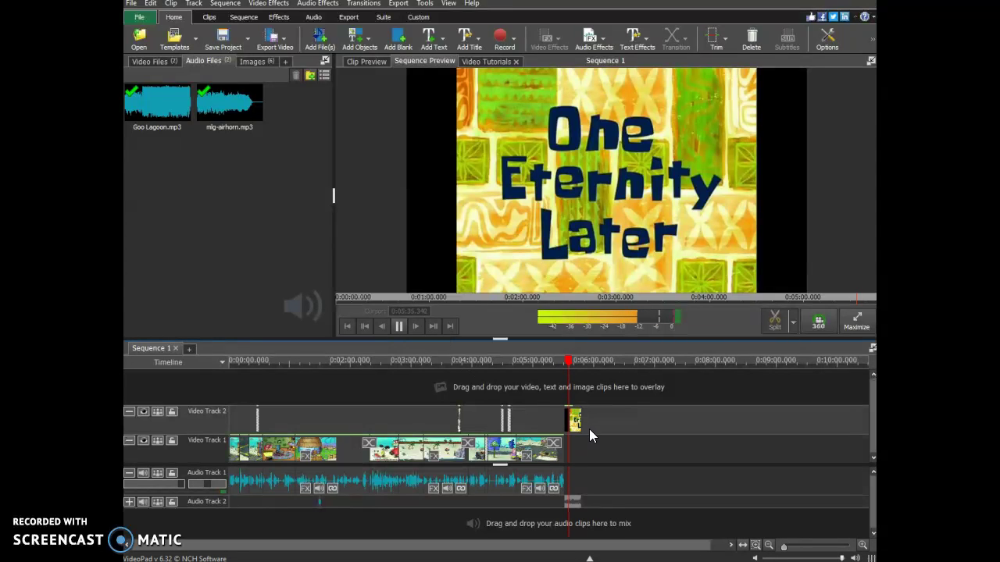
drag(580, 421, 581, 421)
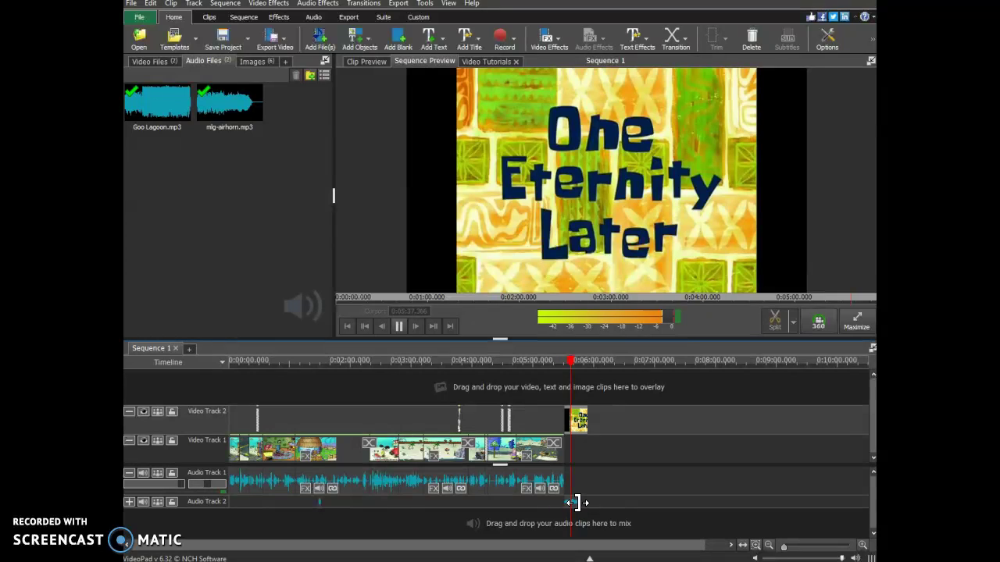
drag(580, 505, 588, 504)
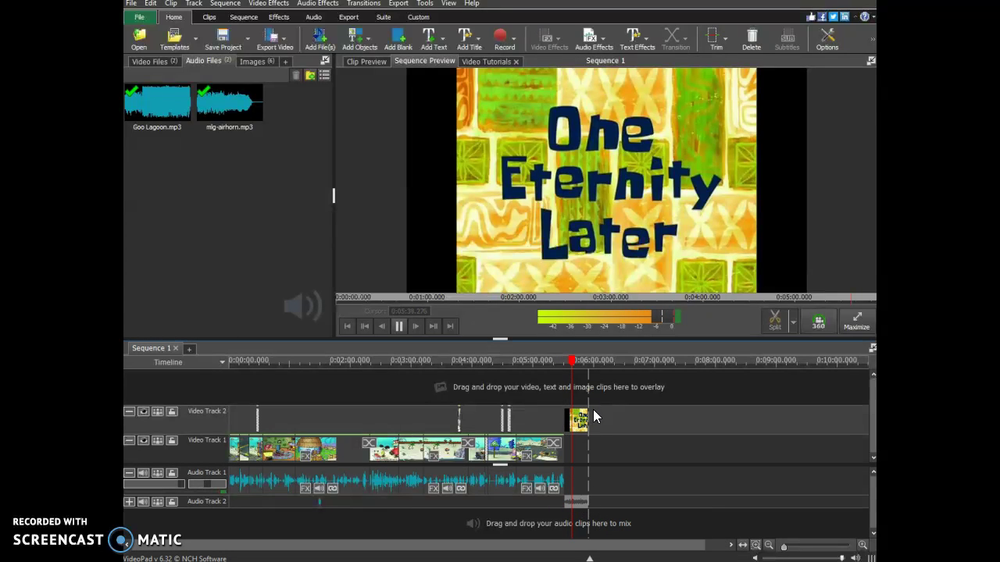